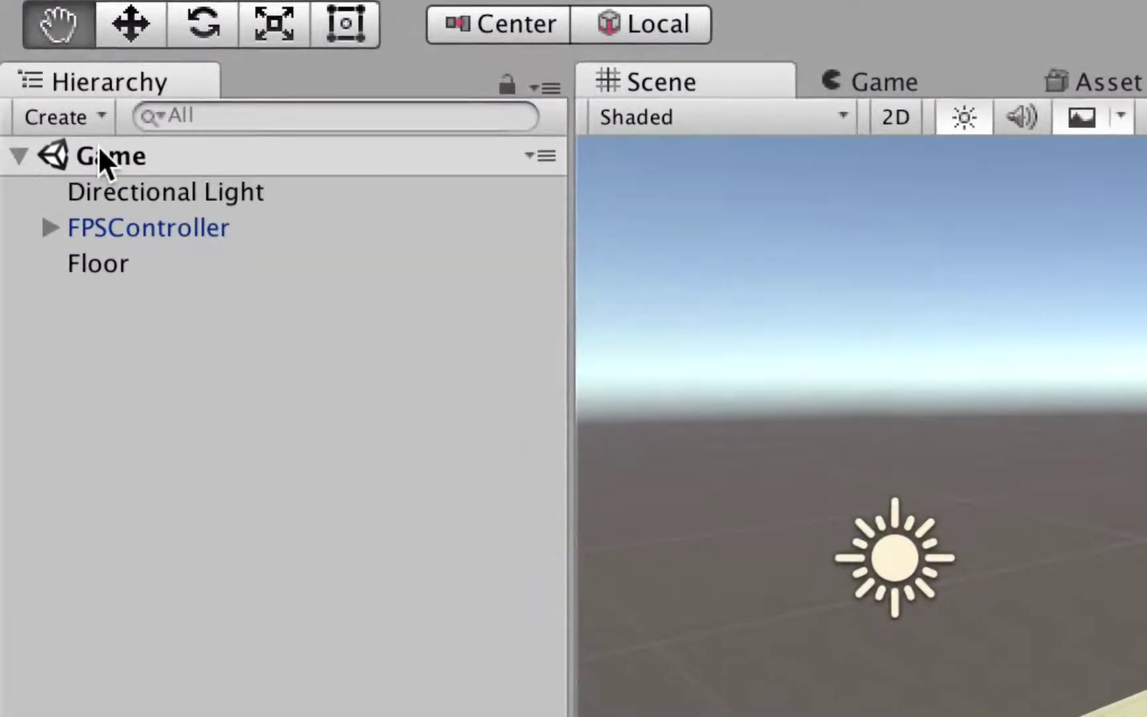
# Step: Review the scene's existing objects: Directional Light, FPSController and Floor
pyautogui.click(99, 154)
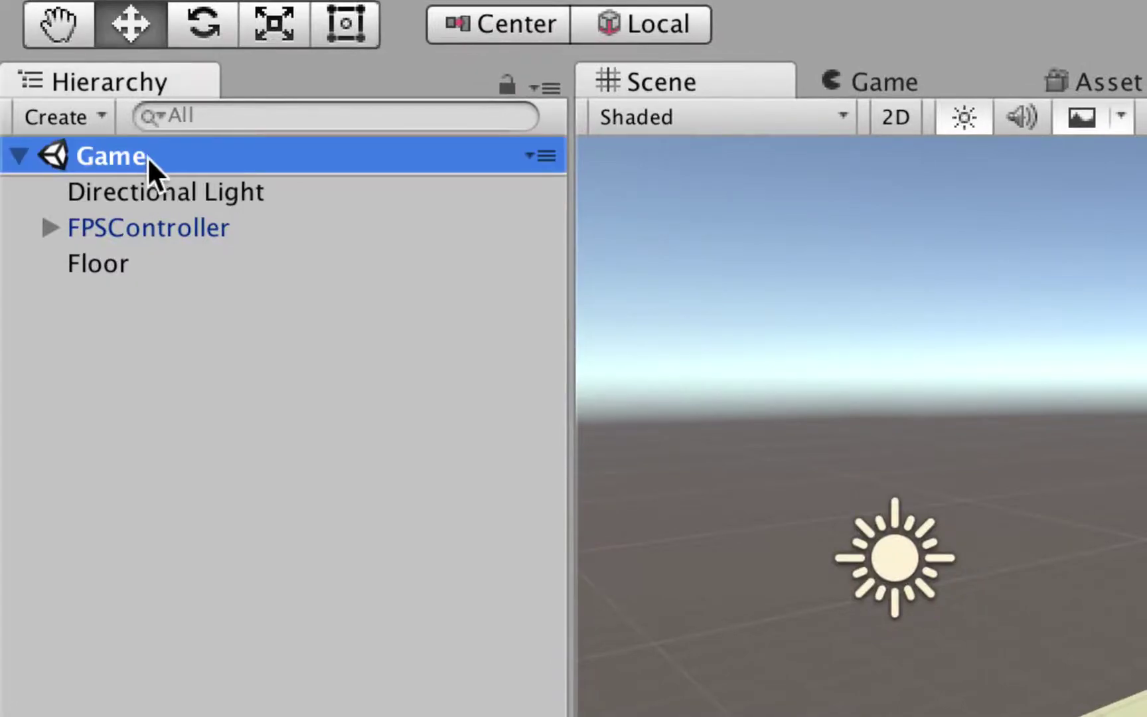
pyautogui.click(129, 192)
pyautogui.click(126, 229)
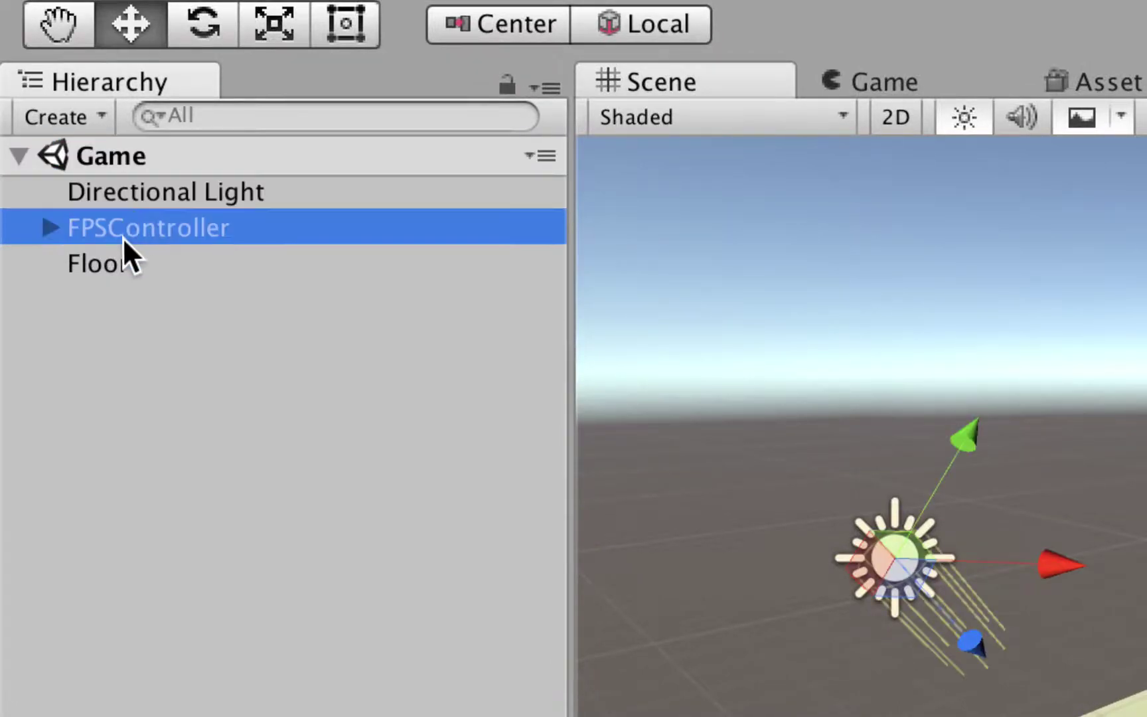
pyautogui.click(120, 260)
pyautogui.click(129, 193)
pyautogui.click(126, 228)
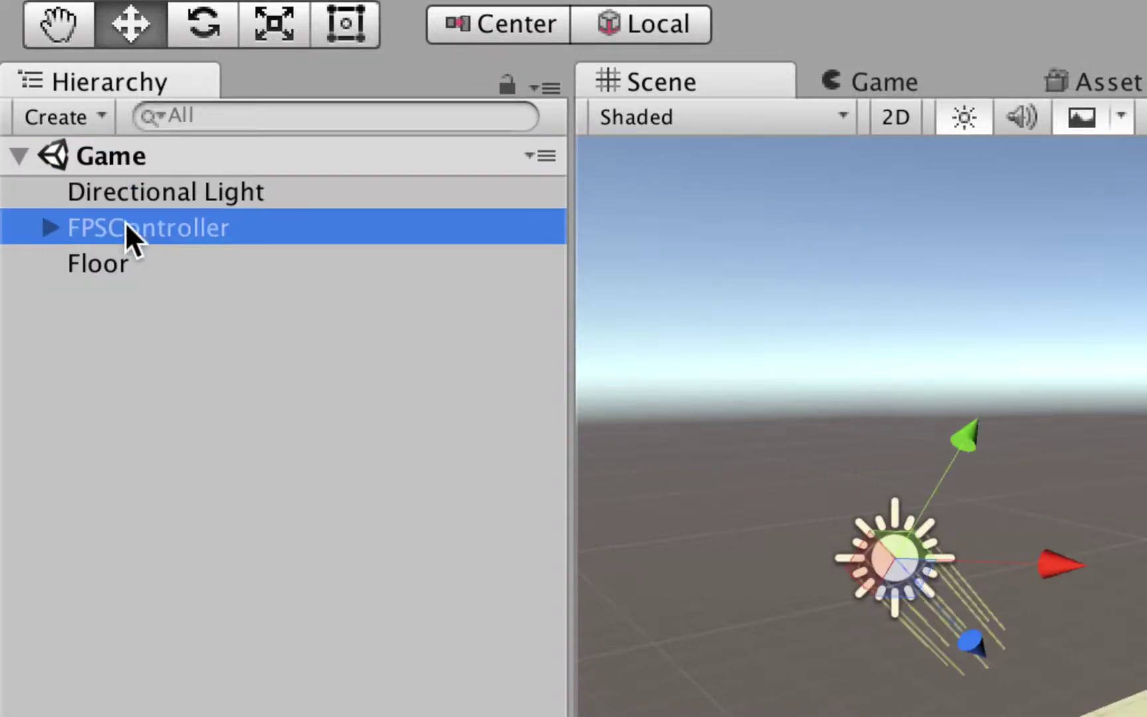
pyautogui.click(112, 255)
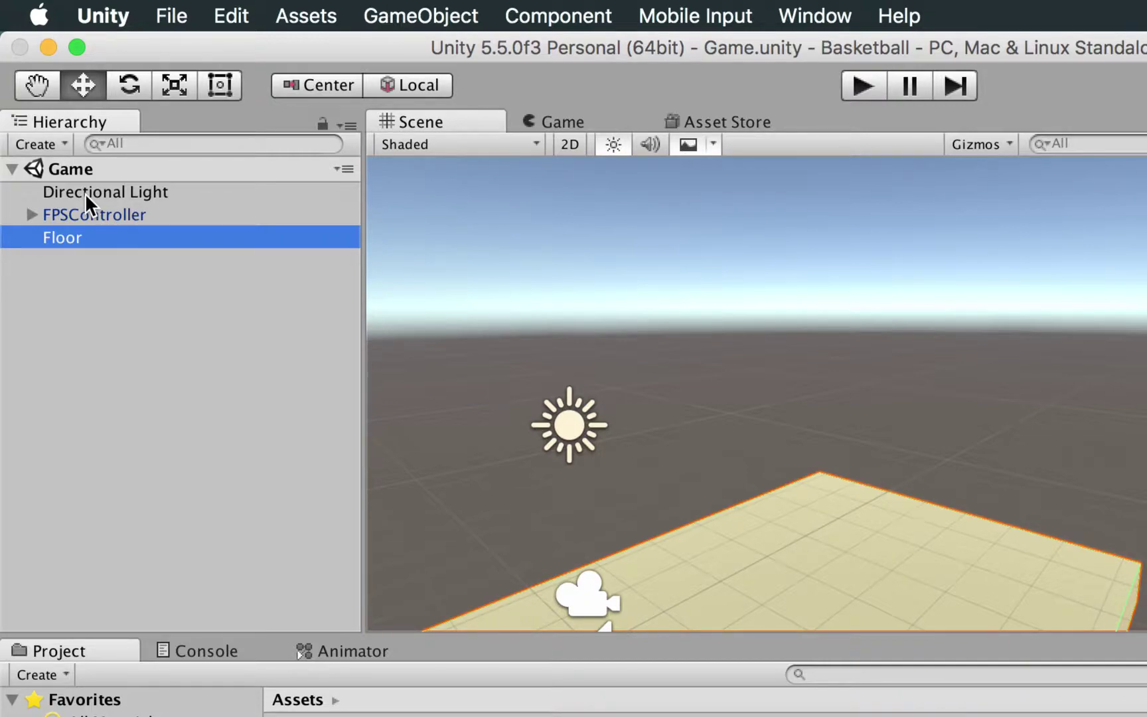
pyautogui.click(100, 260)
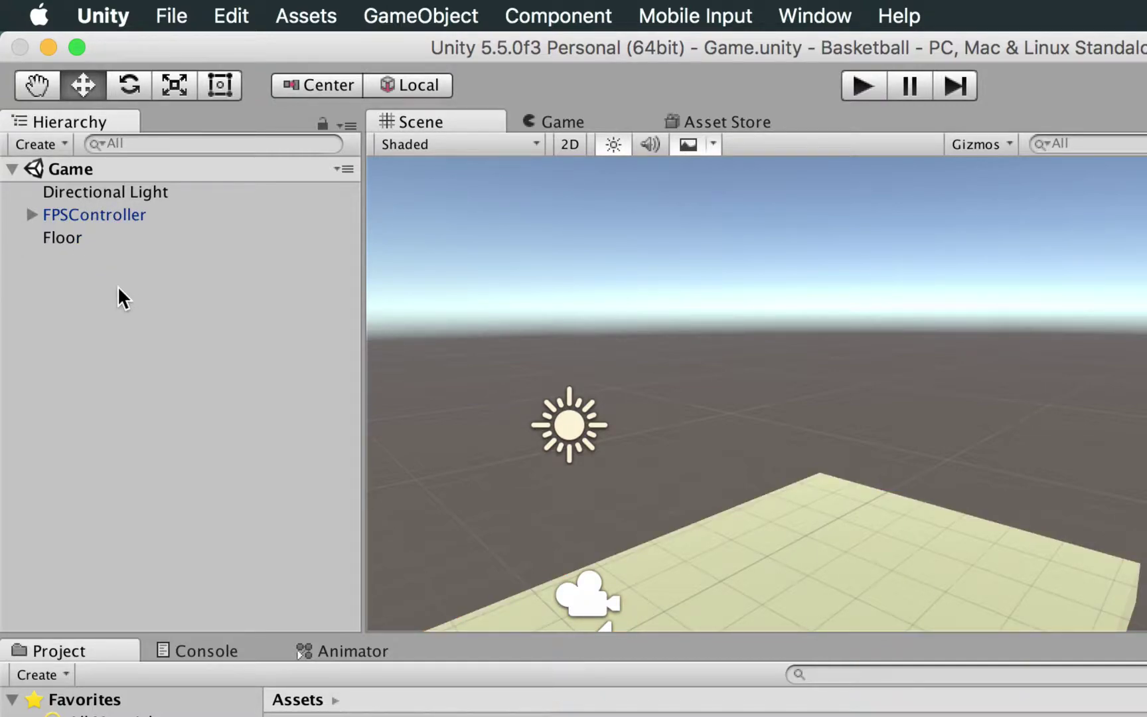
# Step: Create an empty object named GameController at position 0, 0, 0
pyautogui.rightClick(52, 294)
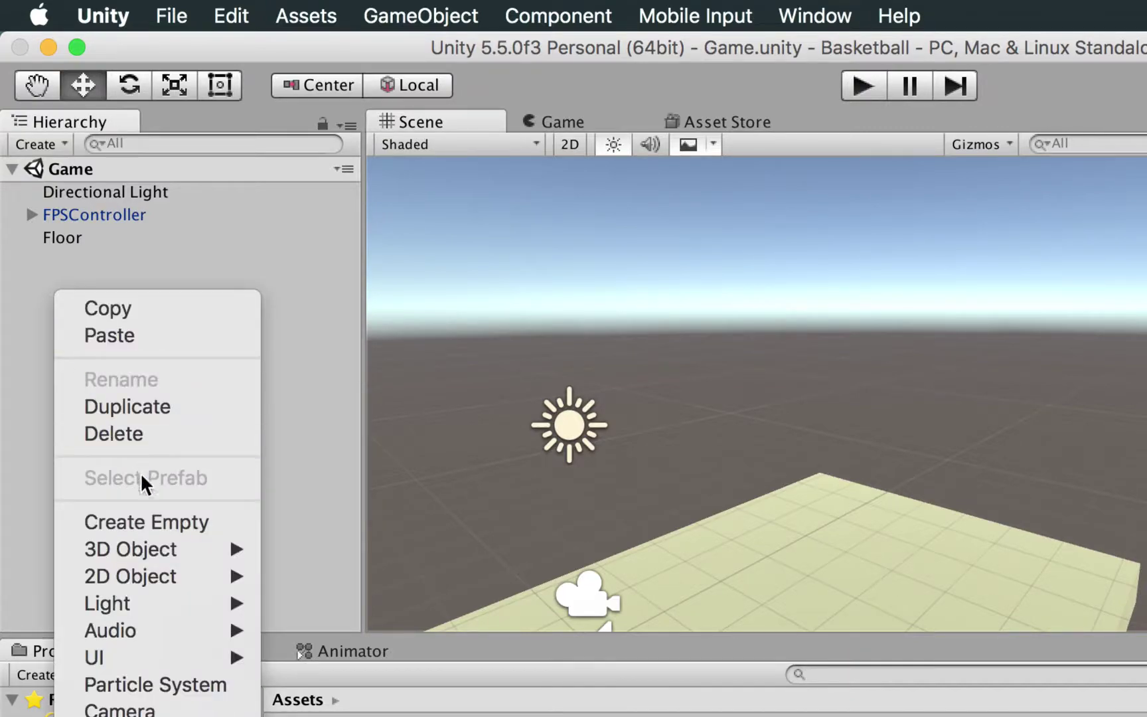
pyautogui.click(143, 520)
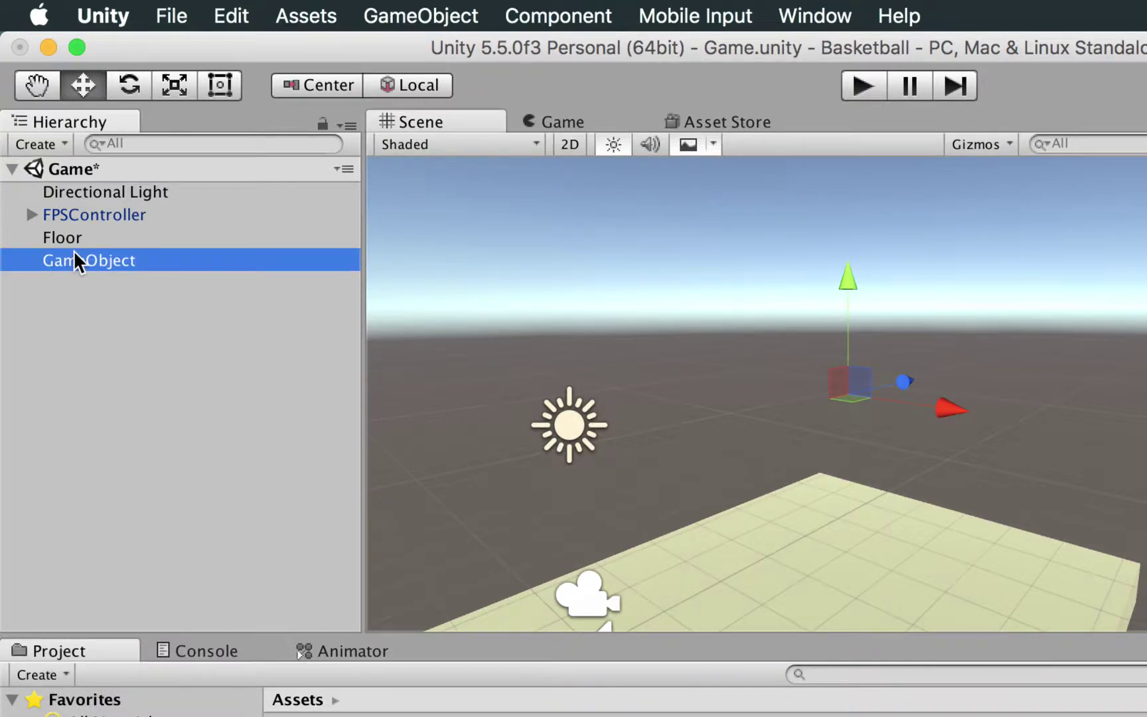
pyautogui.click(73, 258)
pyautogui.write('GameController')
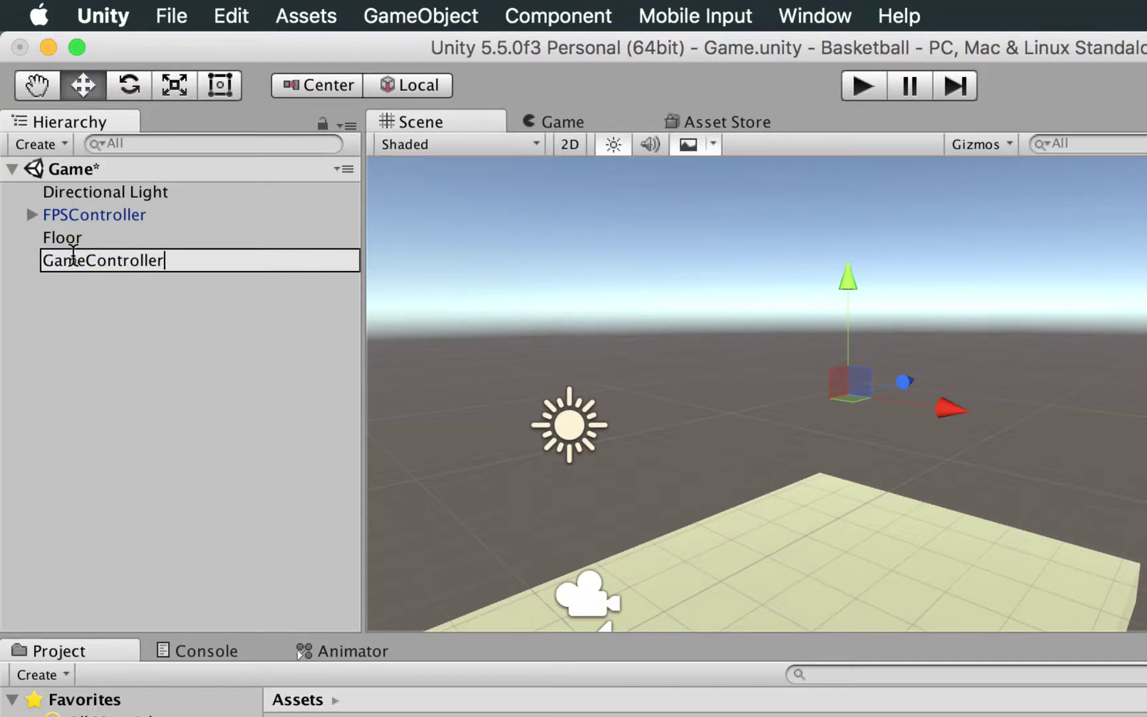
pyautogui.press('Return')
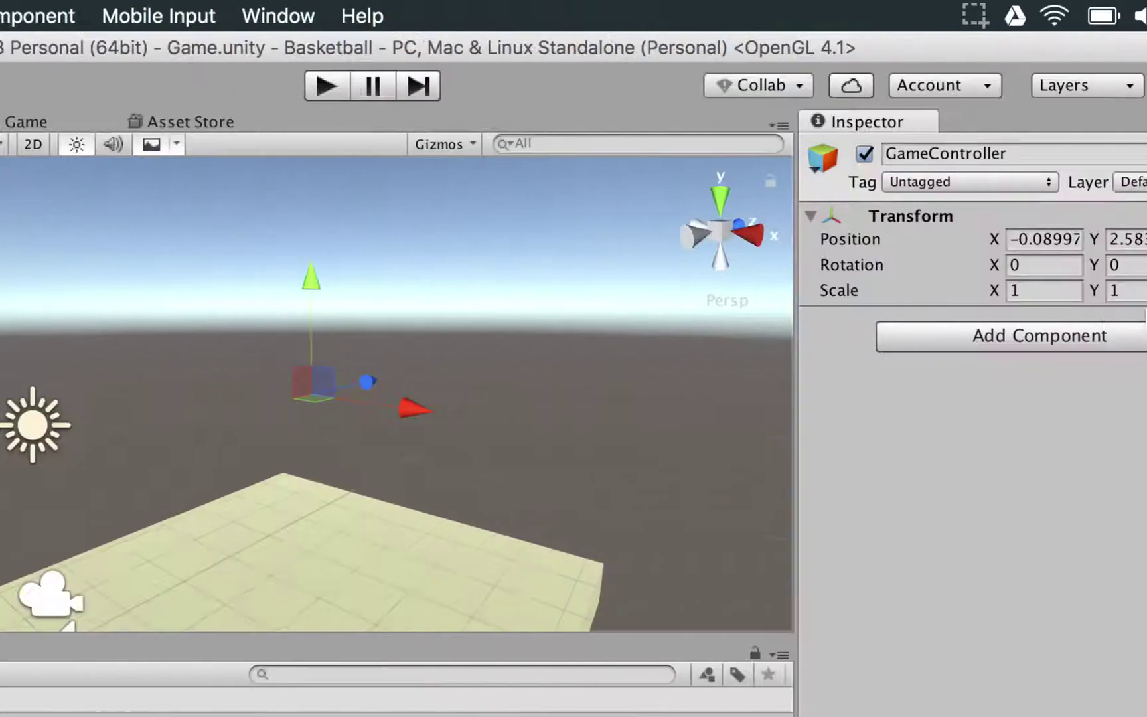
pyautogui.click(921, 239)
pyautogui.write('0')
pyautogui.press('Tab')
pyautogui.write('0')
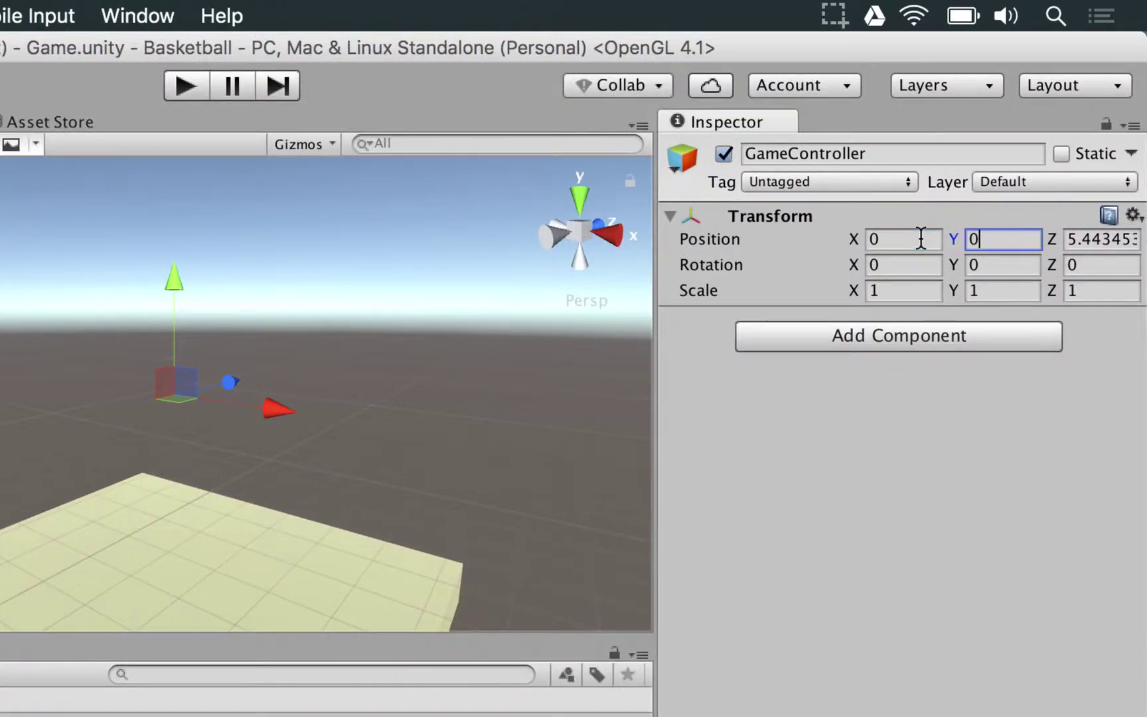
pyautogui.press('Tab')
pyautogui.write('0')
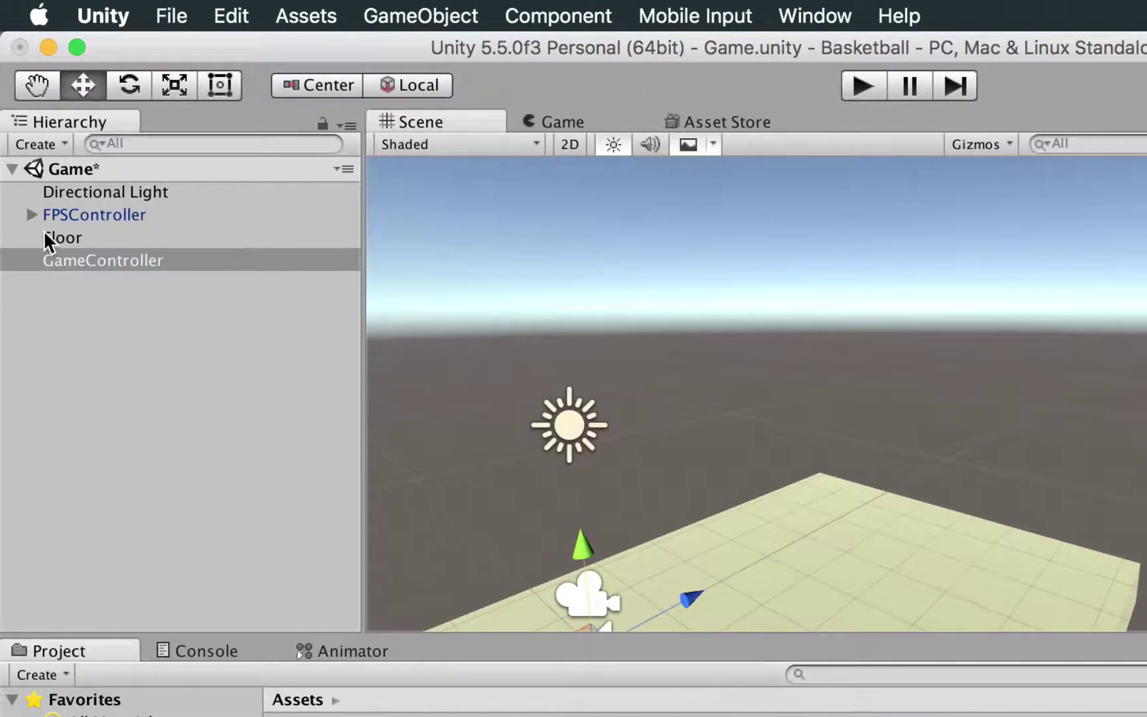
# Step: Parent Directional Light, FPSController and Floor under GameController
pyautogui.click(59, 237)
pyautogui.keyDown('shift'); pyautogui.click(55, 197); pyautogui.keyUp('shift')
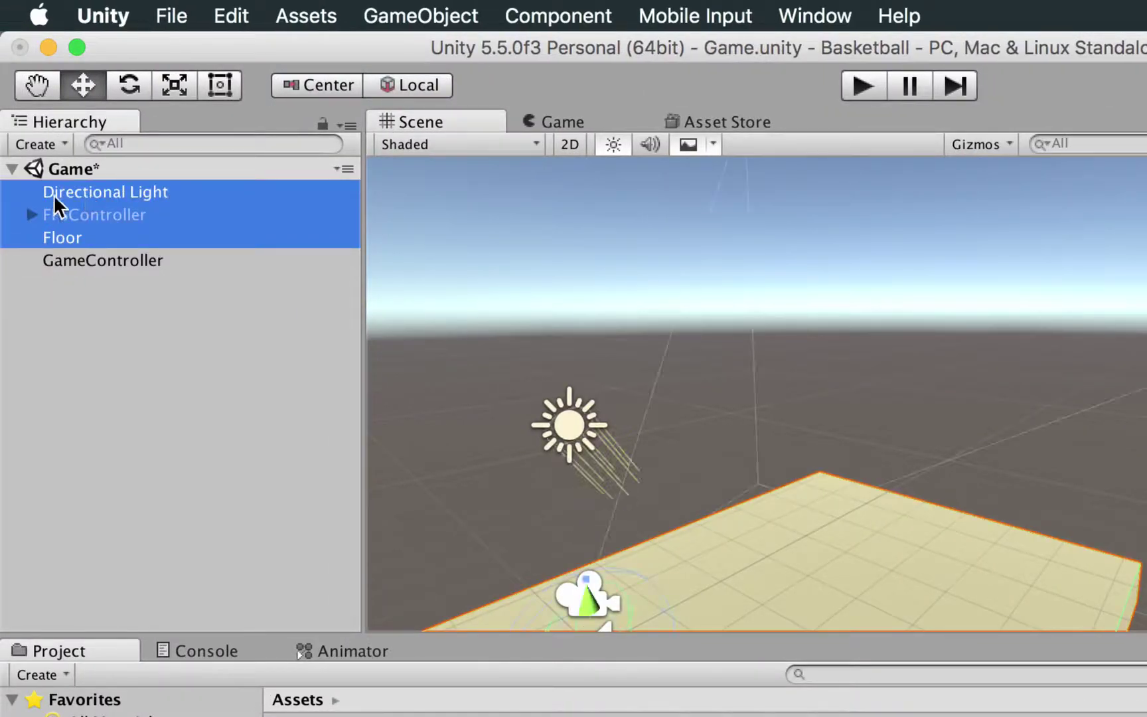
pyautogui.moveTo(72, 194); pyautogui.dragTo(77, 258)
pyautogui.click(84, 194)
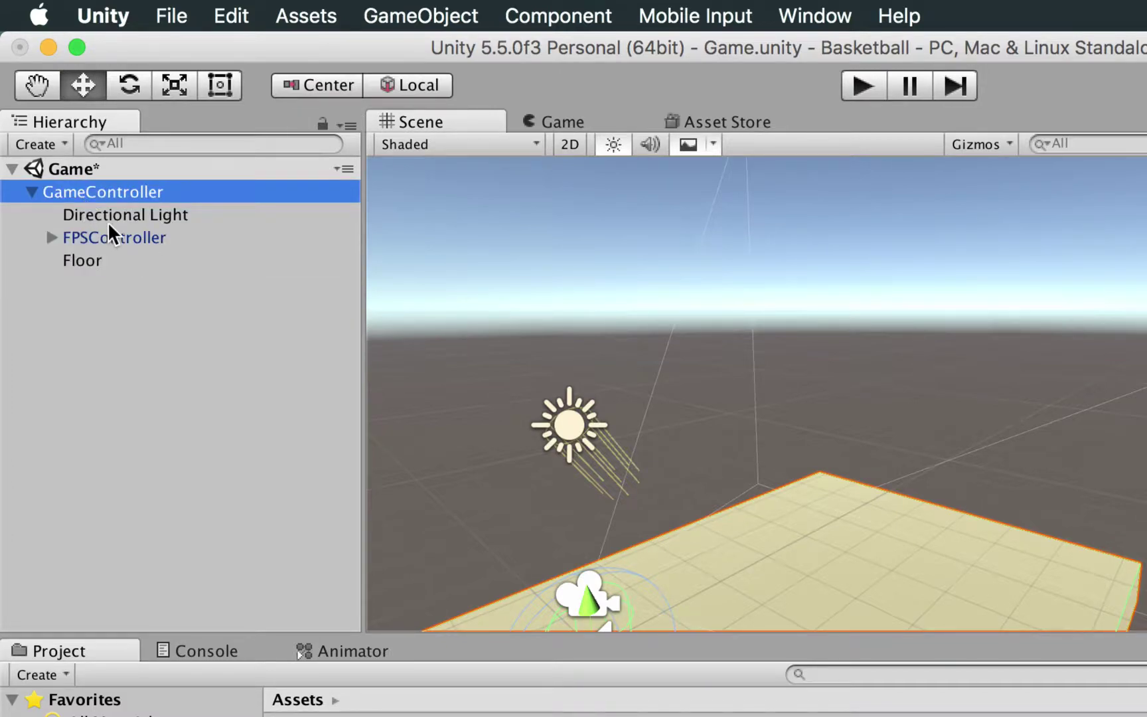
# Step: Add an empty child named Scenario under GameController
pyautogui.rightClick(87, 194)
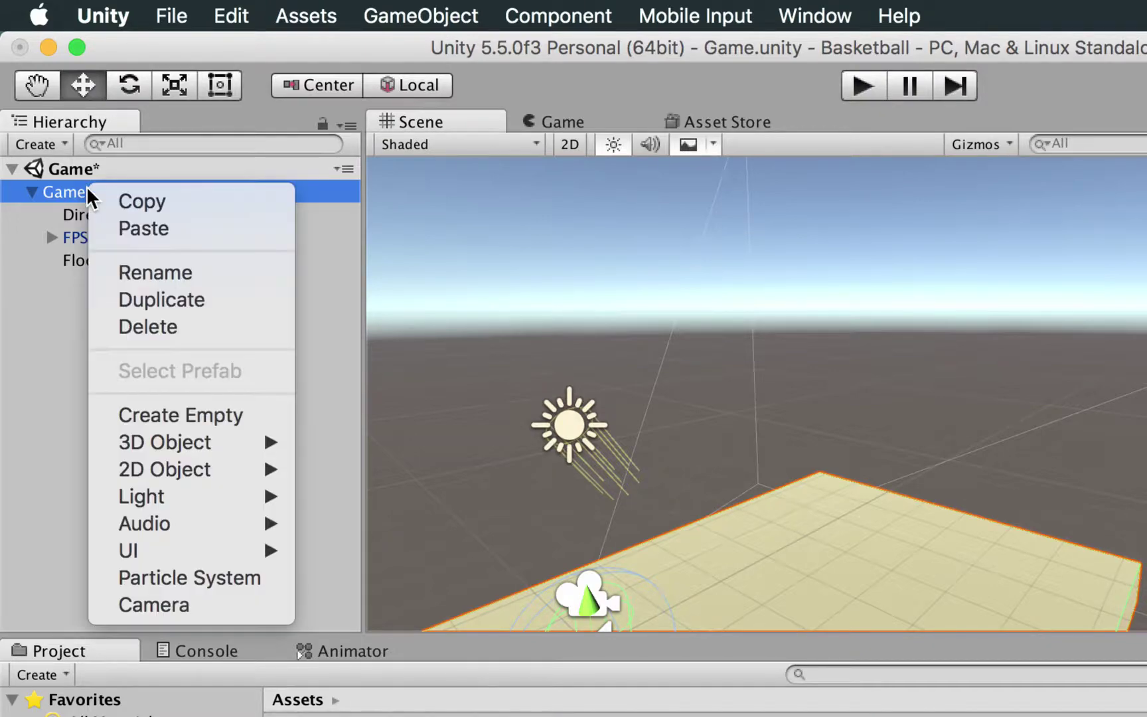
pyautogui.click(161, 405)
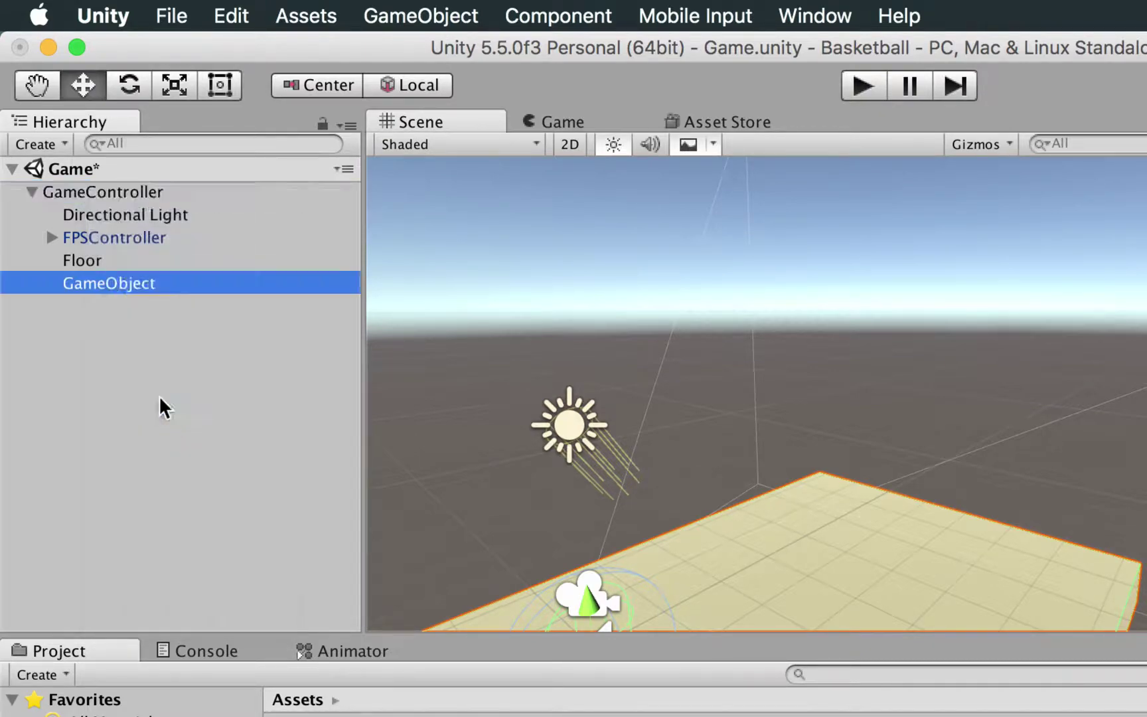
pyautogui.click(115, 281)
pyautogui.write('Scenario')
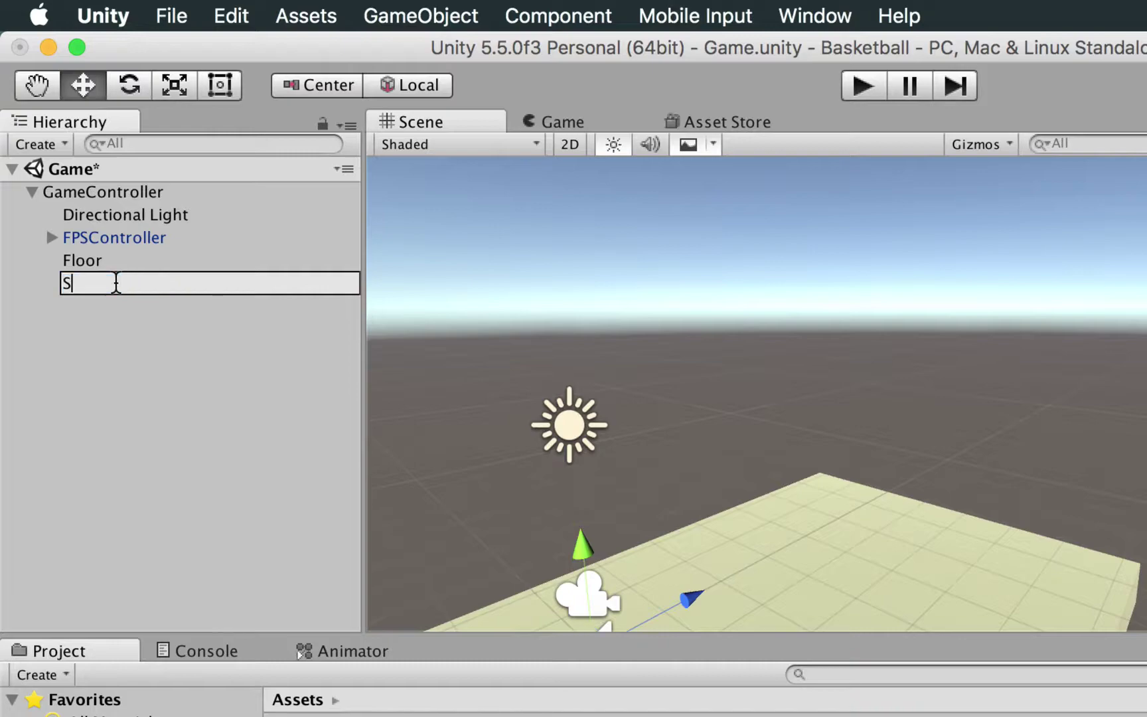
pyautogui.press('Return')
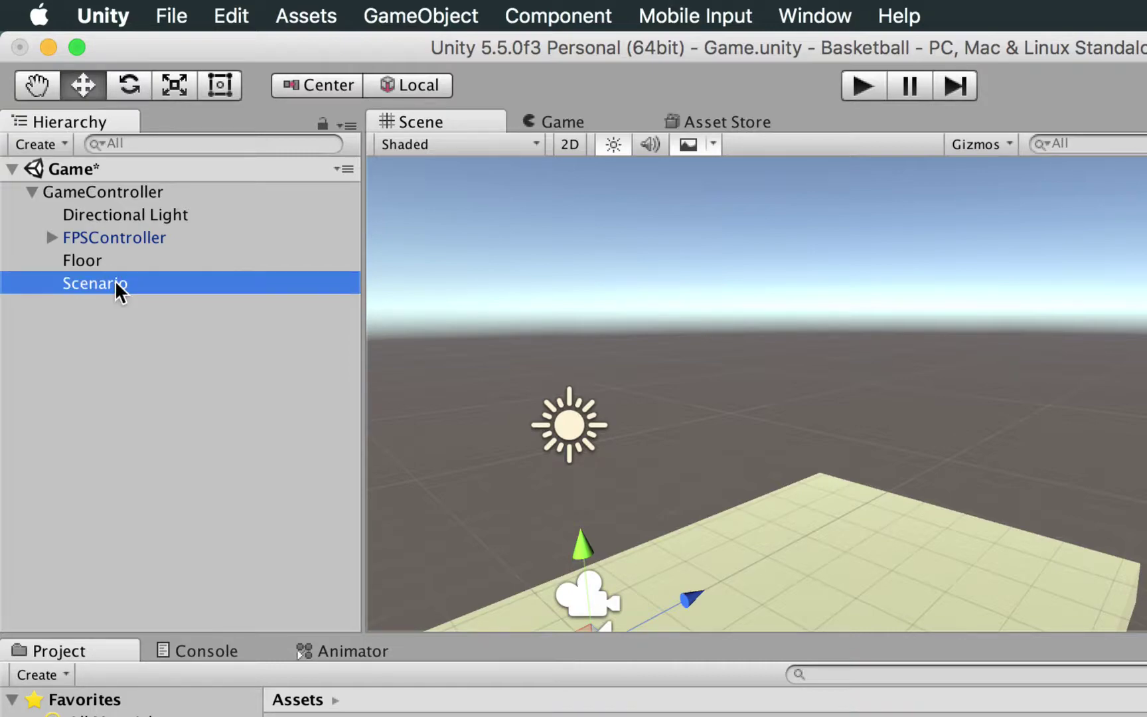
# Step: Move Floor into Scenario and orbit the view around the floor slab
pyautogui.click(118, 261)
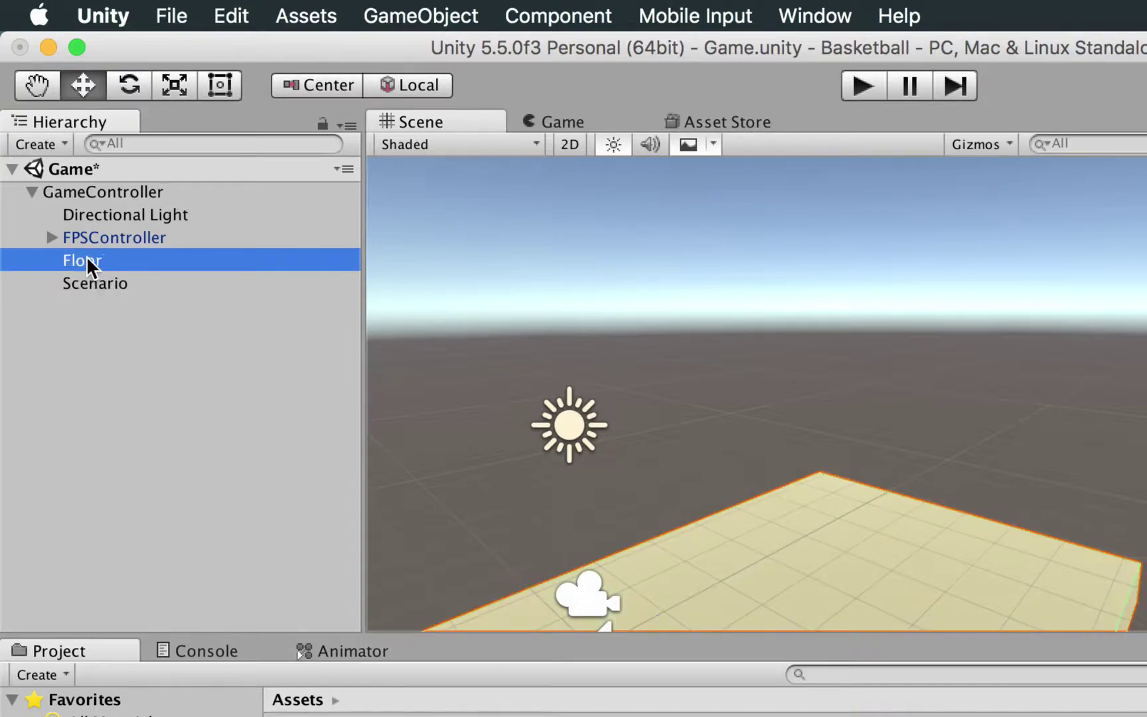
pyautogui.moveTo(102, 269); pyautogui.dragTo(99, 284)
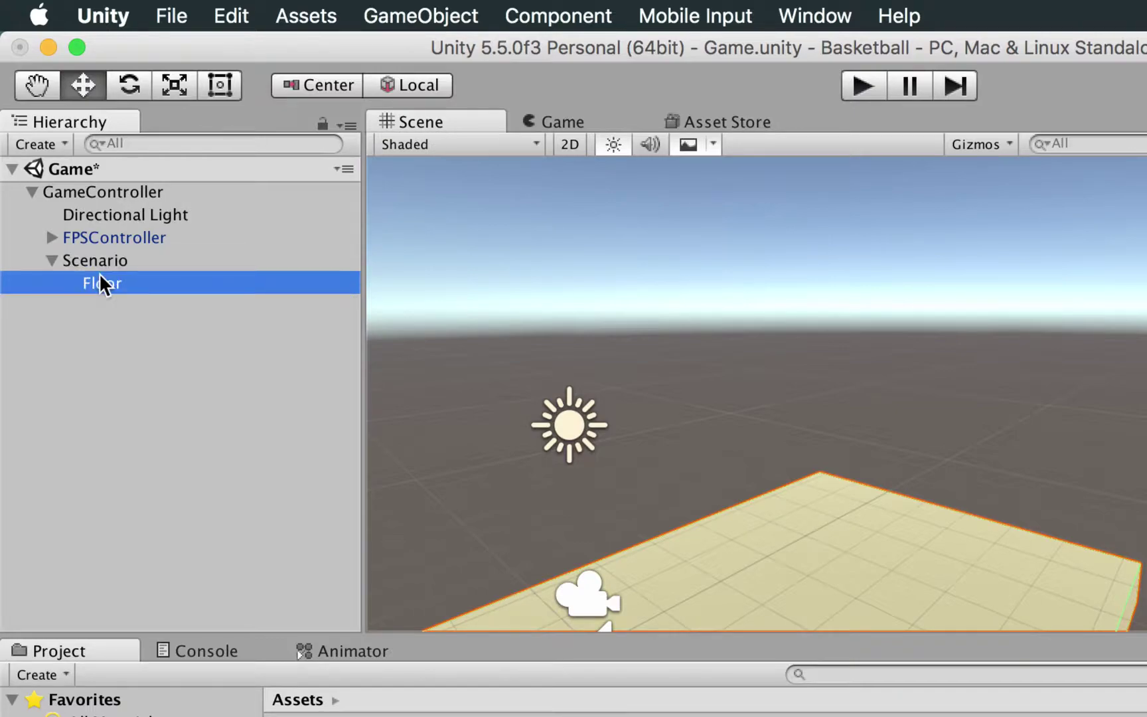
pyautogui.click(104, 265)
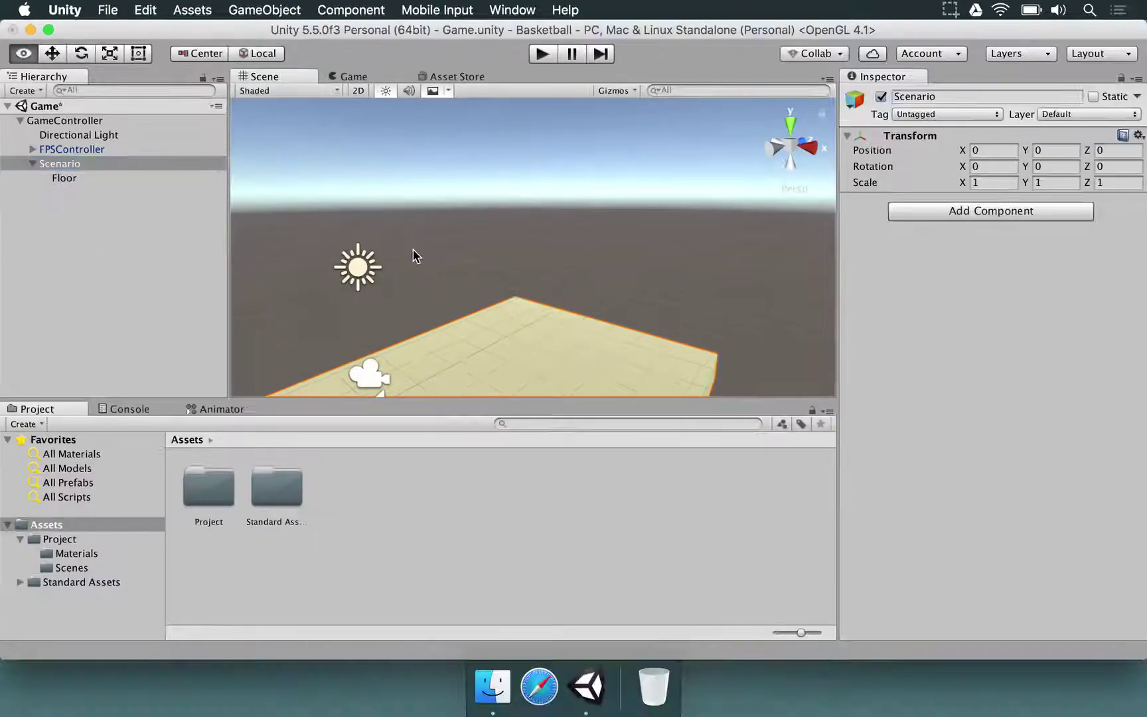
pyautogui.keyDown('alt'); pyautogui.moveTo(469, 287); pyautogui.dragTo(404, 330); pyautogui.keyUp('alt')
pyautogui.keyDown('alt'); pyautogui.moveTo(357, 292); pyautogui.dragTo(412, 292); pyautogui.keyUp('alt')
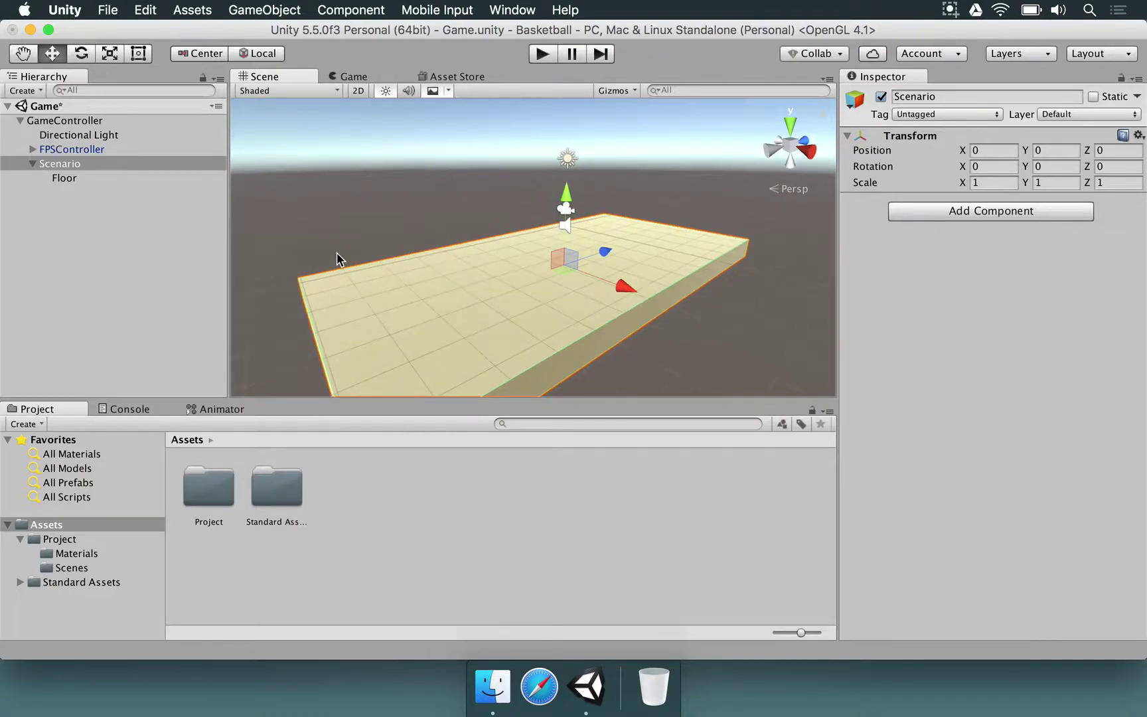
pyautogui.moveTo(337, 252)
pyautogui.keyDown('alt'); pyautogui.mouseDown()
pyautogui.moveTo(352, 245)
pyautogui.moveTo(339, 237)
pyautogui.mouseUp(); pyautogui.keyUp('alt')
pyautogui.keyDown('alt'); pyautogui.moveTo(593, 299); pyautogui.dragTo(551, 295); pyautogui.keyUp('alt')
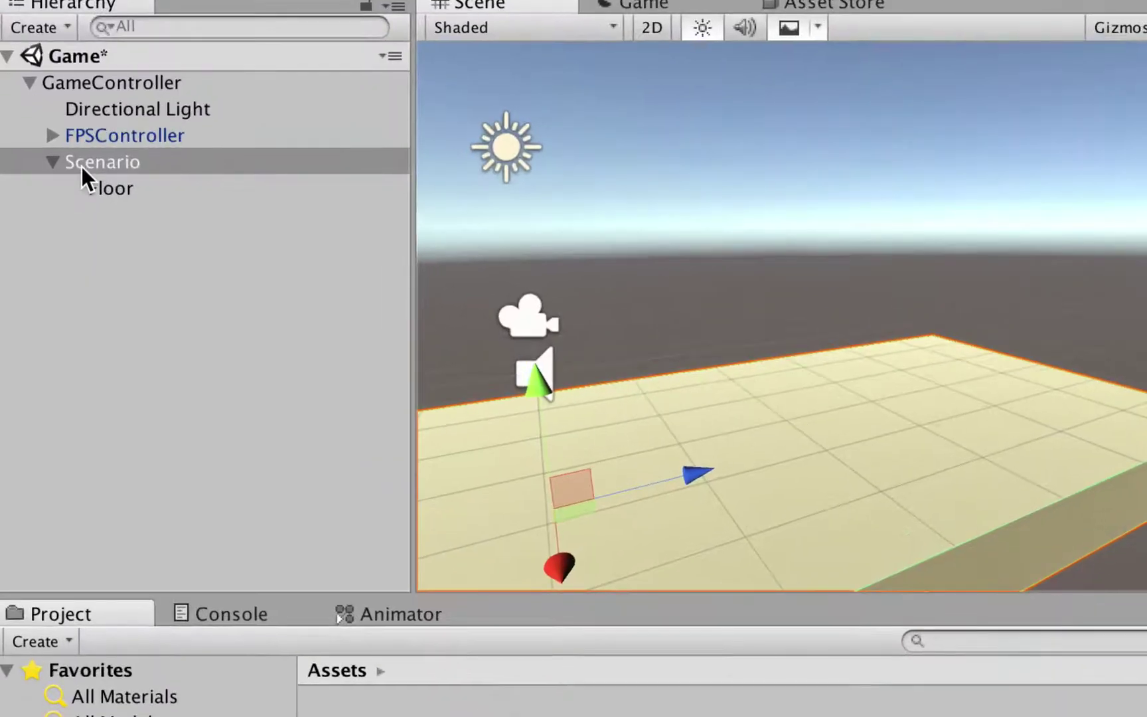
# Step: Add an empty child named Target under Scenario
pyautogui.click(44, 165)
pyautogui.rightClick(72, 162)
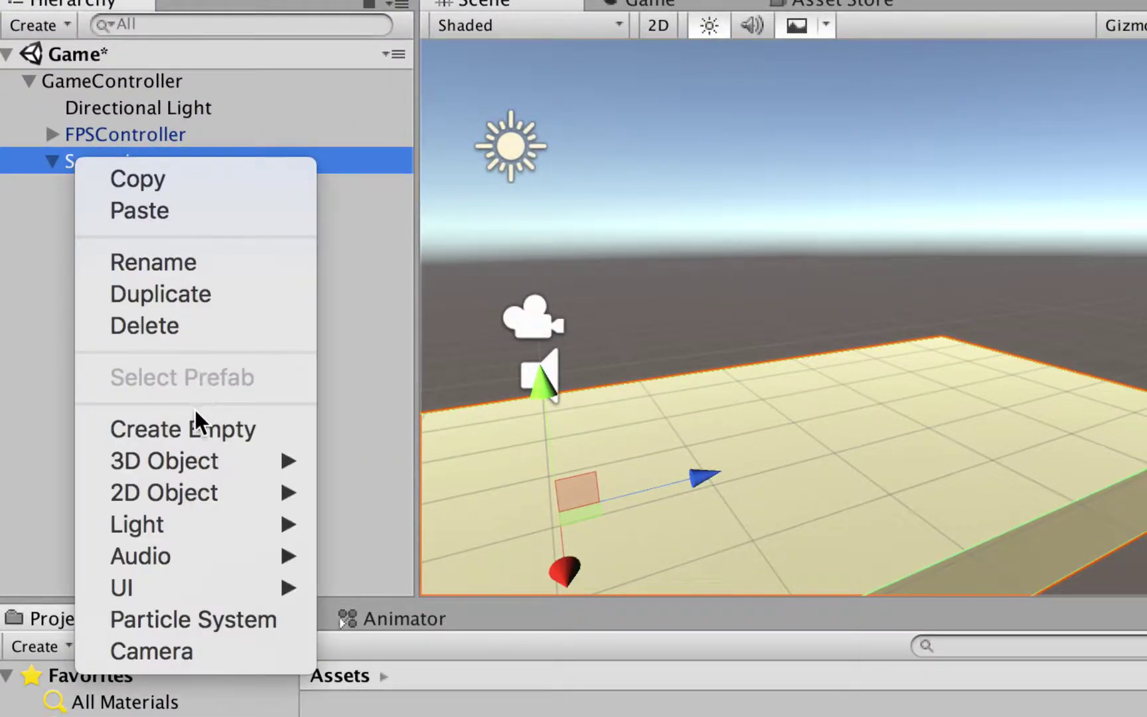
pyautogui.click(187, 426)
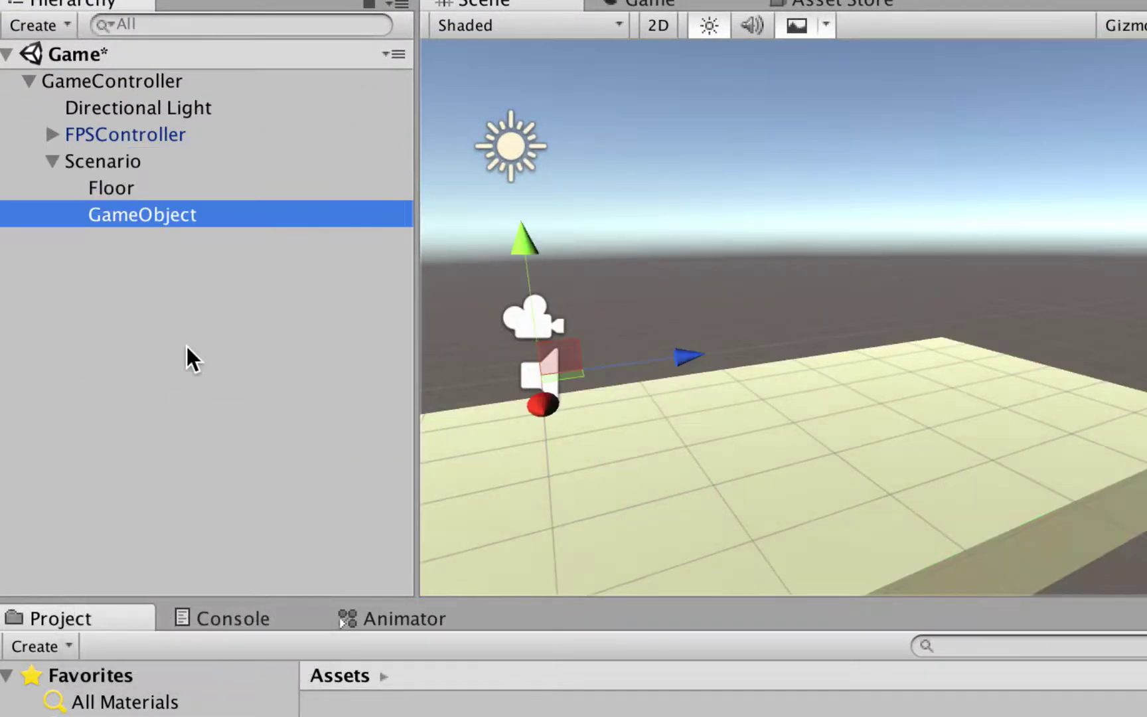
pyautogui.click(133, 204)
pyautogui.write('Target')
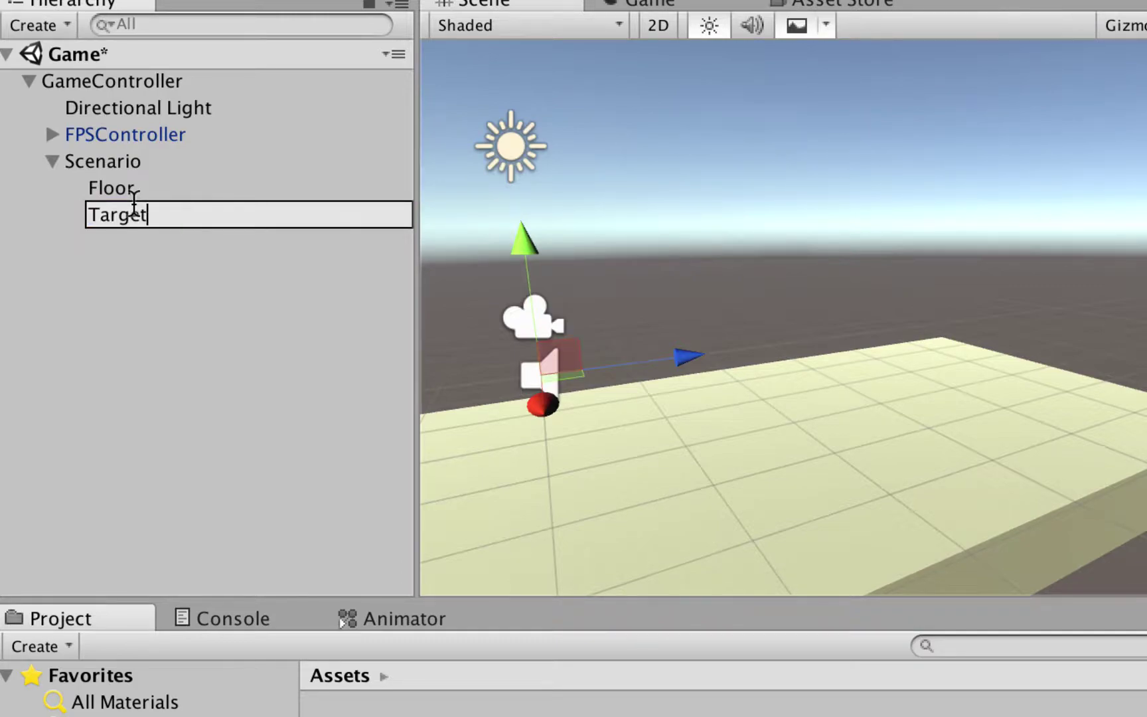
pyautogui.press('Return')
# Step: Frame Target and slide it along Z to about 8.25 near the floor's far edge
pyautogui.keyDown('alt'); pyautogui.moveTo(688, 325); pyautogui.dragTo(451, 335); pyautogui.keyUp('alt')
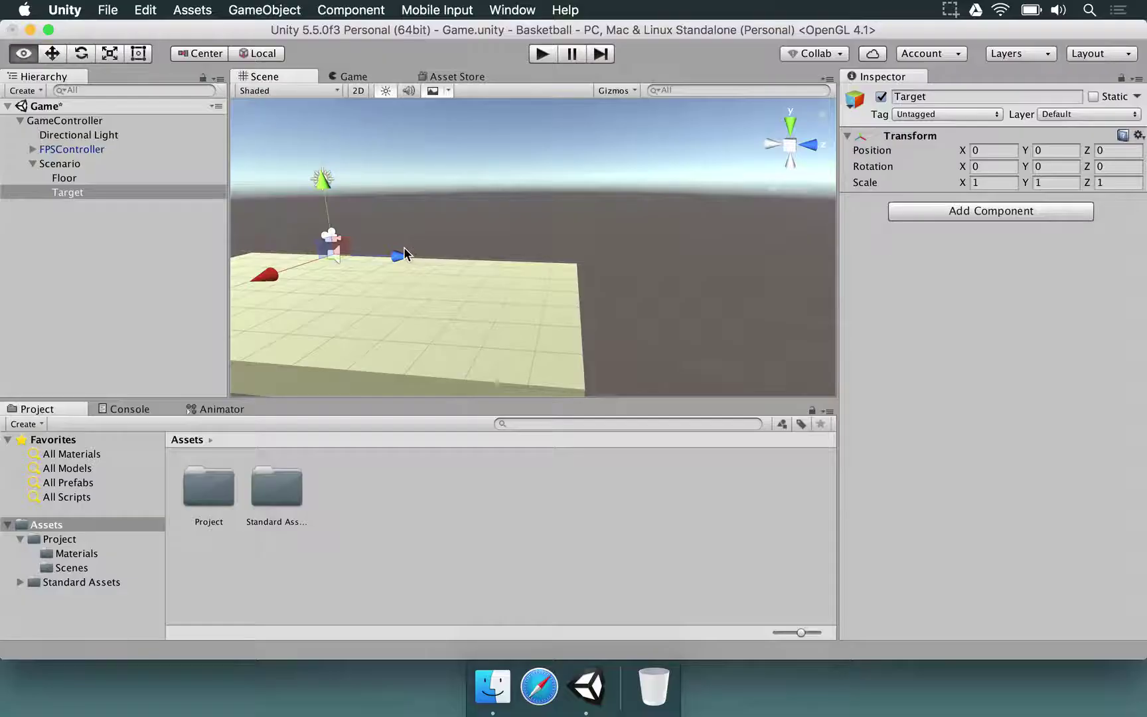
pyautogui.keyDown('alt'); pyautogui.moveTo(404, 247); pyautogui.dragTo(301, 255); pyautogui.keyUp('alt')
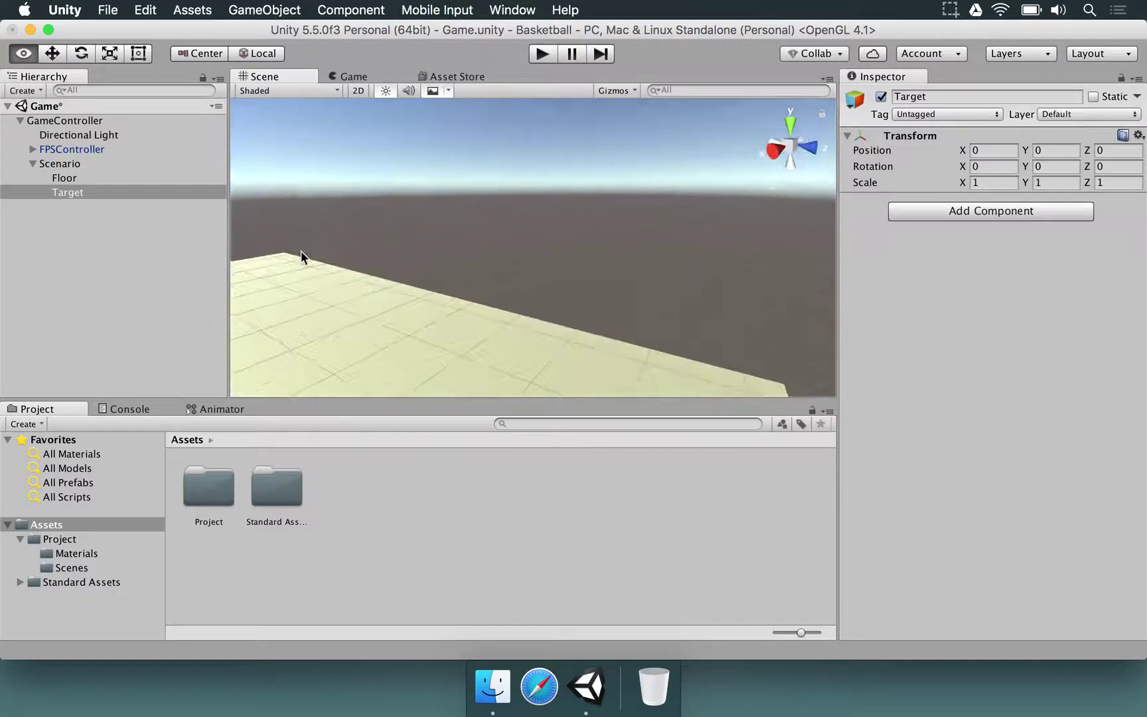
pyautogui.press('f')
pyautogui.keyDown('alt'); pyautogui.moveTo(380, 278); pyautogui.dragTo(634, 296); pyautogui.keyUp('alt')
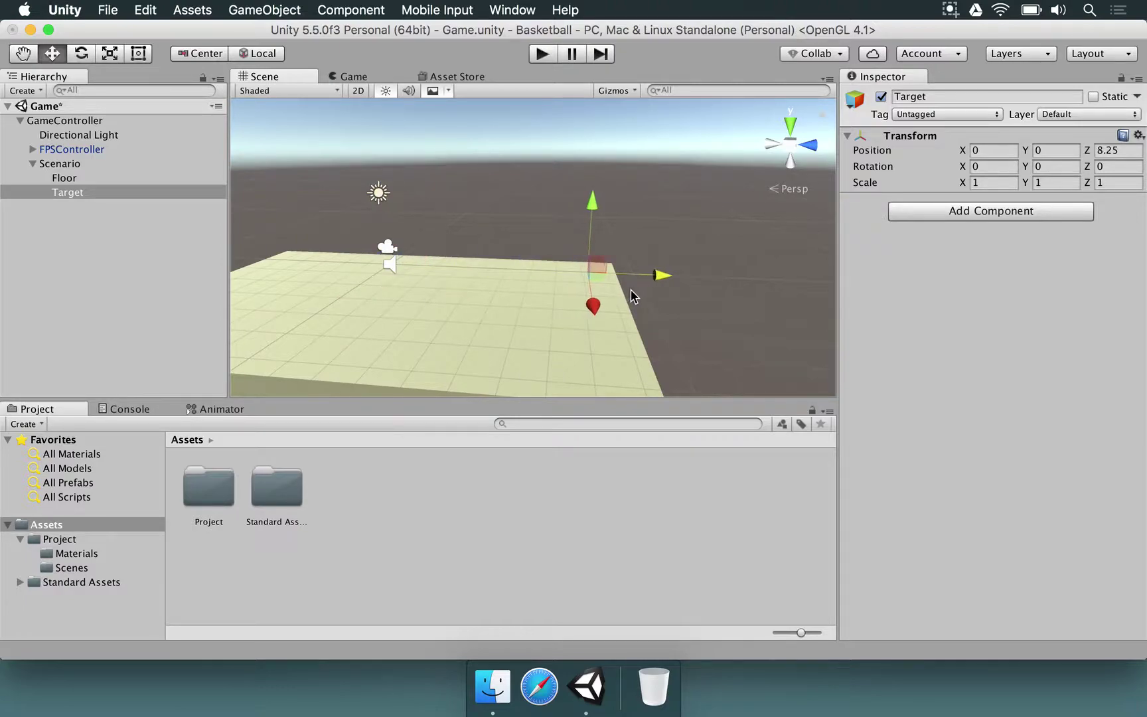
pyautogui.keyDown('alt'); pyautogui.moveTo(525, 281); pyautogui.dragTo(657, 285); pyautogui.keyUp('alt')
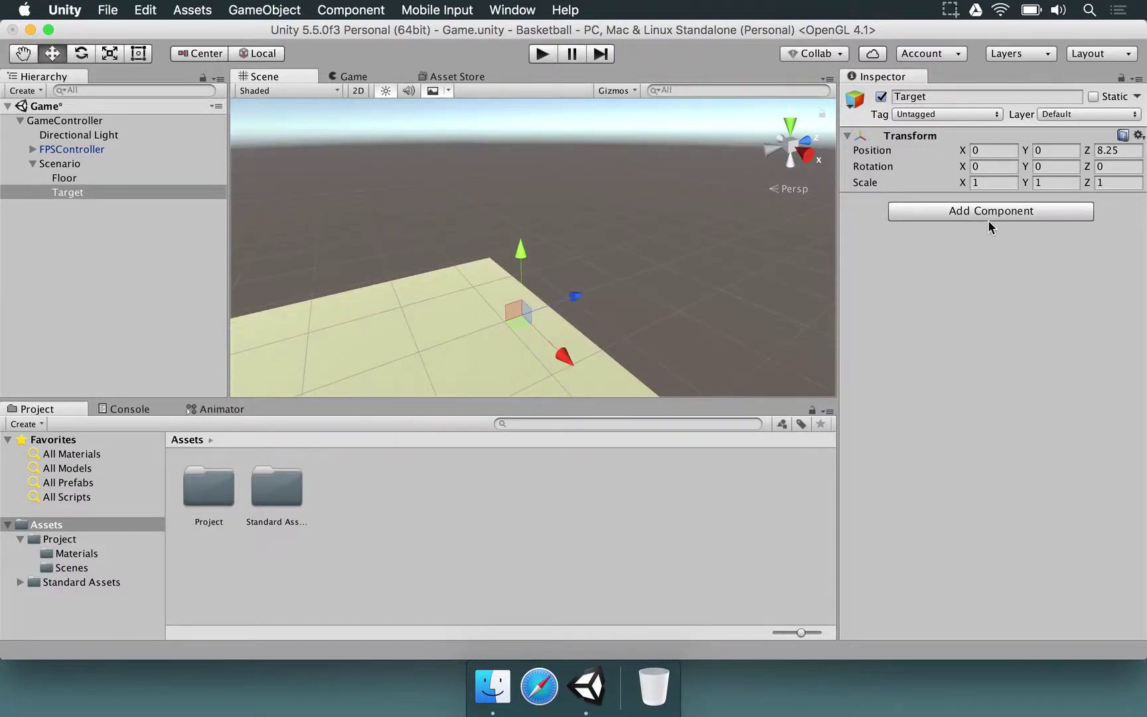
# Step: Set Target's Z position to 8
pyautogui.click(1113, 150)
pyautogui.write('80')
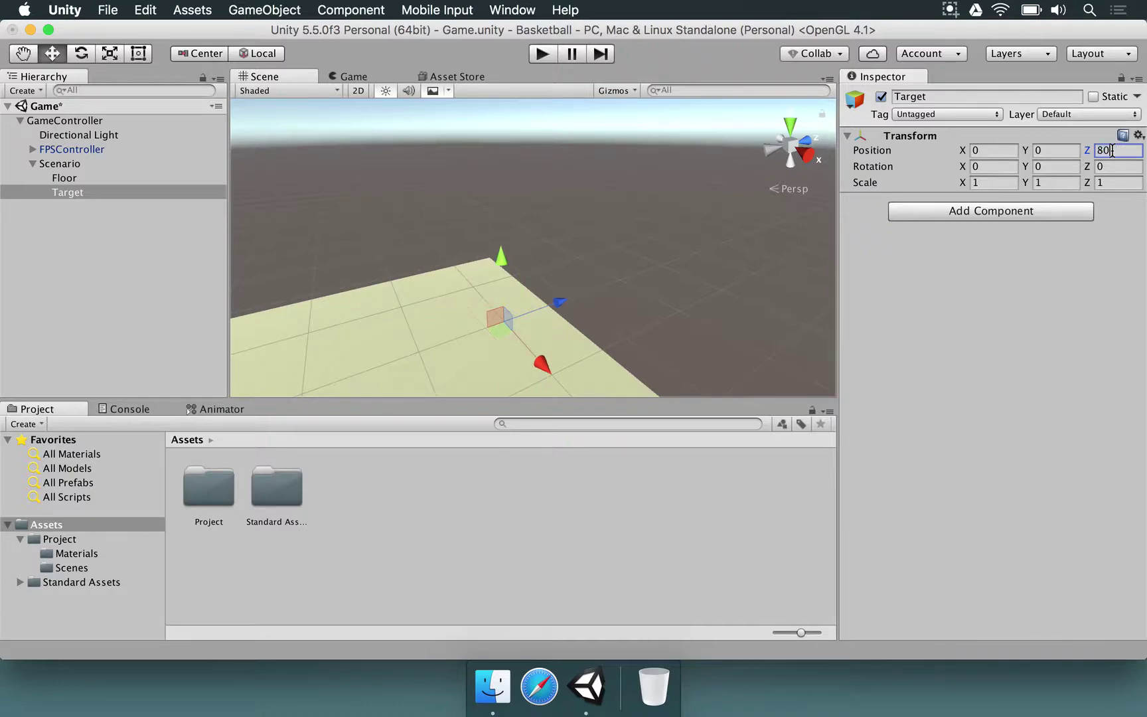
pyautogui.press('BackSpace')
pyautogui.keyDown('alt'); pyautogui.moveTo(572, 249); pyautogui.dragTo(569, 196); pyautogui.keyUp('alt')
# Step: Lower Target to Y -1.5 and check its placement against the floor
pyautogui.click(1055, 151)
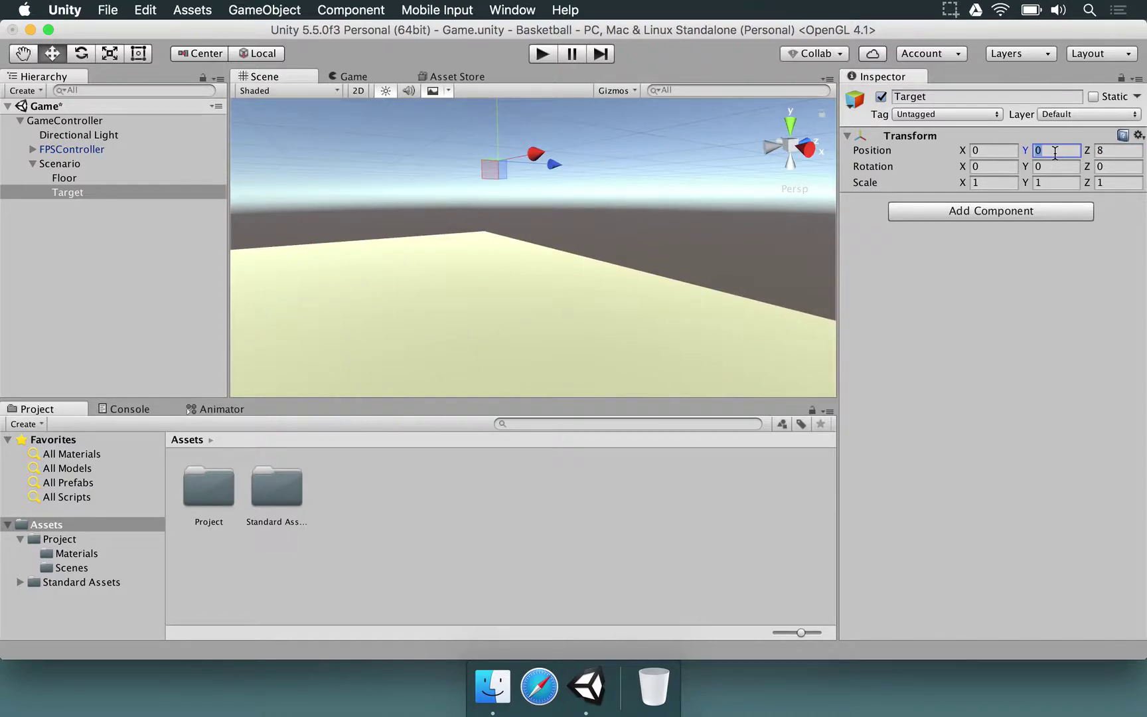
pyautogui.write('-1')
pyautogui.keyDown('alt'); pyautogui.moveTo(629, 169); pyautogui.dragTo(625, 159); pyautogui.keyUp('alt')
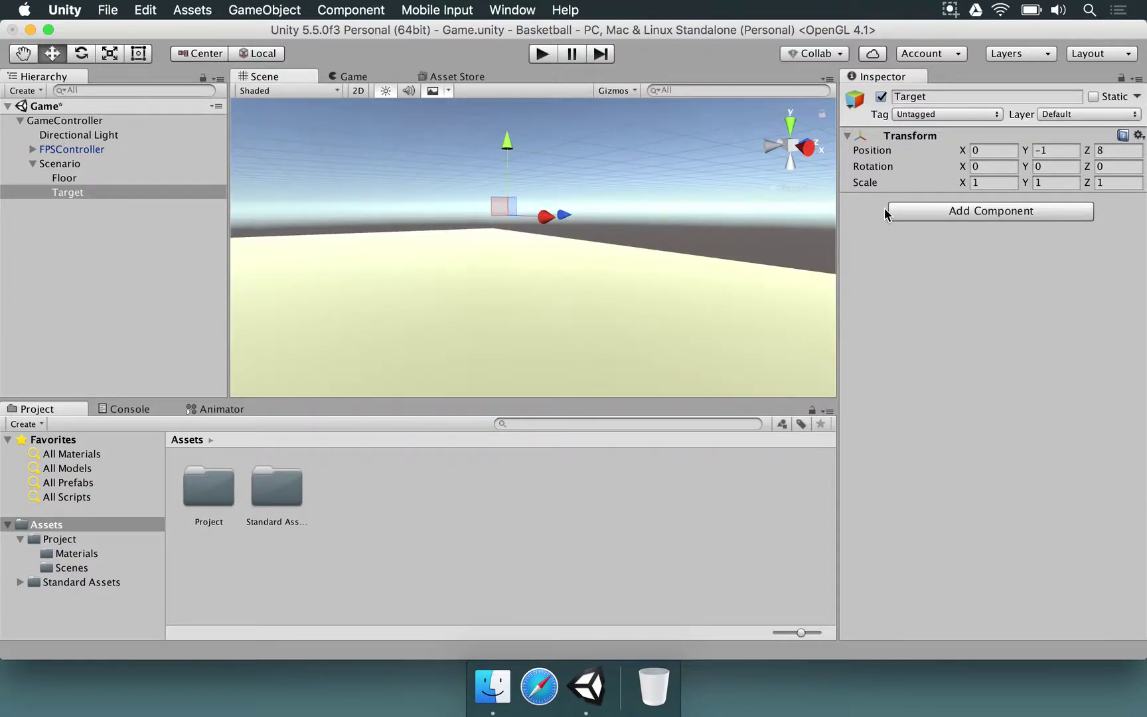
pyautogui.click(1067, 152)
pyautogui.write('-2')
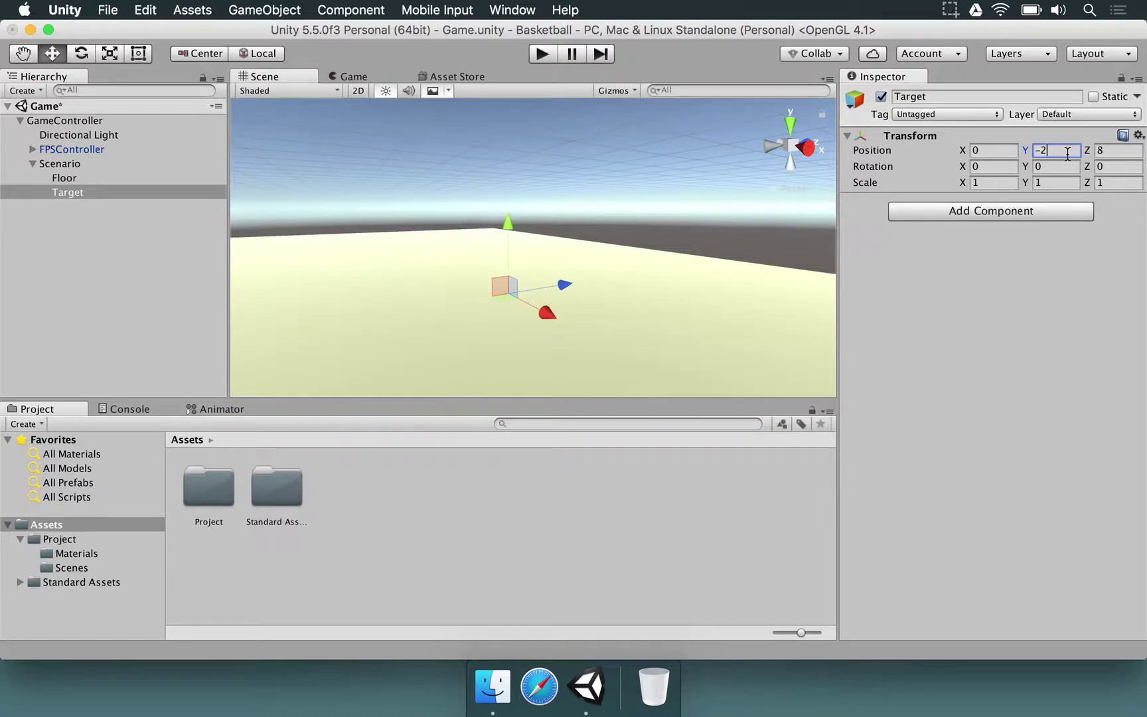
pyautogui.press('BackSpace')
pyautogui.write('1.5')
pyautogui.keyDown('alt'); pyautogui.moveTo(626, 211); pyautogui.dragTo(533, 243); pyautogui.keyUp('alt')
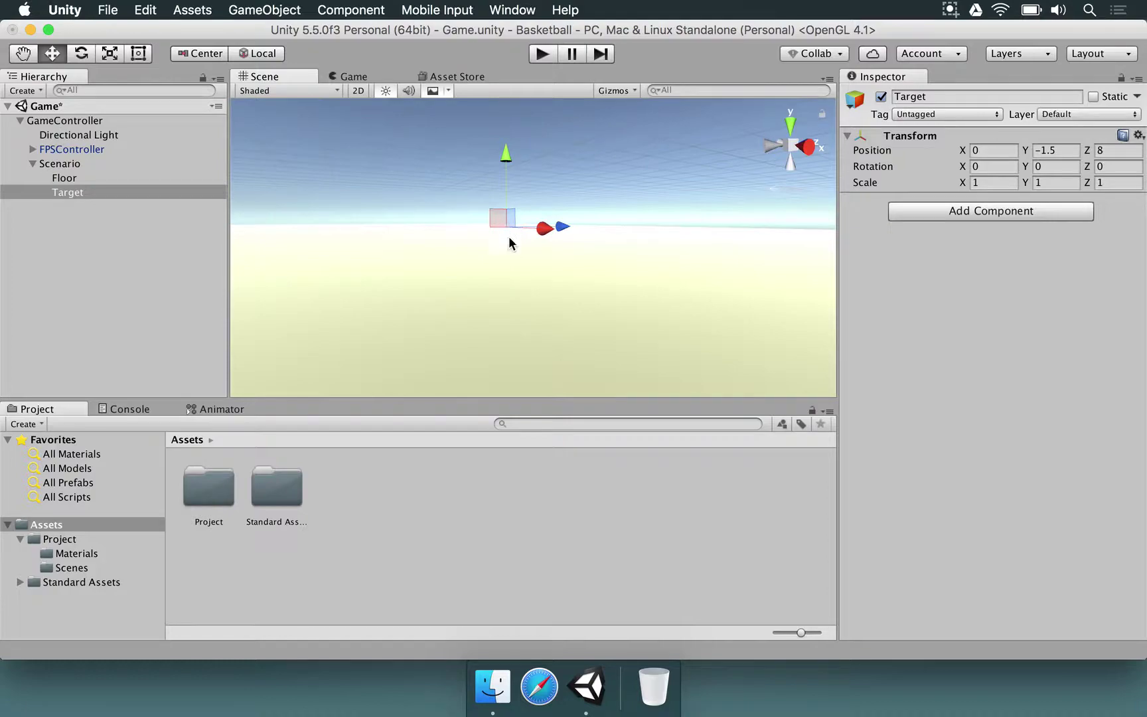
pyautogui.keyDown('alt'); pyautogui.moveTo(507, 235); pyautogui.dragTo(536, 296); pyautogui.keyUp('alt')
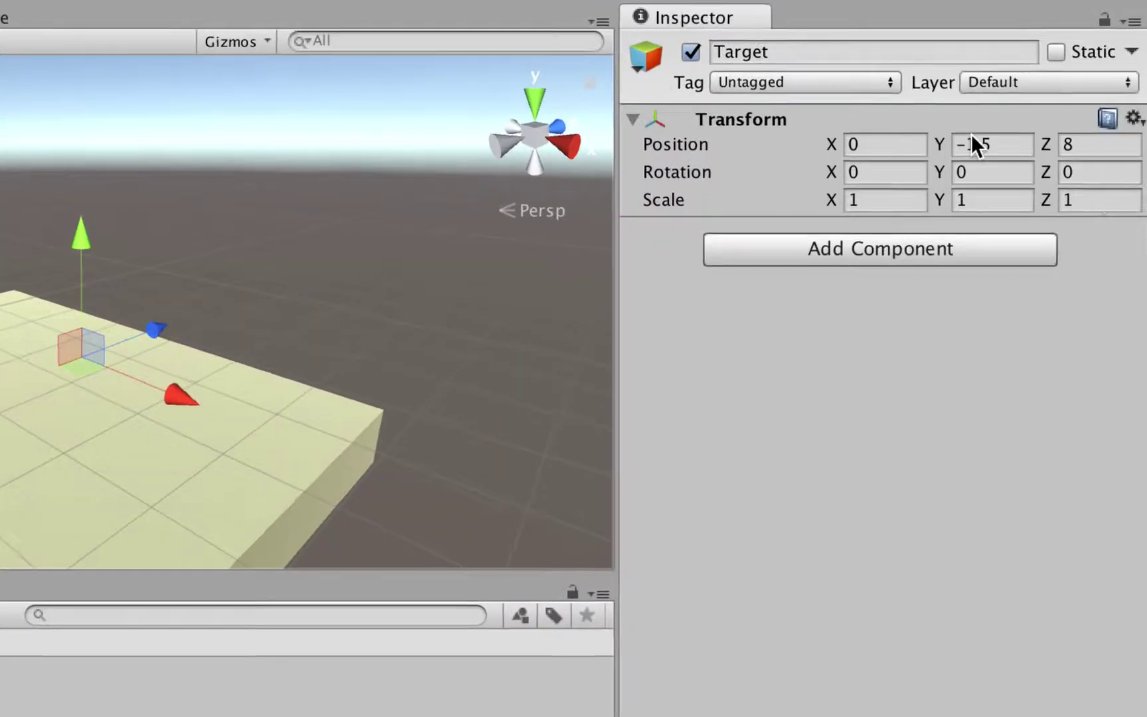
pyautogui.click(1062, 150)
pyautogui.click(1076, 142)
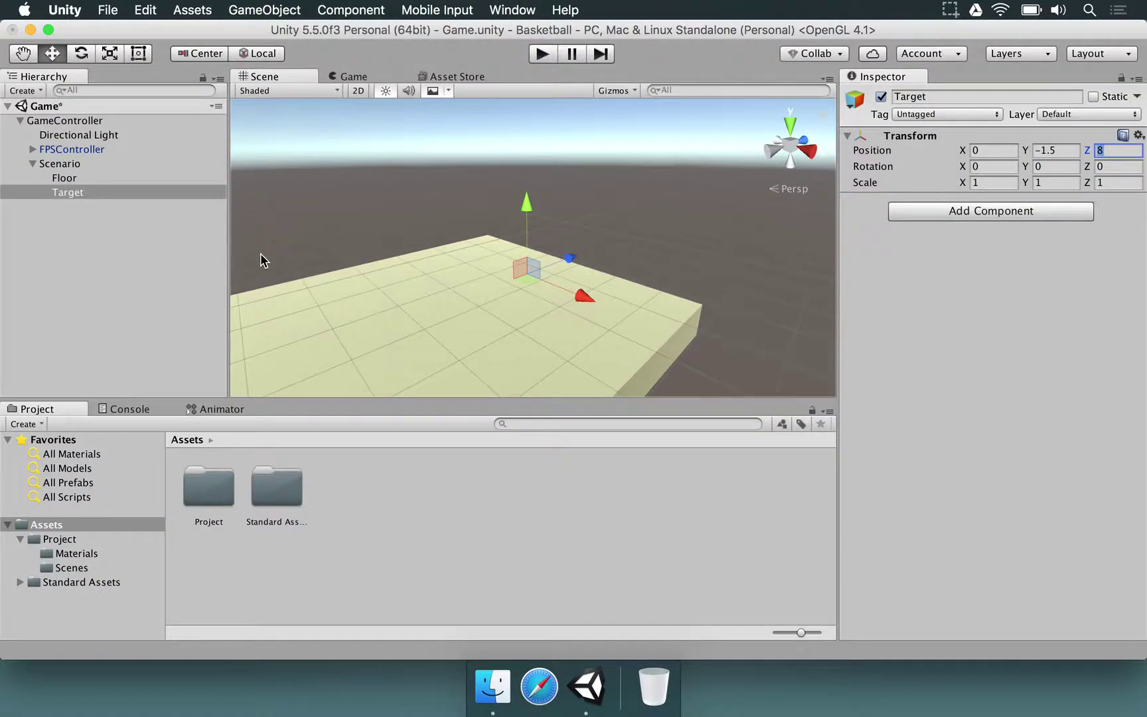
pyautogui.click(36, 218)
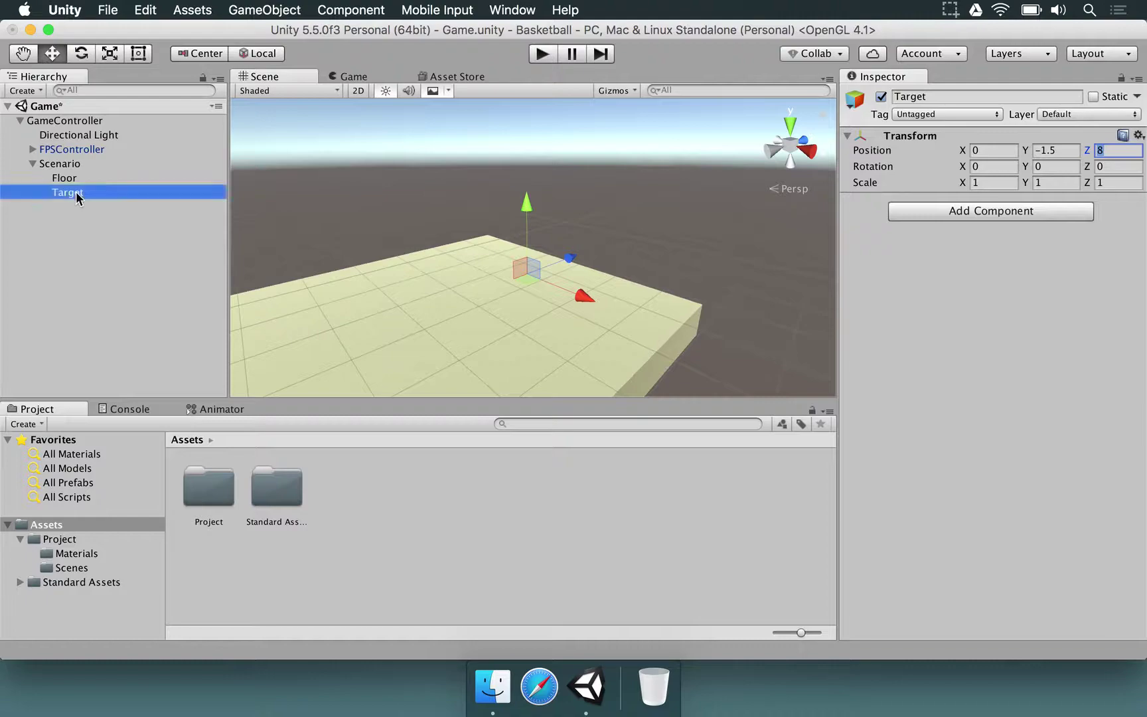
# Step: Add a cube under Target and name it Pole
pyautogui.rightClick(73, 194)
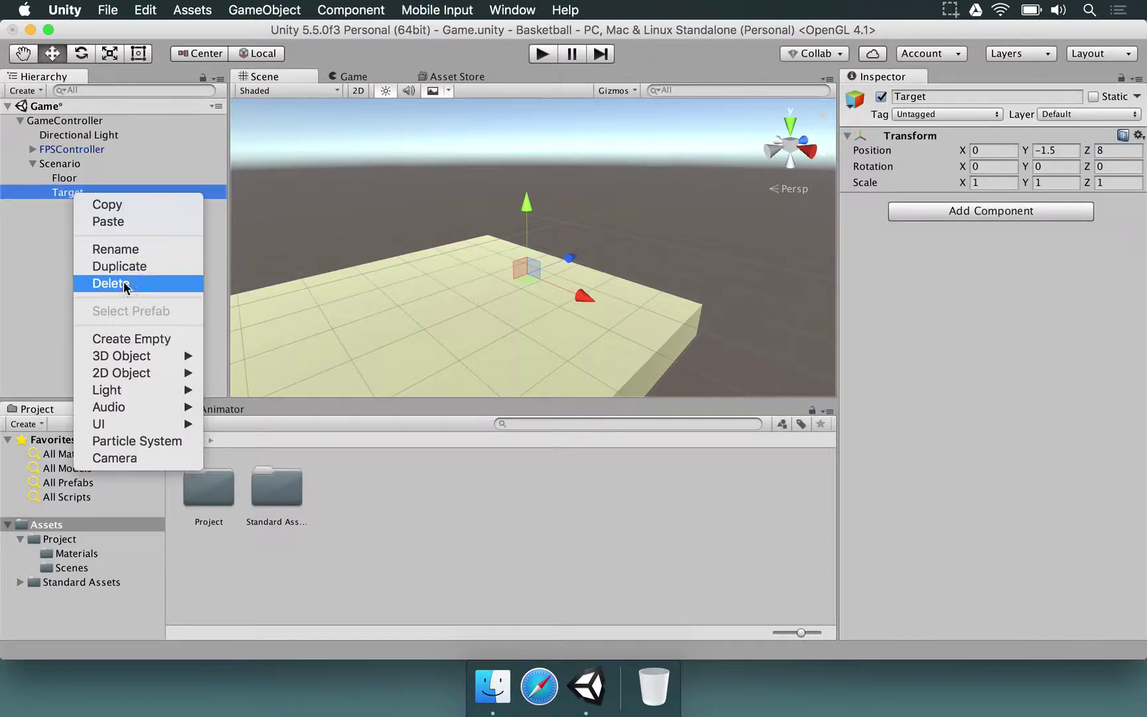
pyautogui.moveTo(137, 360)
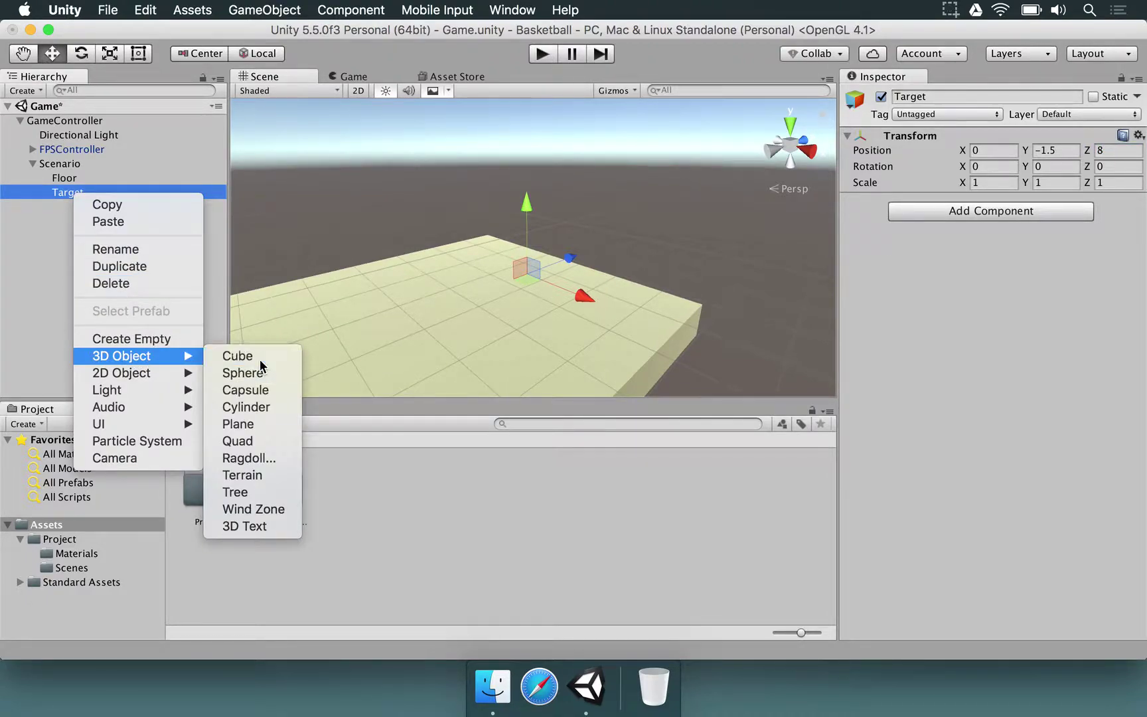
pyautogui.click(234, 354)
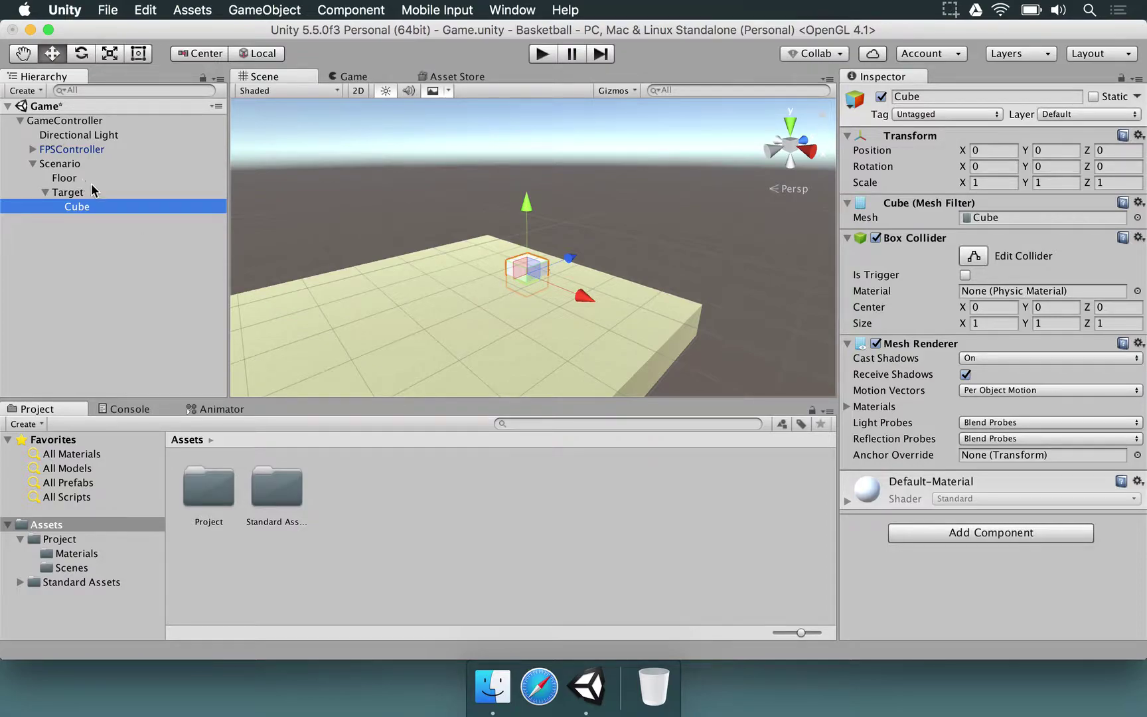
pyautogui.click(952, 95)
pyautogui.write('P')
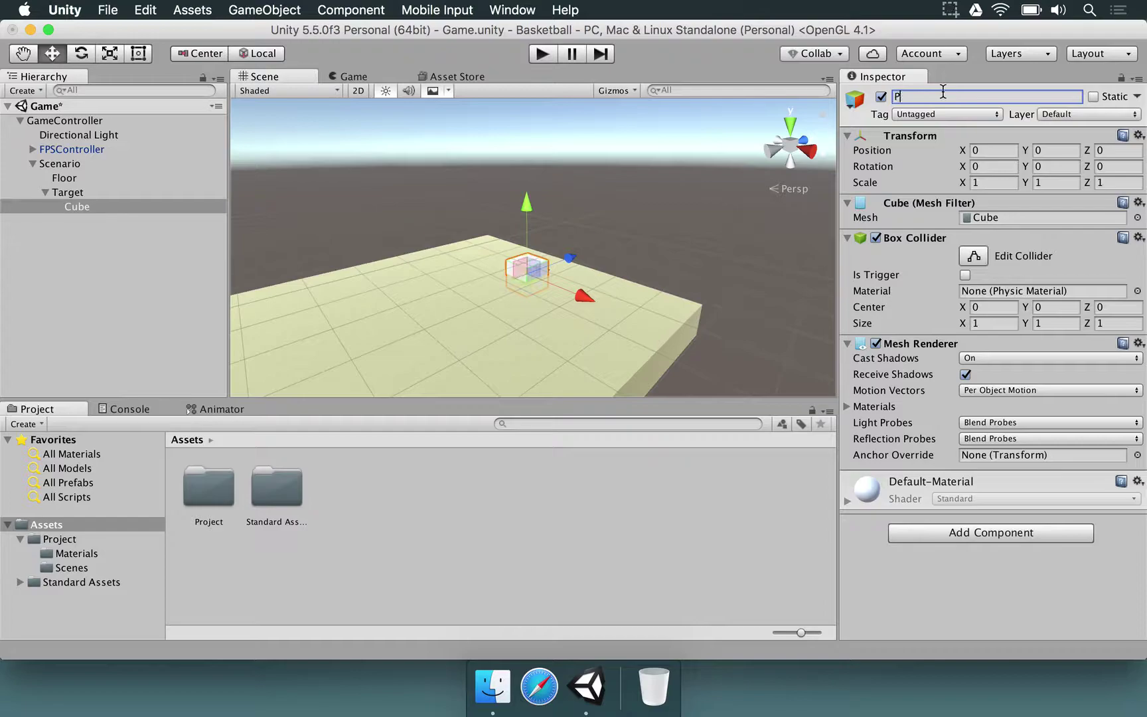
pyautogui.write('ole')
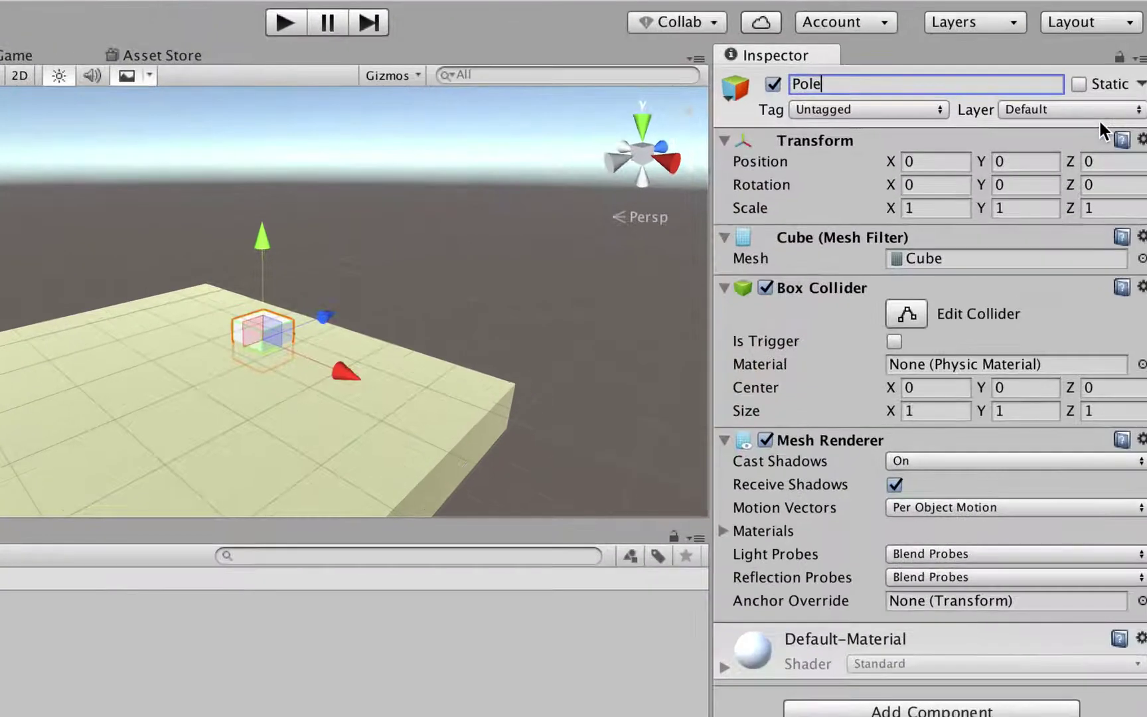
# Step: Scale the Pole to 0.2, 5, 0.2
pyautogui.click(996, 180)
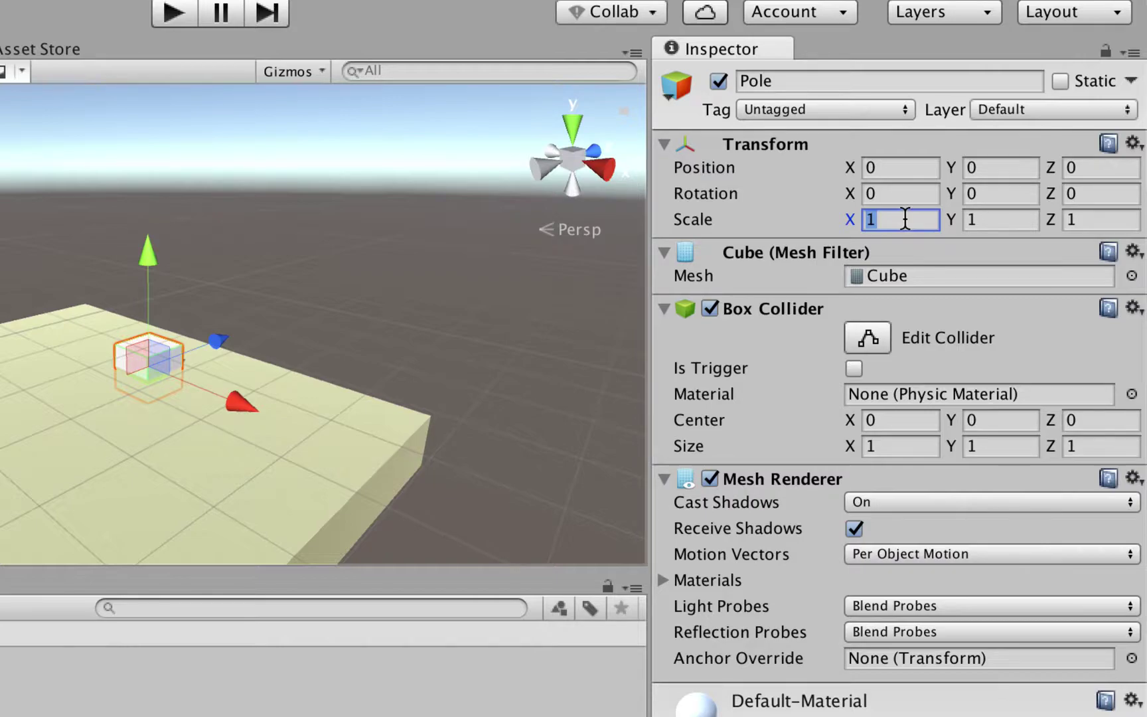
pyautogui.write('0.2')
pyautogui.press('Tab')
pyautogui.press('Tab')
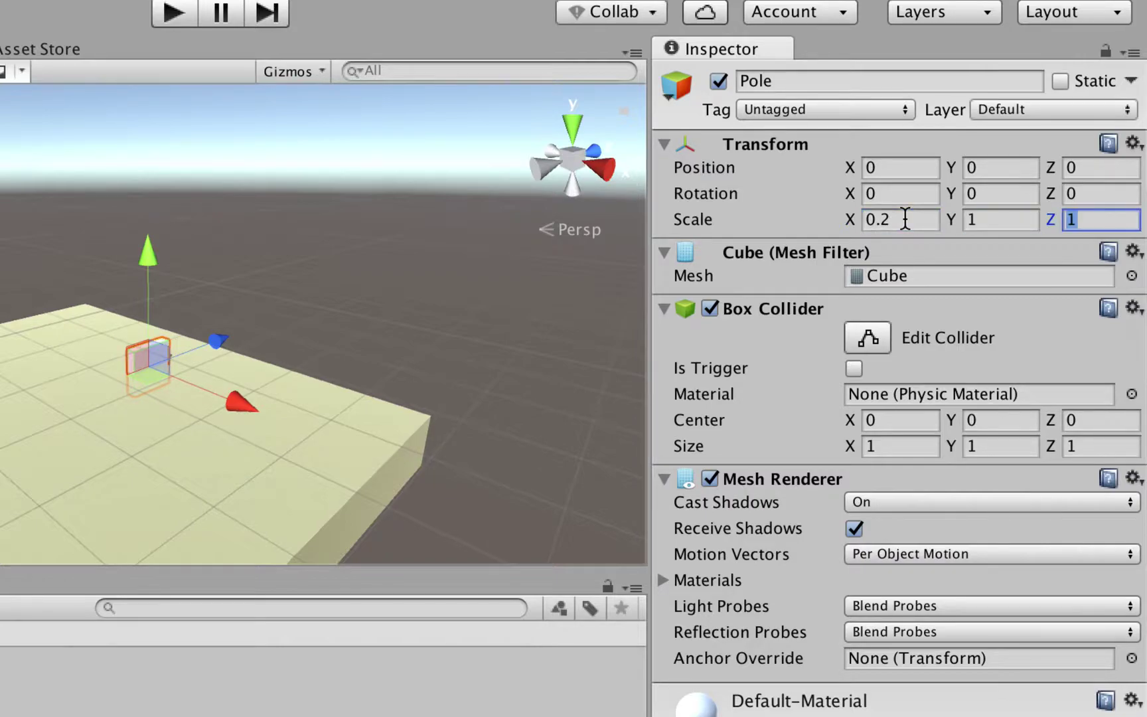
pyautogui.write('0.2')
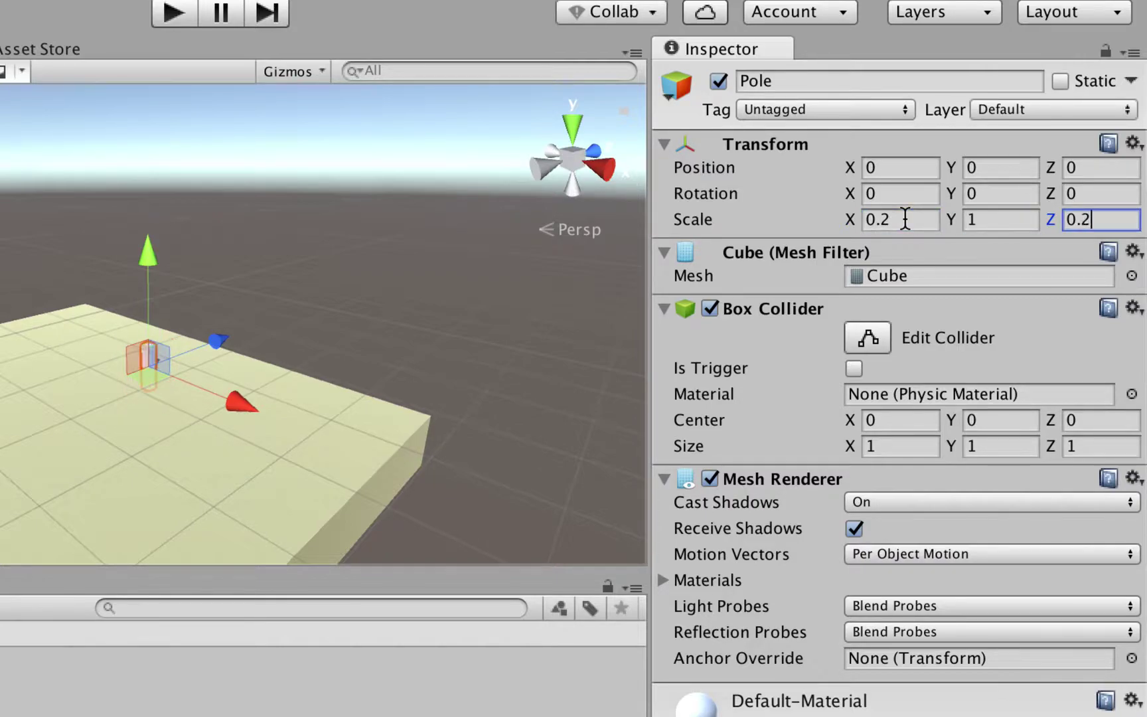
pyautogui.click(995, 227)
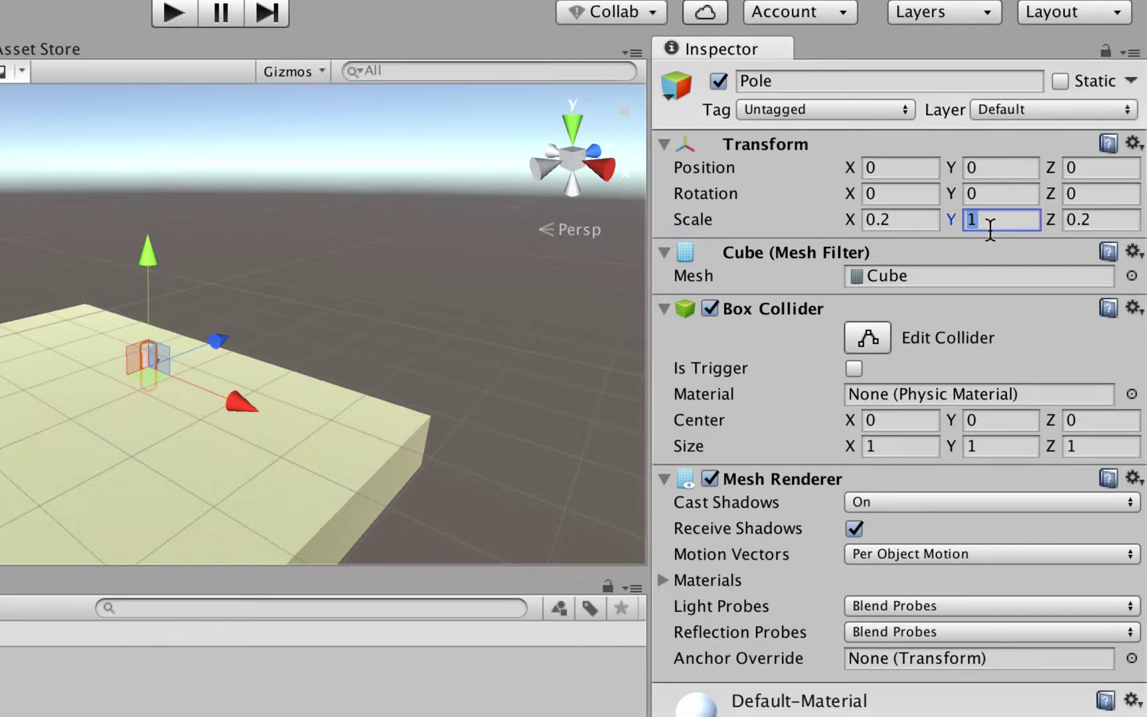
pyautogui.write('5')
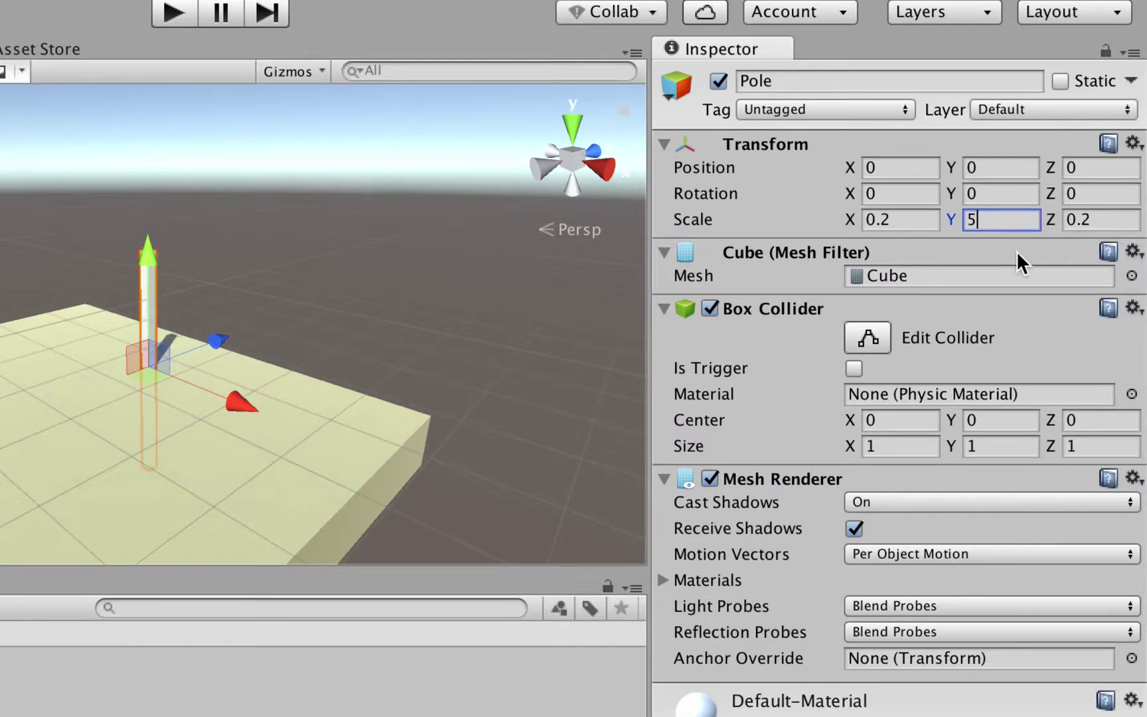
# Step: Raise the Pole to Y position 2.5 so it stands on the floor
pyautogui.click(998, 169)
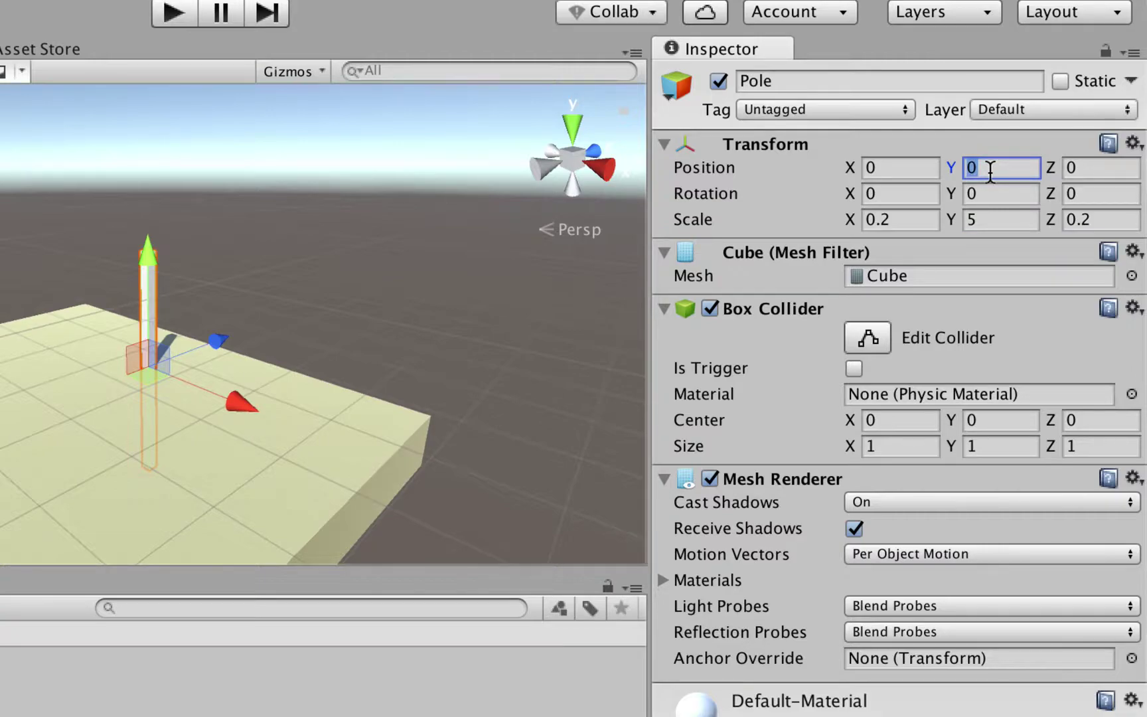
pyautogui.write('2.5')
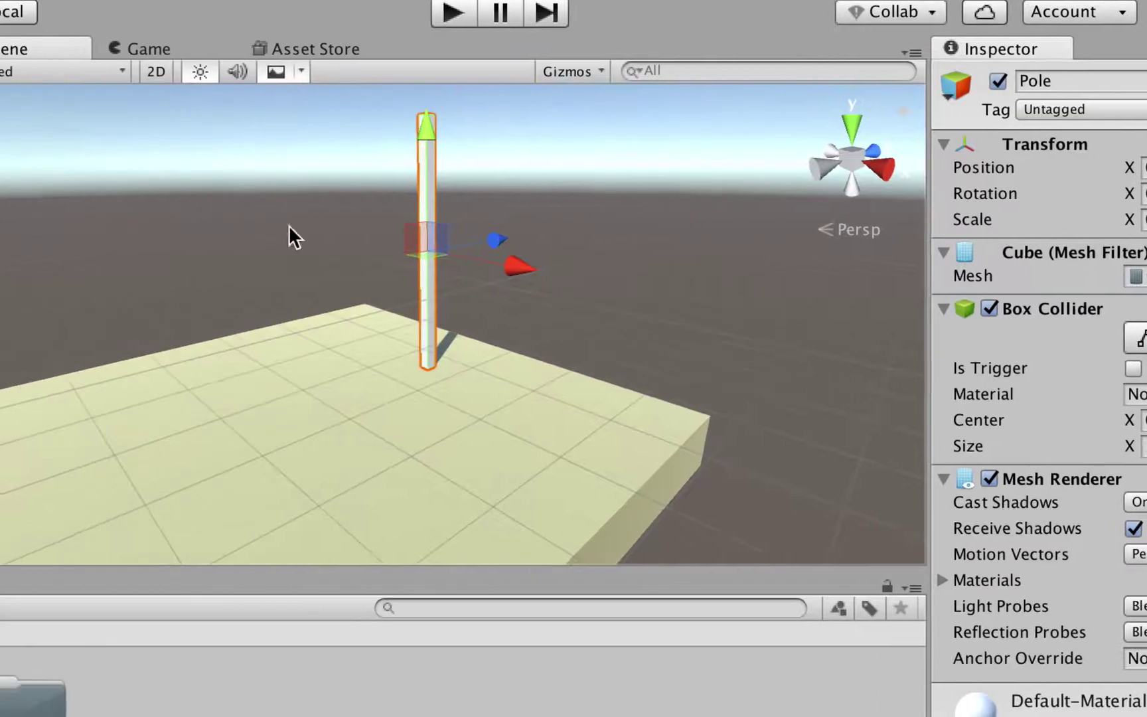
pyautogui.keyDown('alt'); pyautogui.moveTo(10, 235); pyautogui.dragTo(163, 257); pyautogui.keyUp('alt')
pyautogui.keyDown('alt'); pyautogui.moveTo(547, 283); pyautogui.dragTo(564, 268); pyautogui.keyUp('alt')
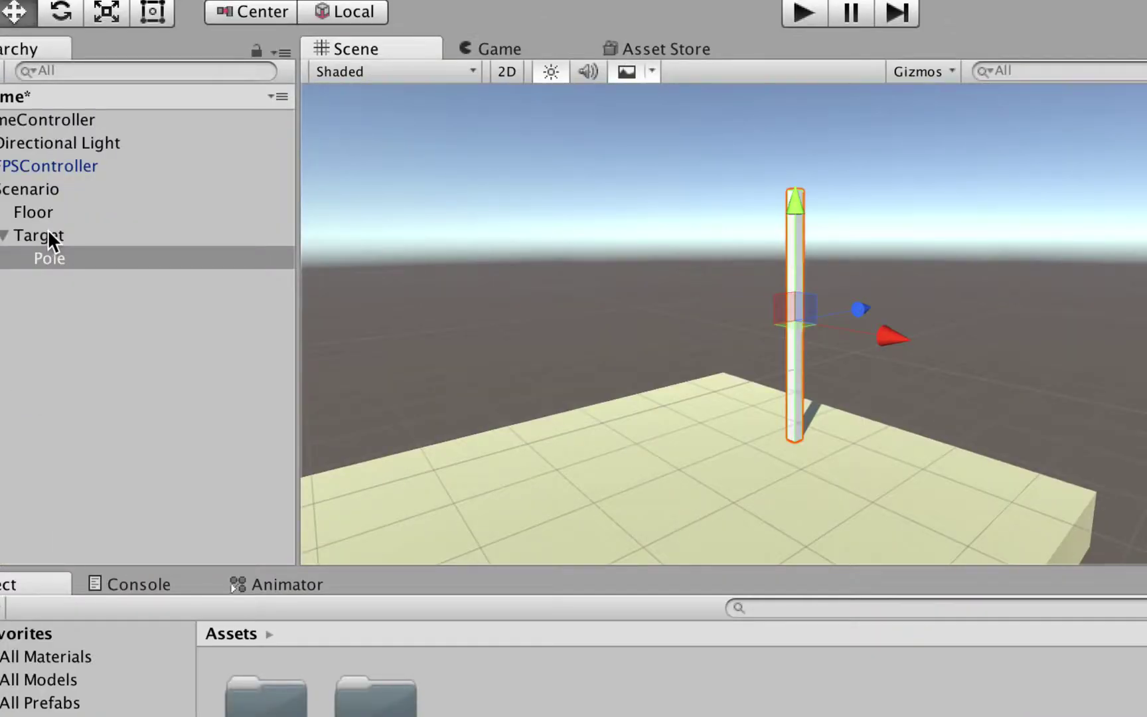
pyautogui.click(48, 235)
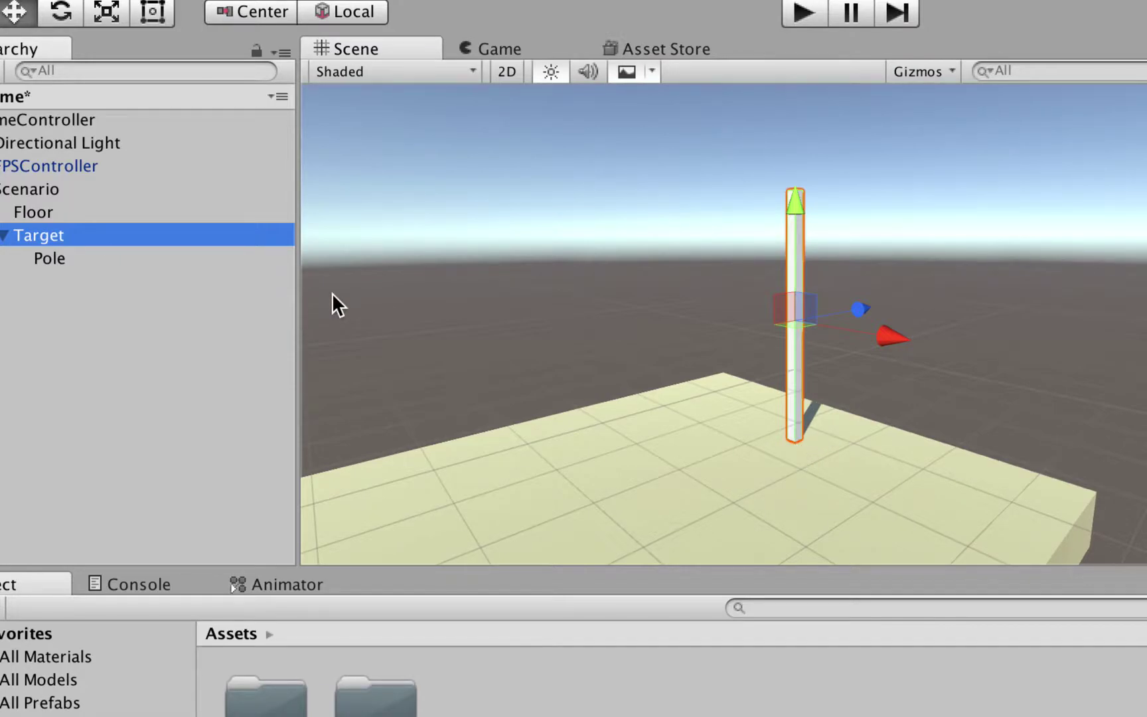
pyautogui.click(246, 260)
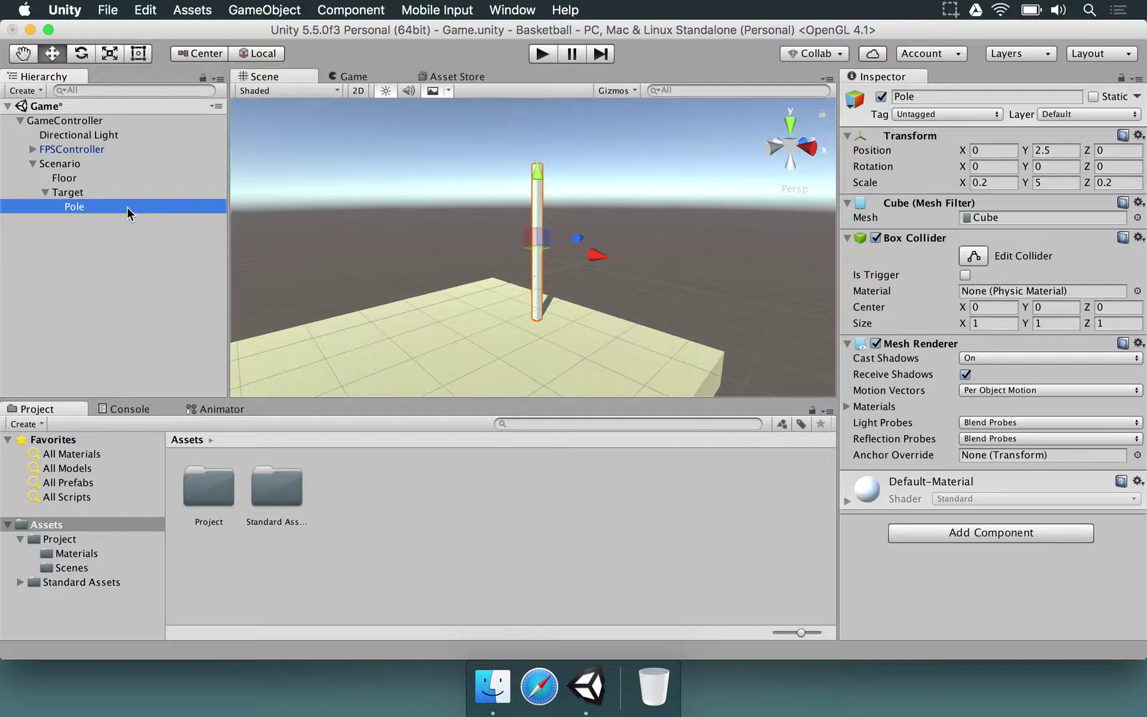
# Step: Add another cube under Target at Y position 5
pyautogui.click(66, 193)
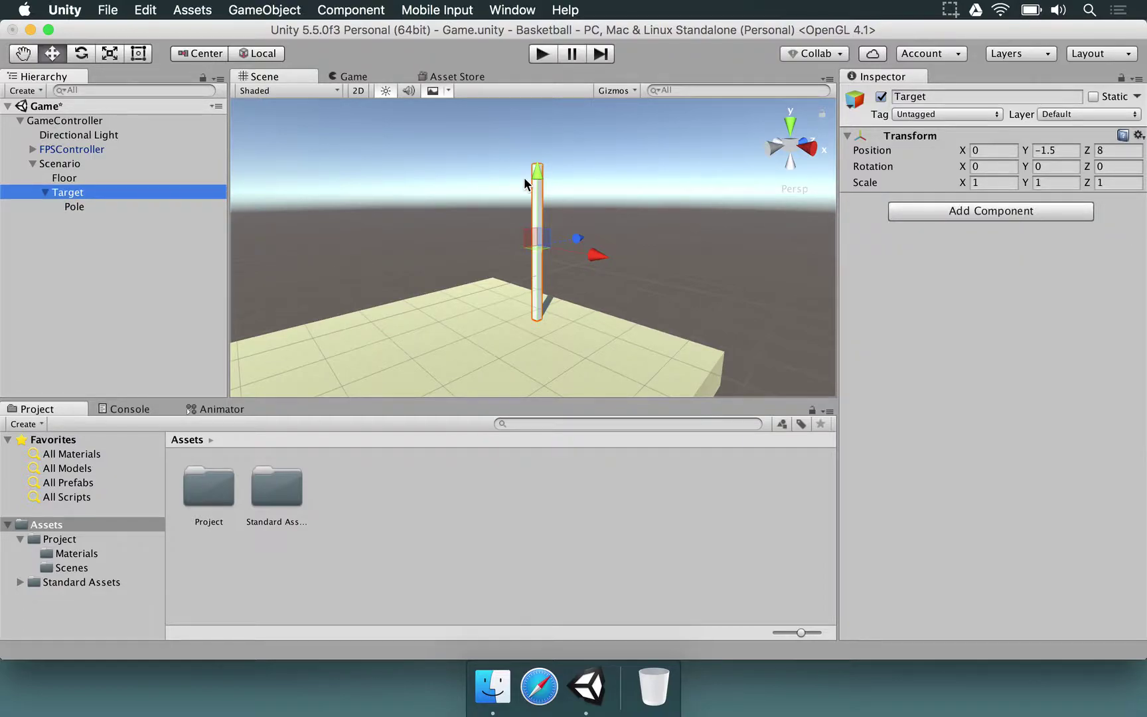
pyautogui.rightClick(64, 194)
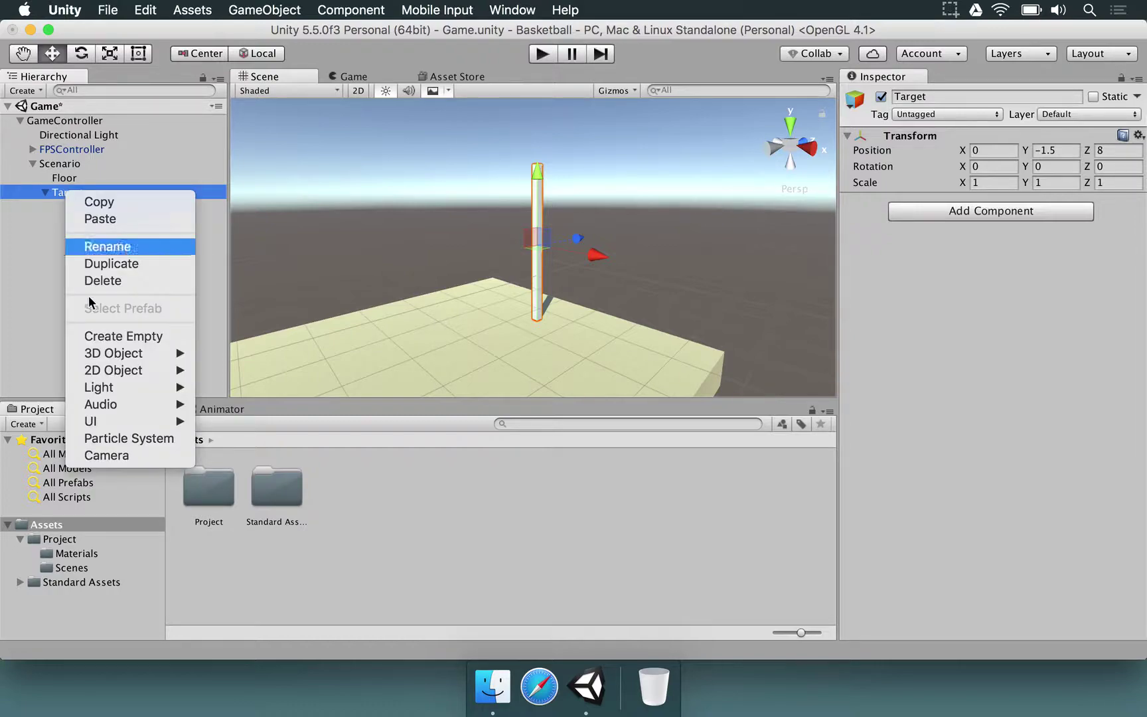
pyautogui.moveTo(114, 354)
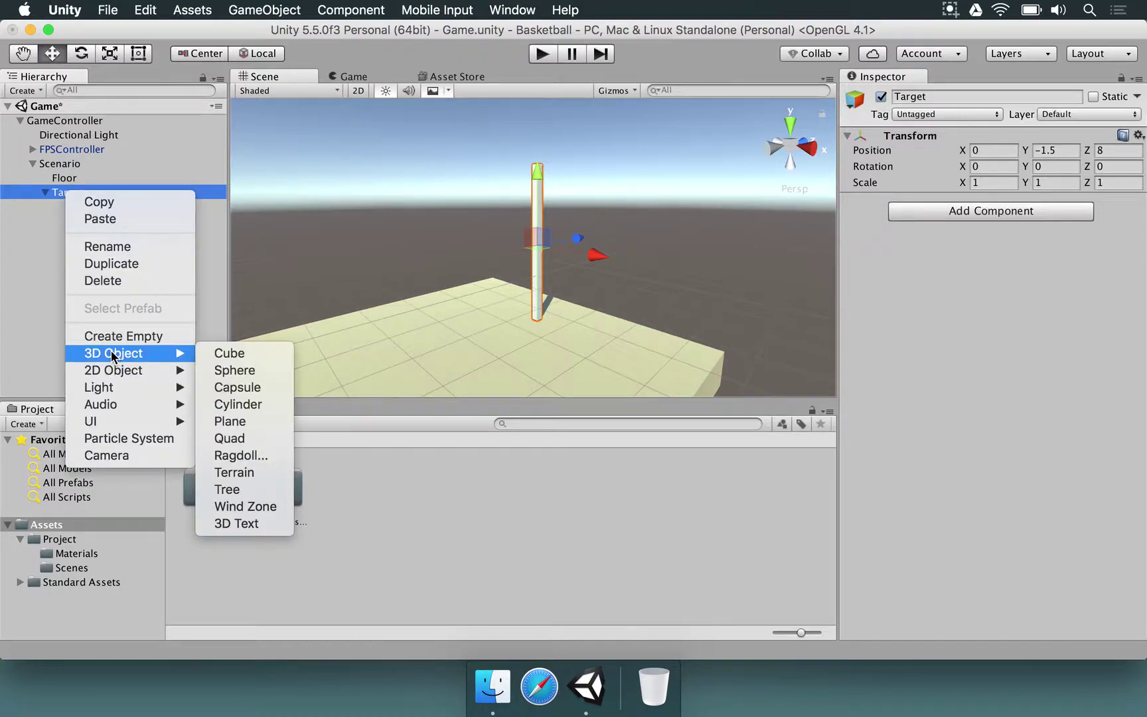
pyautogui.click(230, 354)
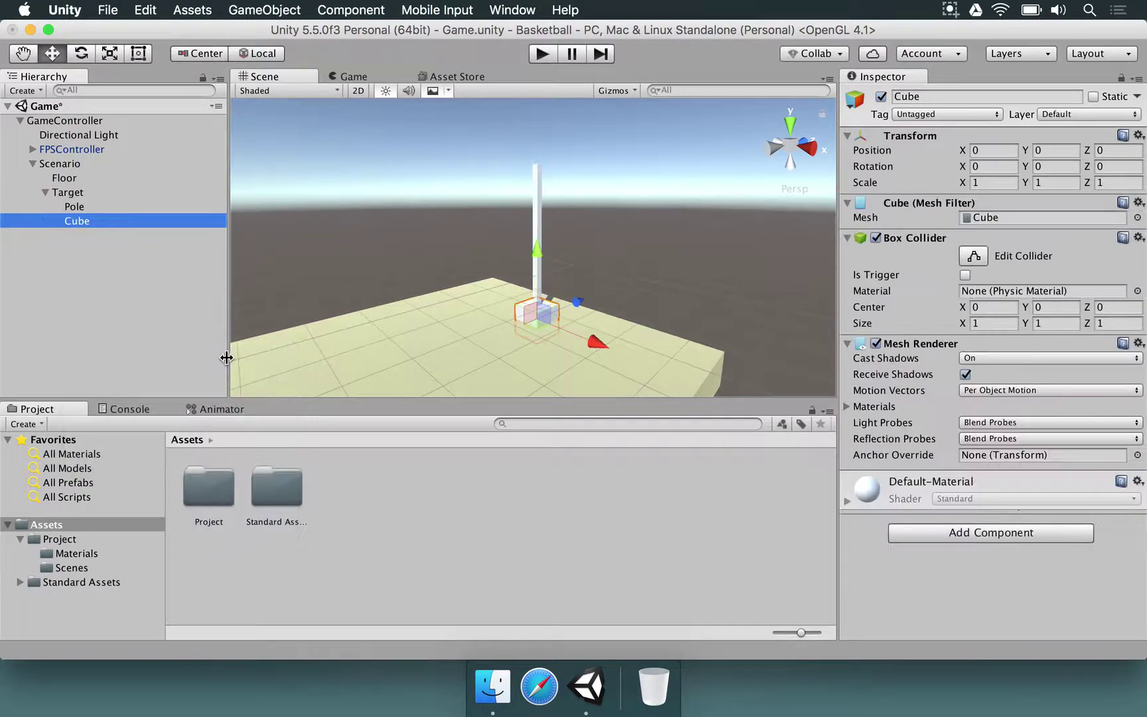
pyautogui.click(1047, 151)
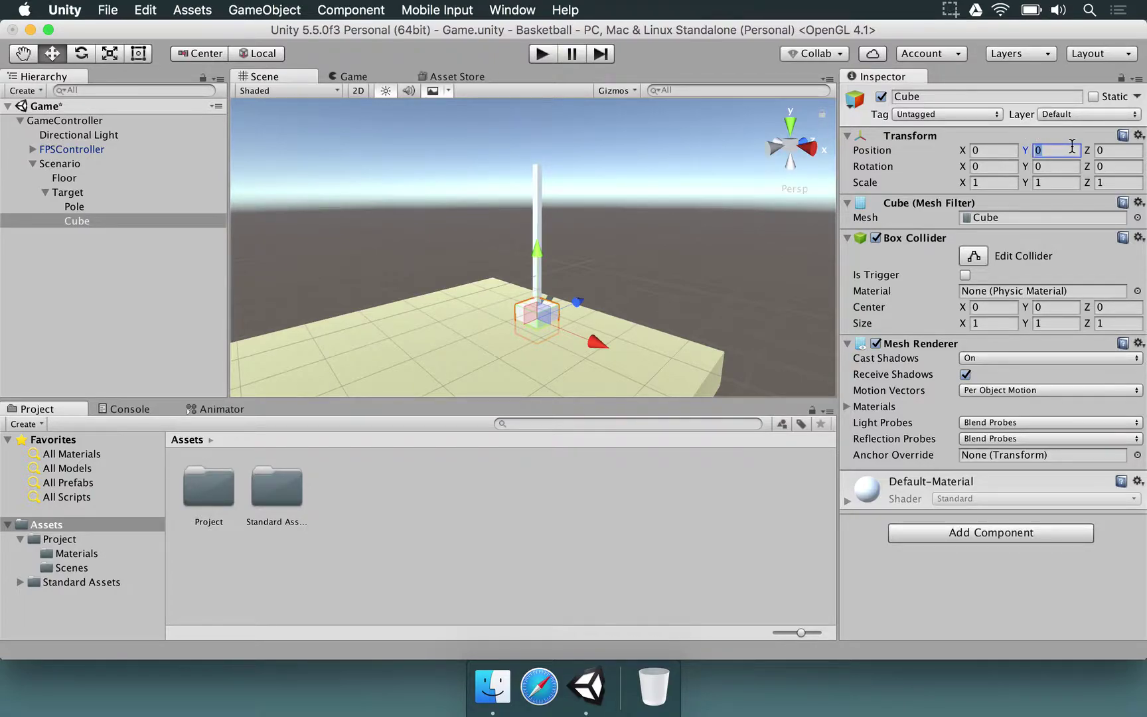
pyautogui.write('2')
pyautogui.press('BackSpace')
pyautogui.write('5')
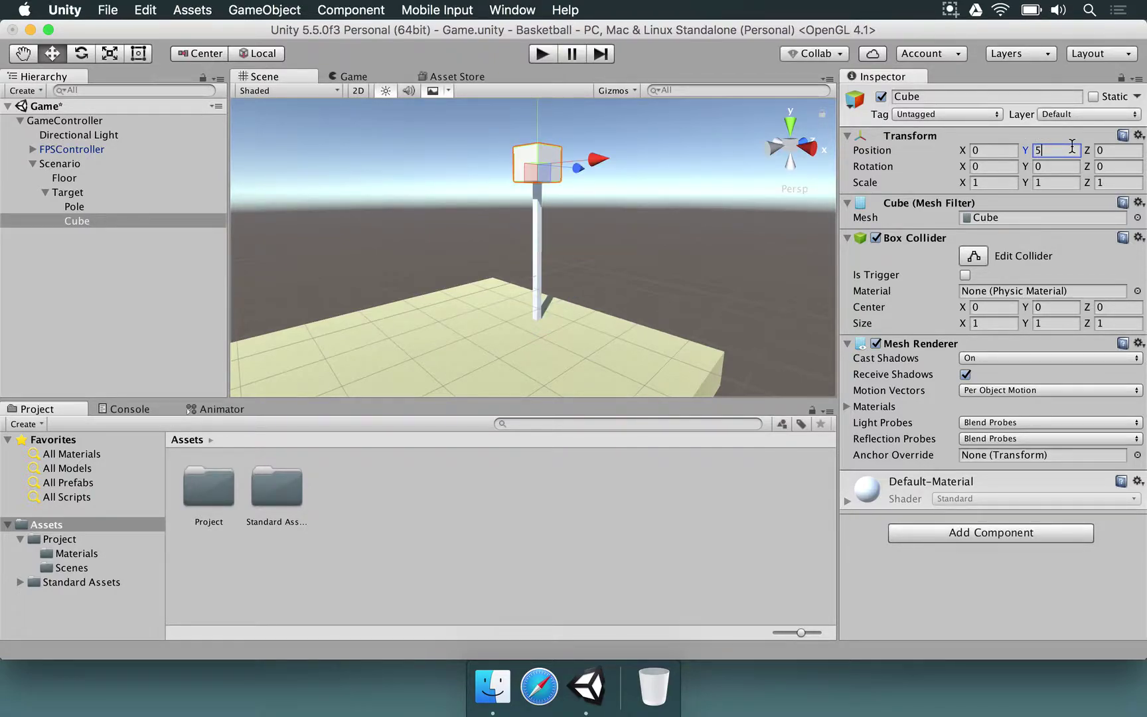
pyautogui.press('Return')
pyautogui.press('f')
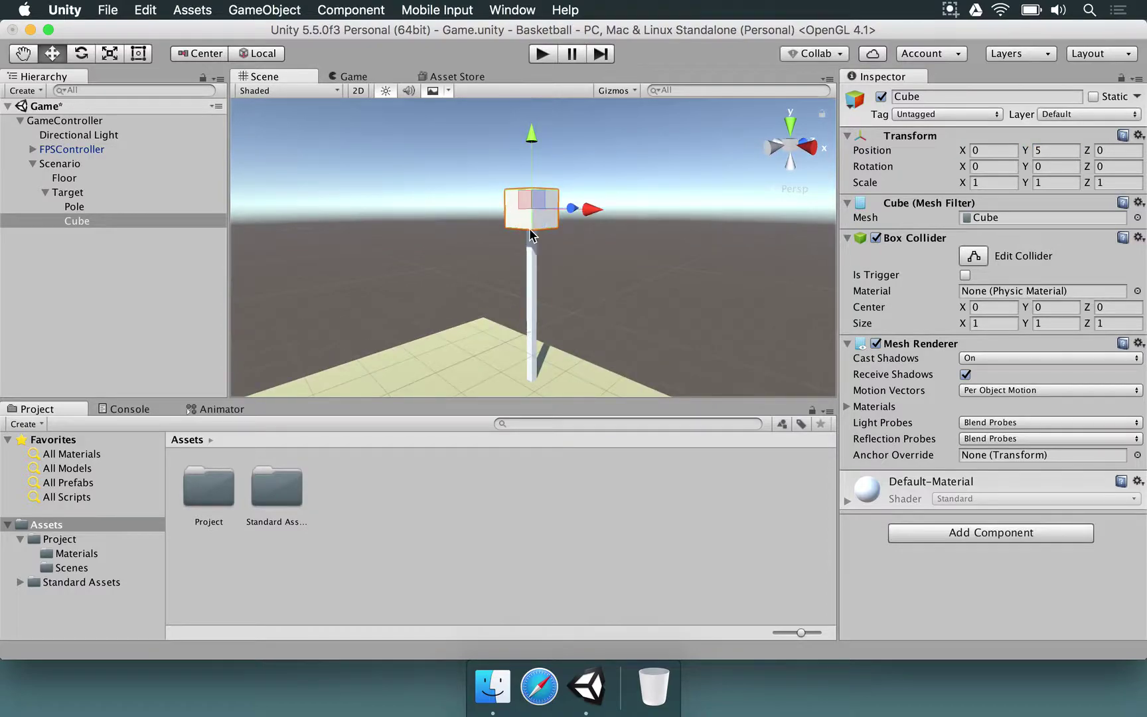
# Step: Scale the new cube to 3, 2, 0.3 as a thin board
pyautogui.click(989, 183)
pyautogui.write('2')
pyautogui.press('Tab')
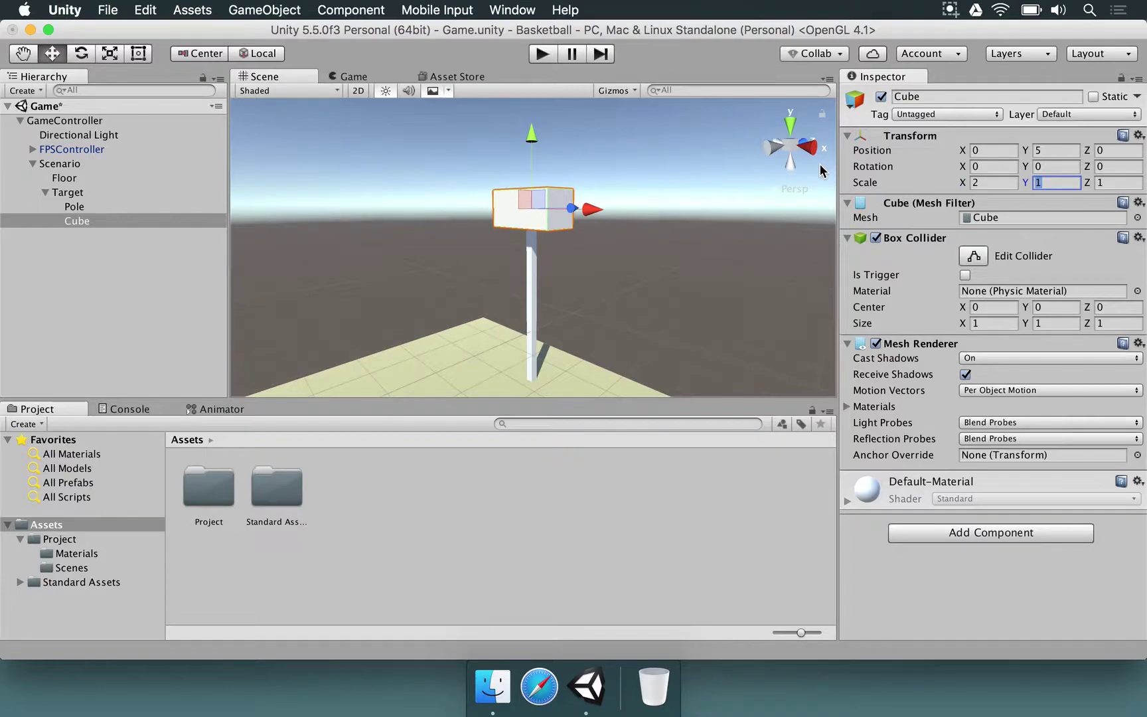
pyautogui.write('2')
pyautogui.click(1115, 182)
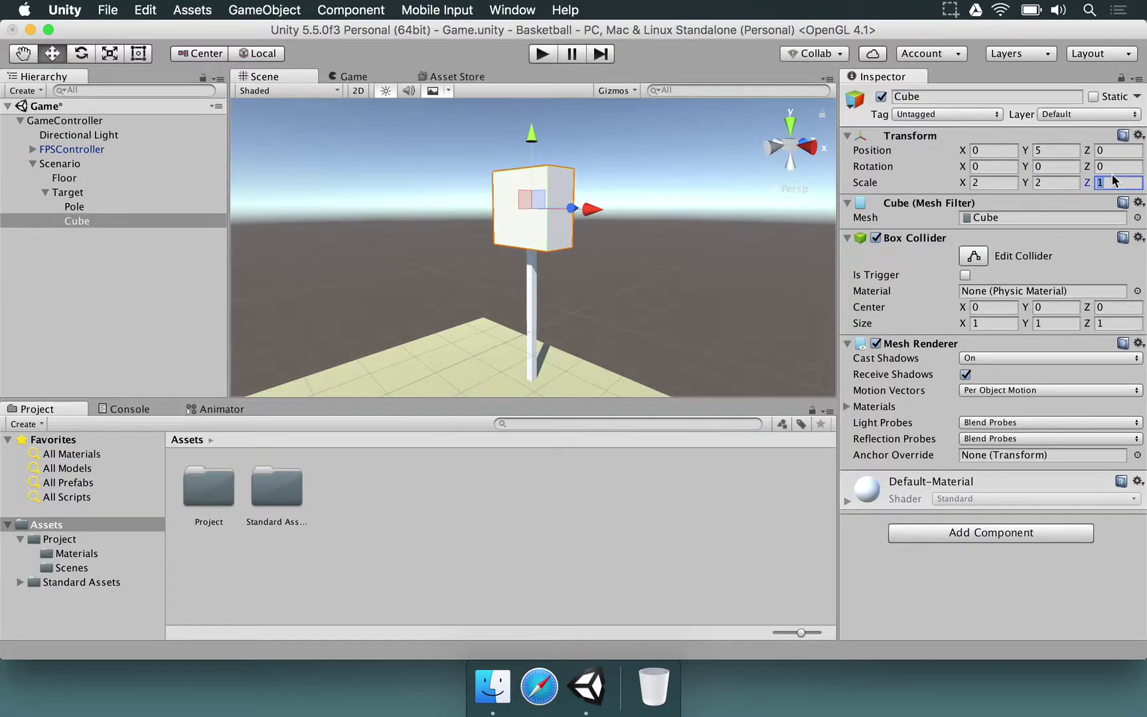
pyautogui.write('0.3')
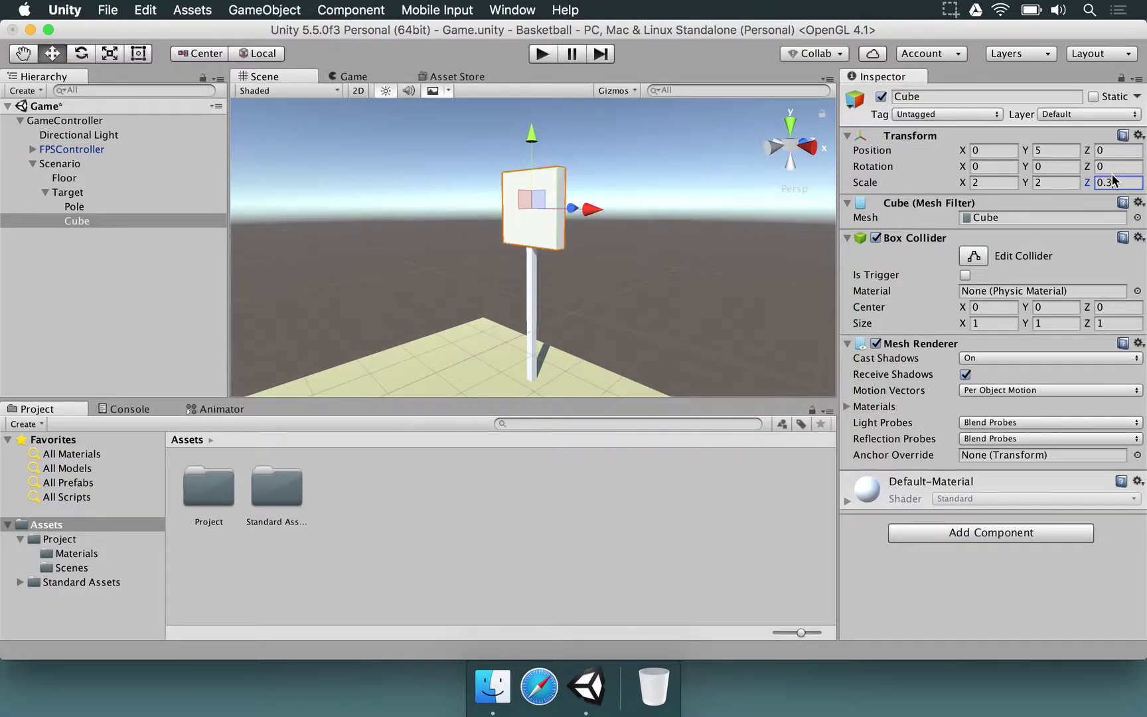
pyautogui.scroll(8, 512, 319)
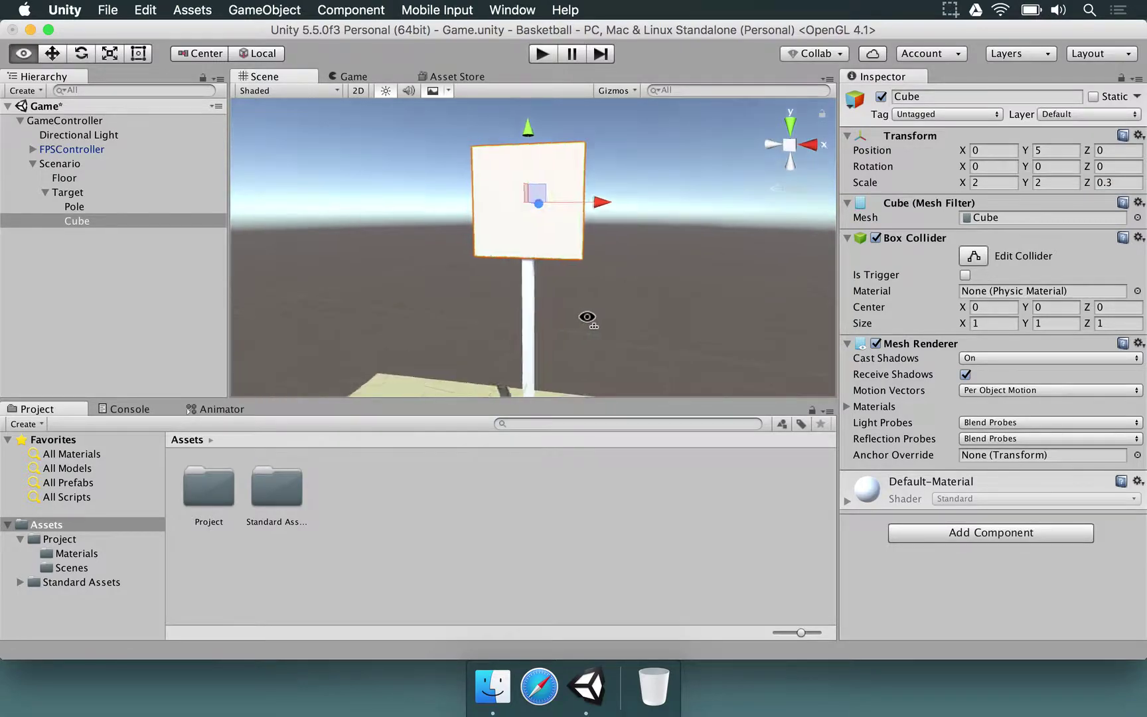
pyautogui.click(994, 183)
pyautogui.press('Return')
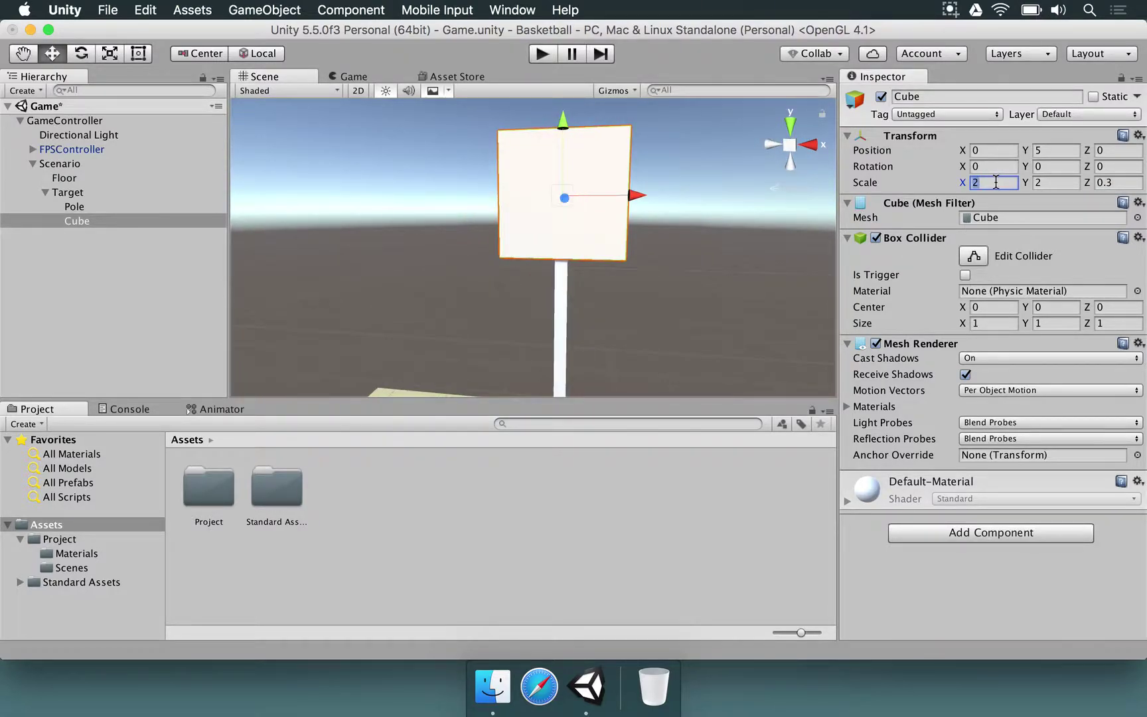
pyautogui.write('3')
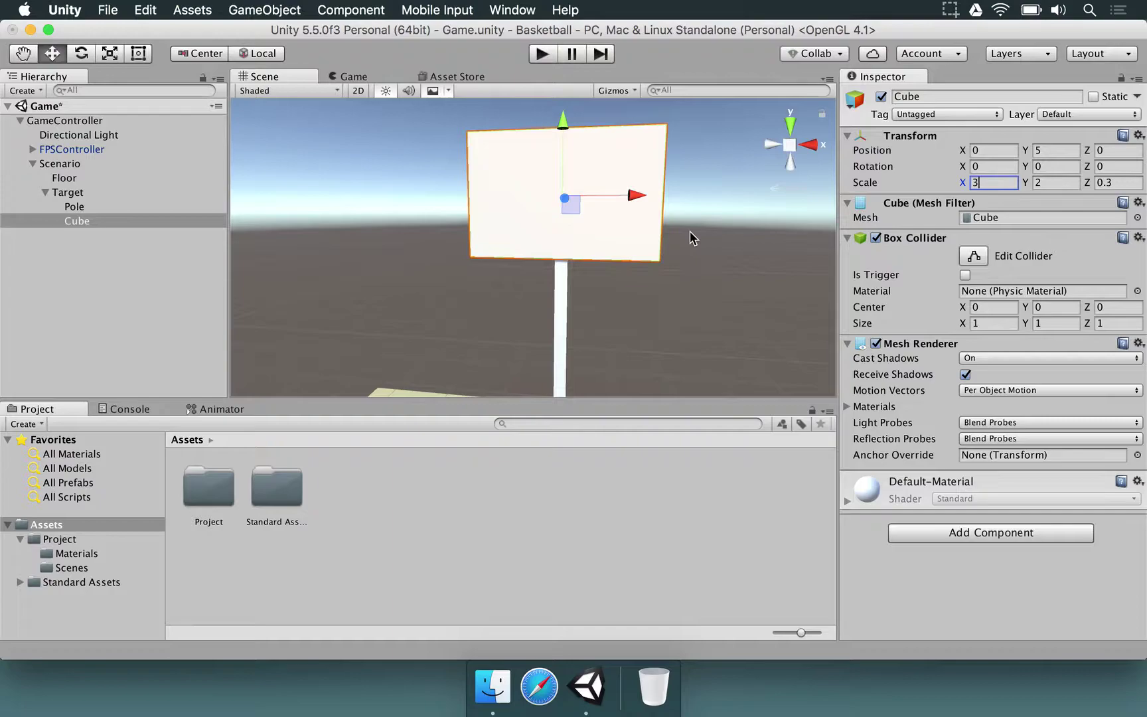
pyautogui.keyDown('alt'); pyautogui.moveTo(527, 254); pyautogui.dragTo(484, 220); pyautogui.keyUp('alt')
# Step: Rename the cube to Board
pyautogui.scroll(5, 483, 219)
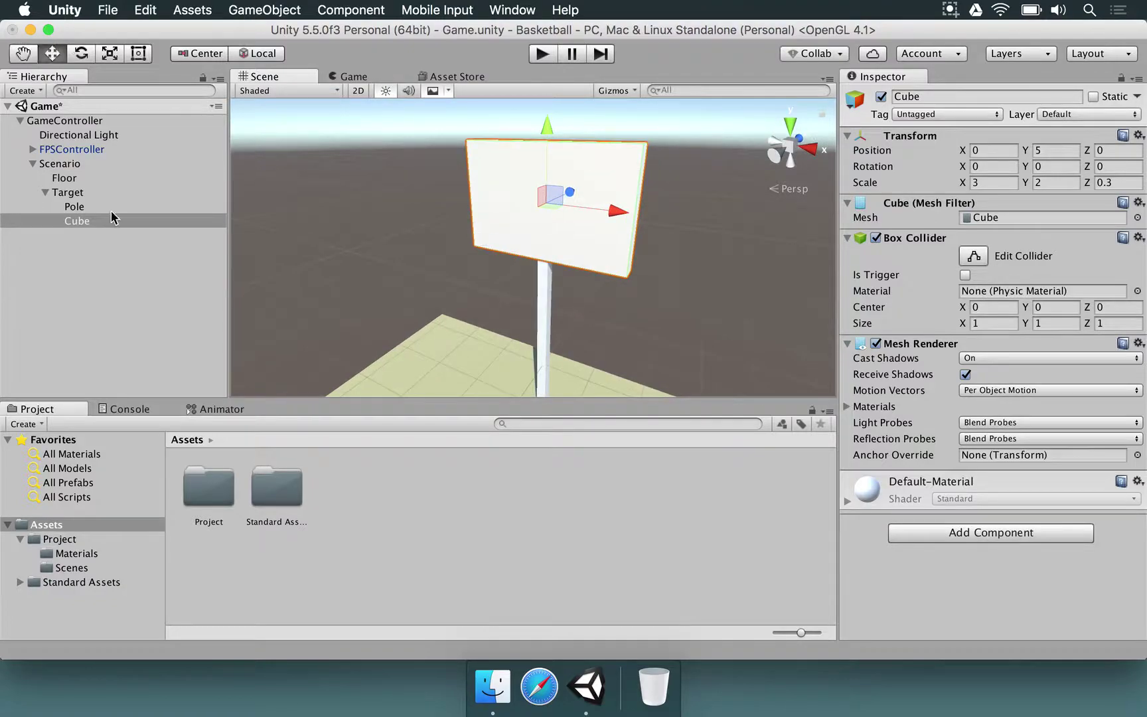
pyautogui.click(89, 221)
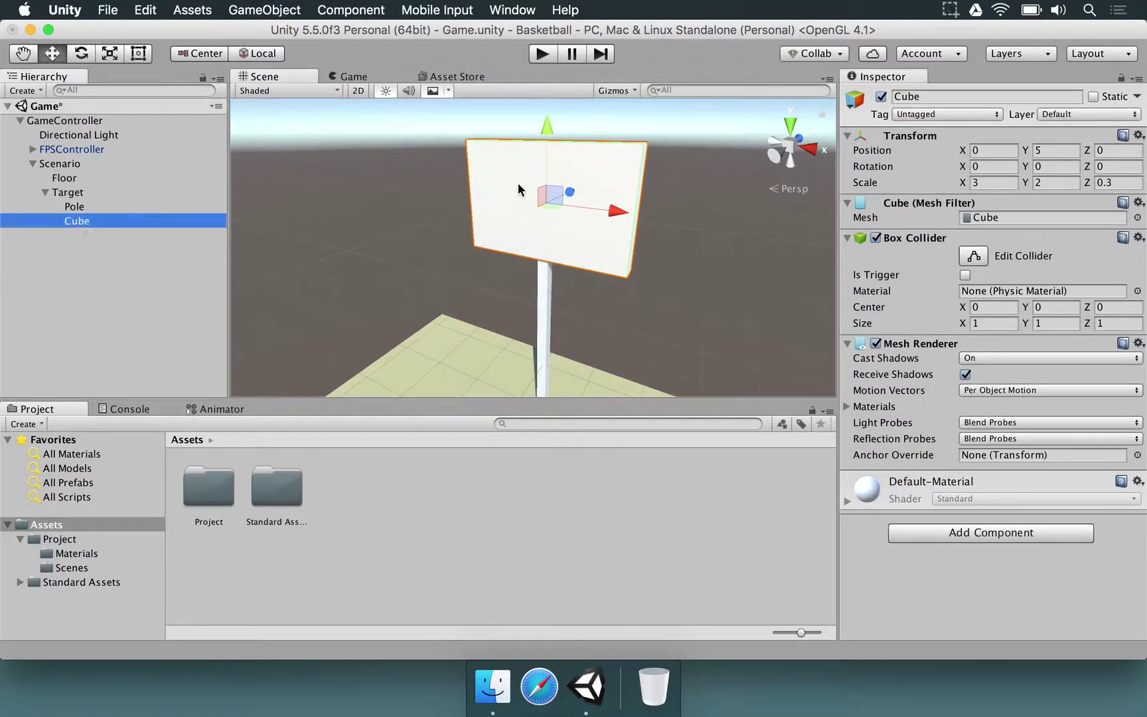
pyautogui.click(978, 97)
pyautogui.write('Board')
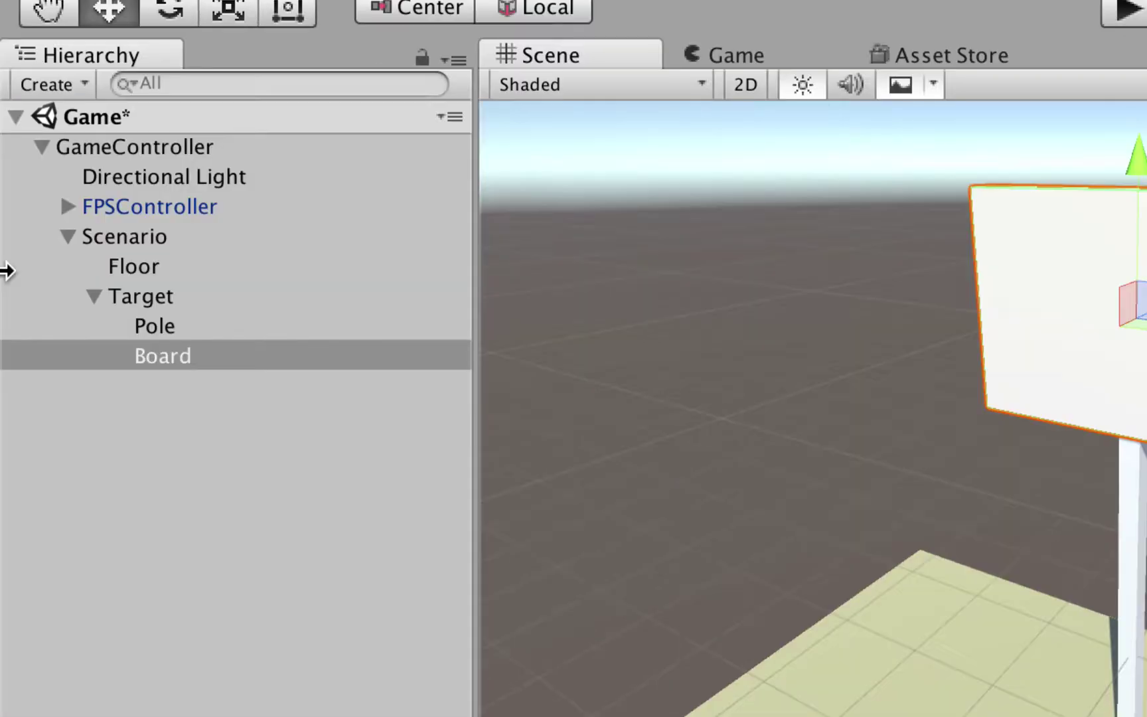
pyautogui.click(126, 294)
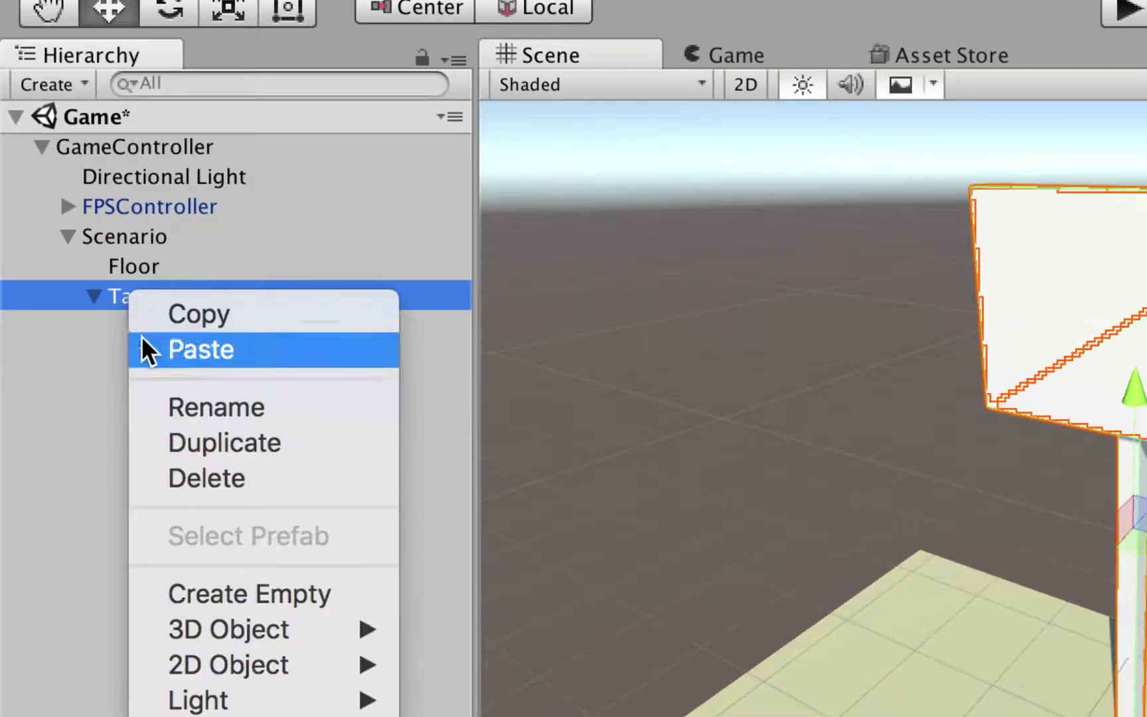
# Step: Add an empty object named Hoop inside Target
pyautogui.click(218, 591)
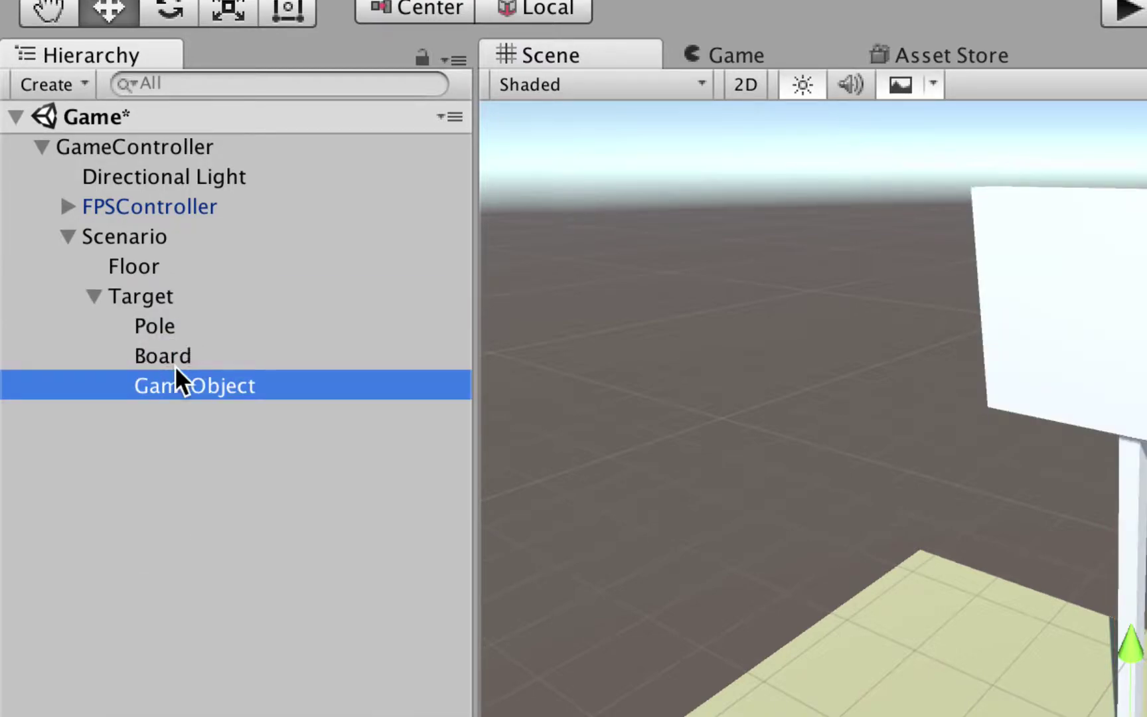
pyautogui.click(166, 384)
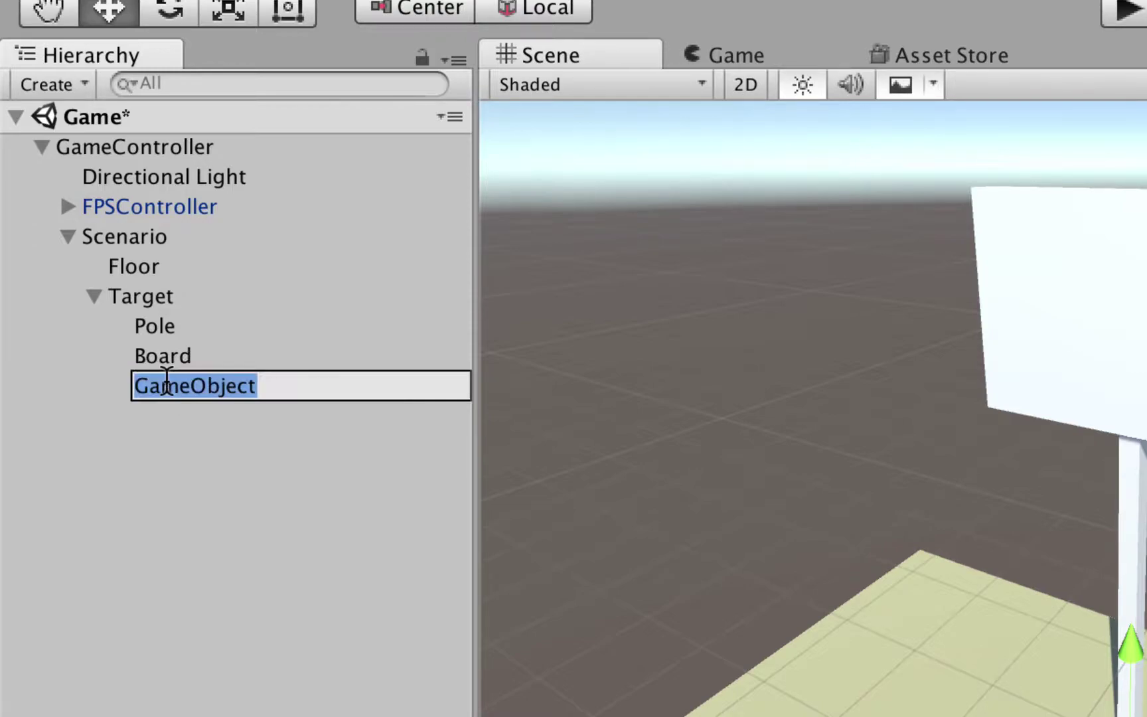
pyautogui.write('Hoop')
pyautogui.press('Return')
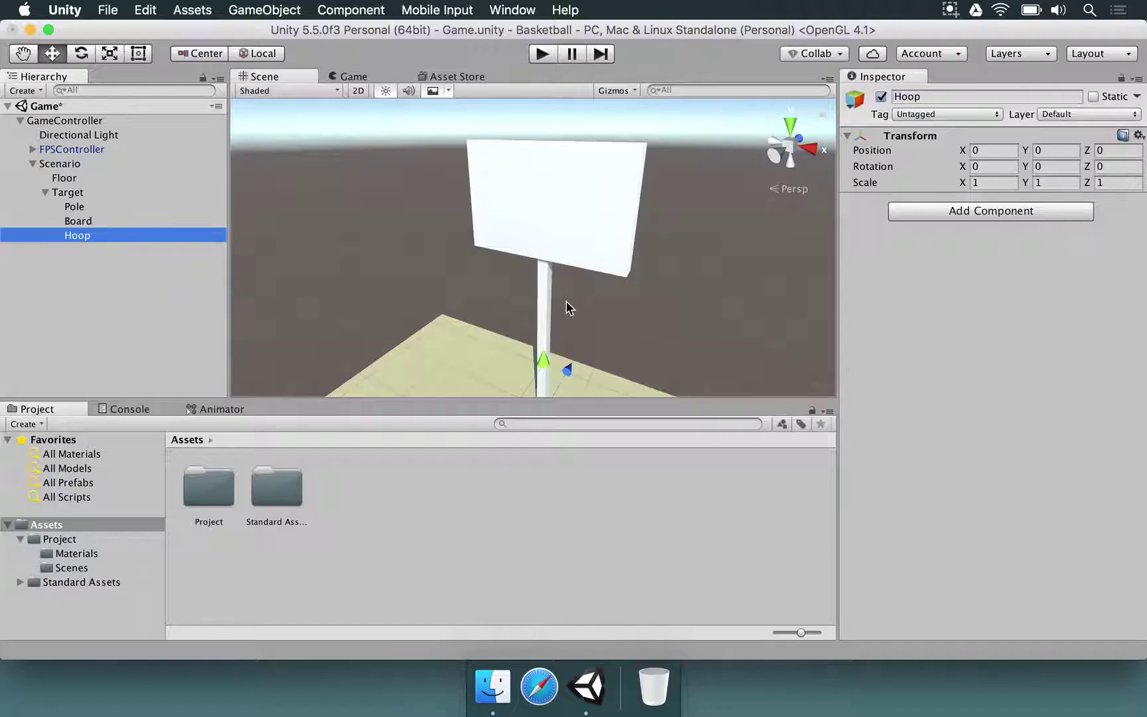
# Step: Set Hoop's Y position to 4.25, just below the board's center
pyautogui.click(1045, 152)
pyautogui.write('5')
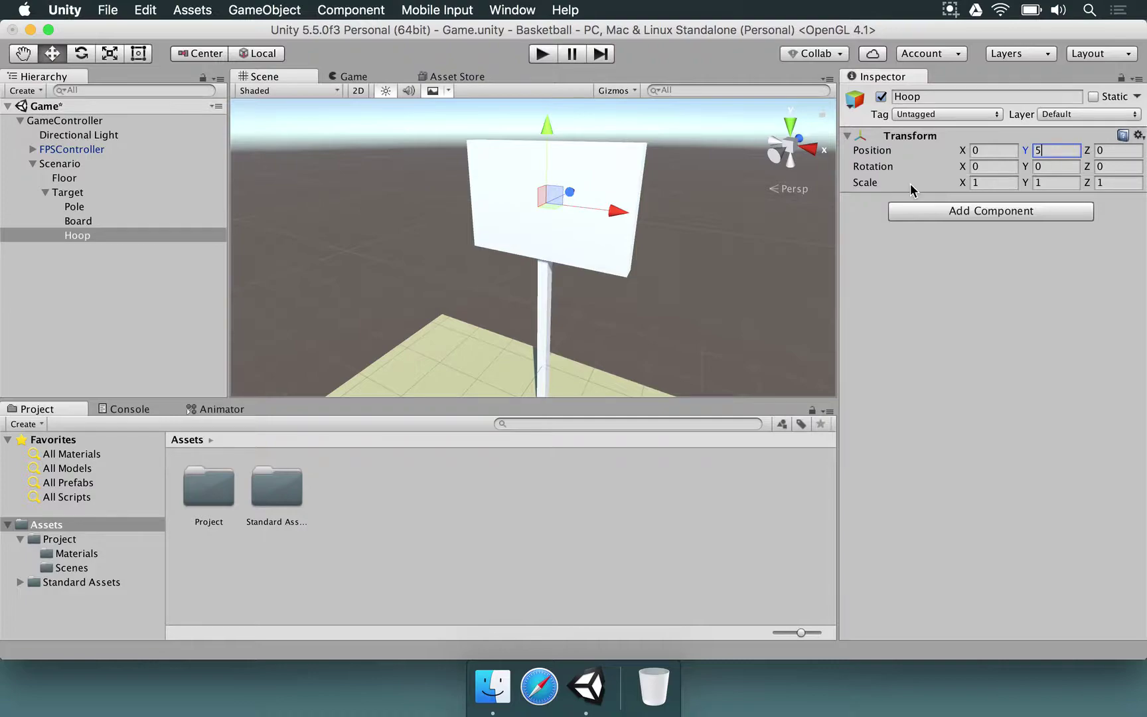
pyautogui.keyDown('alt'); pyautogui.moveTo(504, 93); pyautogui.dragTo(494, 169); pyautogui.keyUp('alt')
pyautogui.moveTo(504, 214); pyautogui.dragTo(524, 246)
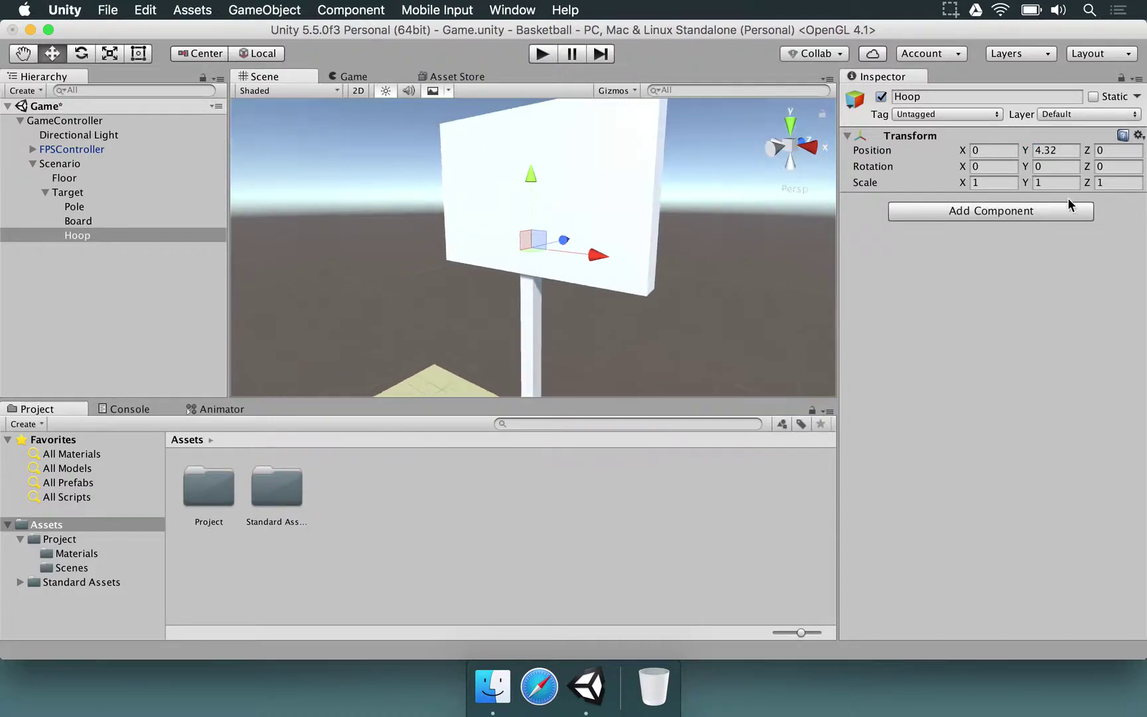
pyautogui.click(1066, 152)
pyautogui.write('4.25')
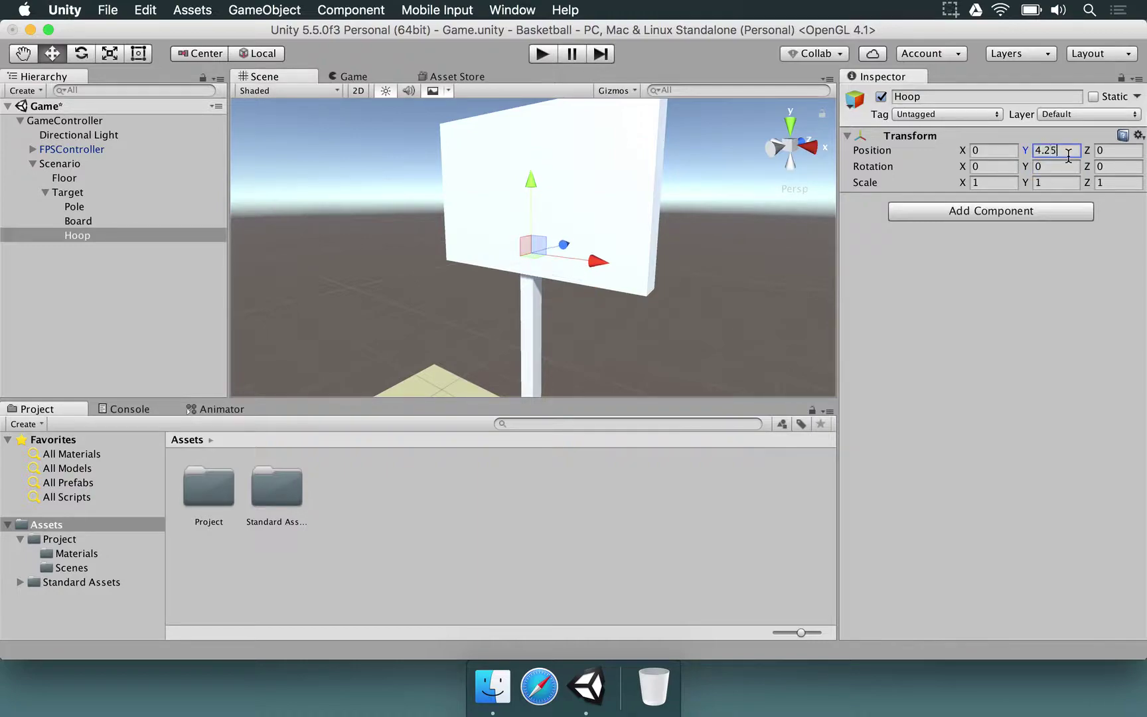
pyautogui.click(81, 236)
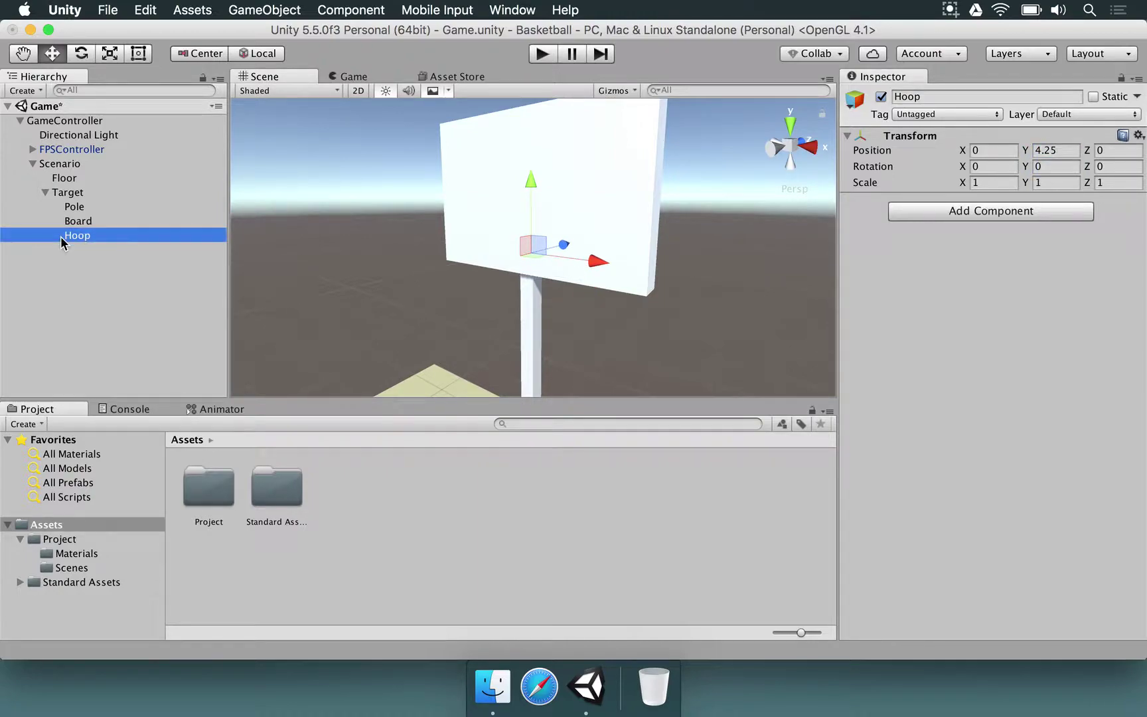
# Step: Add a cube as a child of Hoop
pyautogui.rightClick(69, 238)
pyautogui.moveTo(141, 398)
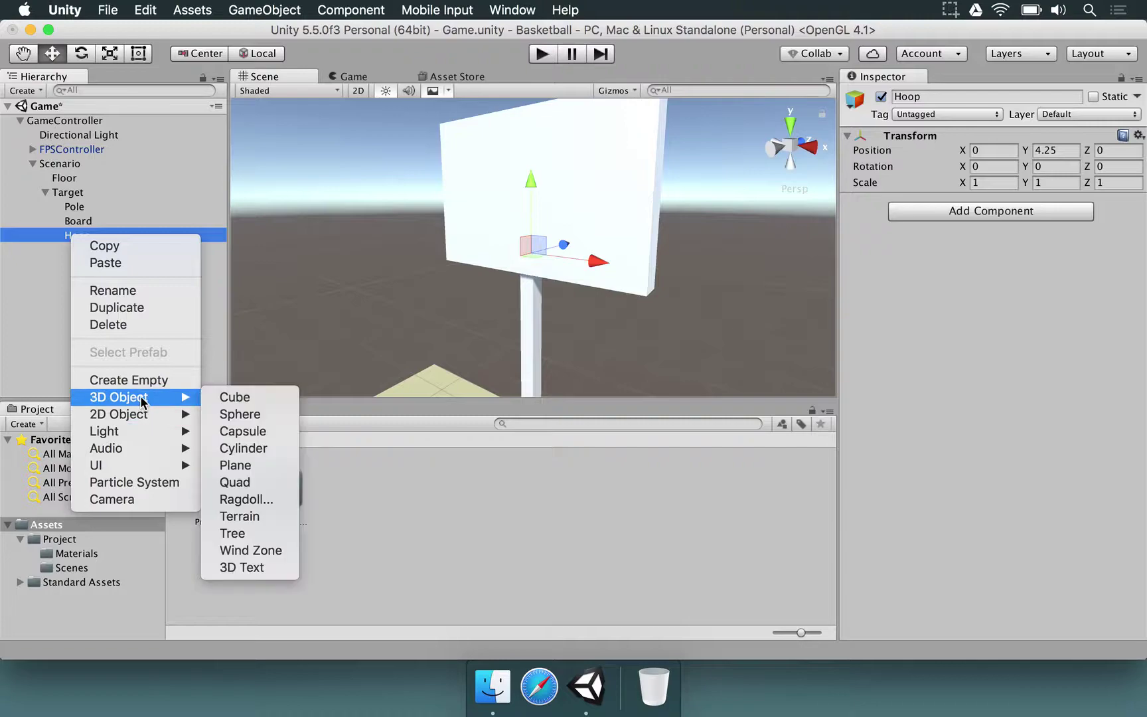
pyautogui.click(229, 398)
pyautogui.keyDown('alt'); pyautogui.moveTo(424, 310); pyautogui.dragTo(443, 341); pyautogui.keyUp('alt')
# Step: Scale the cube to 0.2, 0.2, 1, forming a thin bar off the board
pyautogui.click(1003, 182)
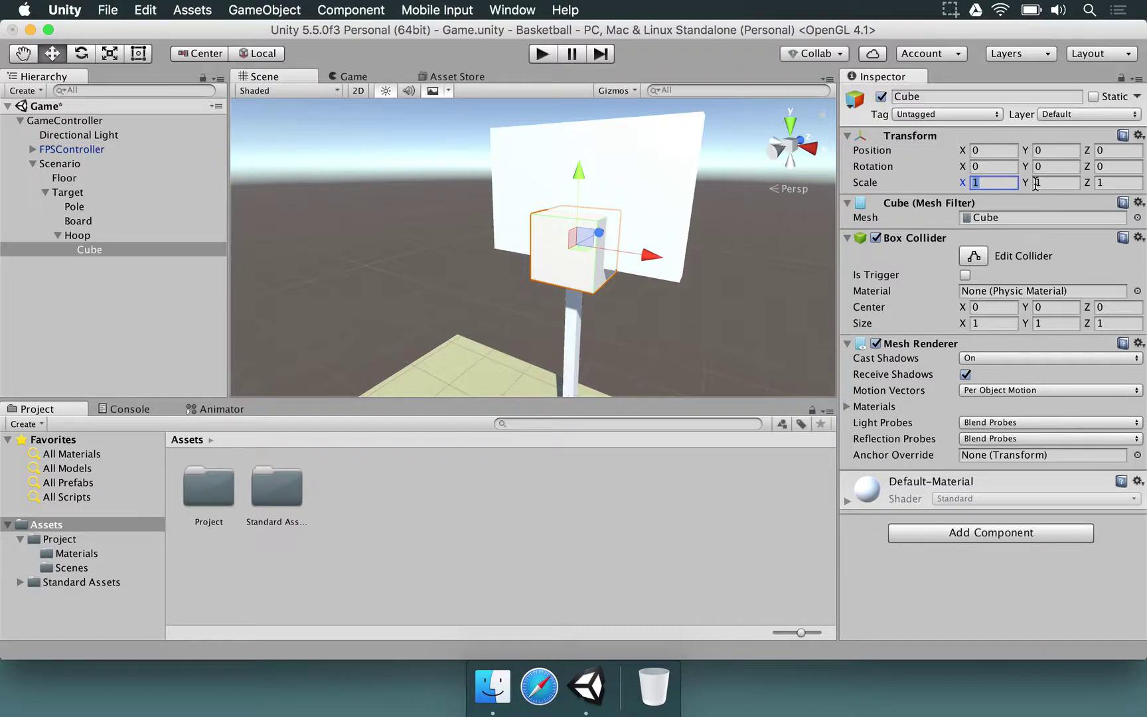
pyautogui.write('0.2')
pyautogui.click(1035, 182)
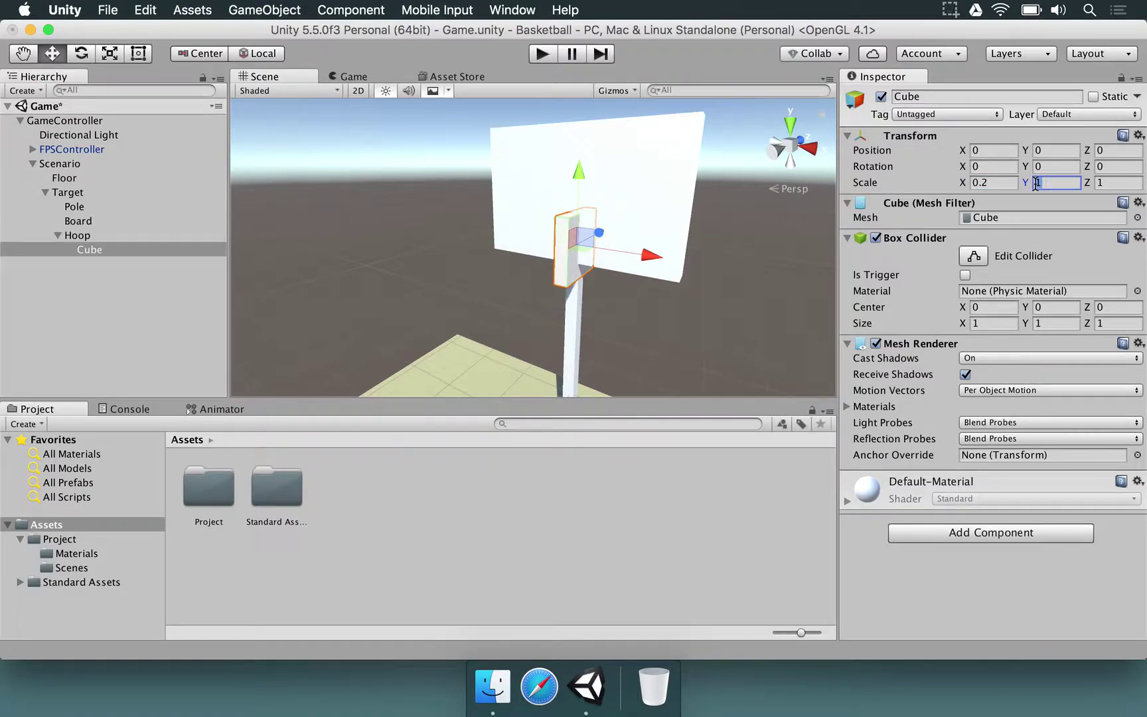
pyautogui.write('0.2')
pyautogui.press('Return')
pyautogui.keyDown('alt'); pyautogui.moveTo(671, 318); pyautogui.dragTo(408, 346); pyautogui.keyUp('alt')
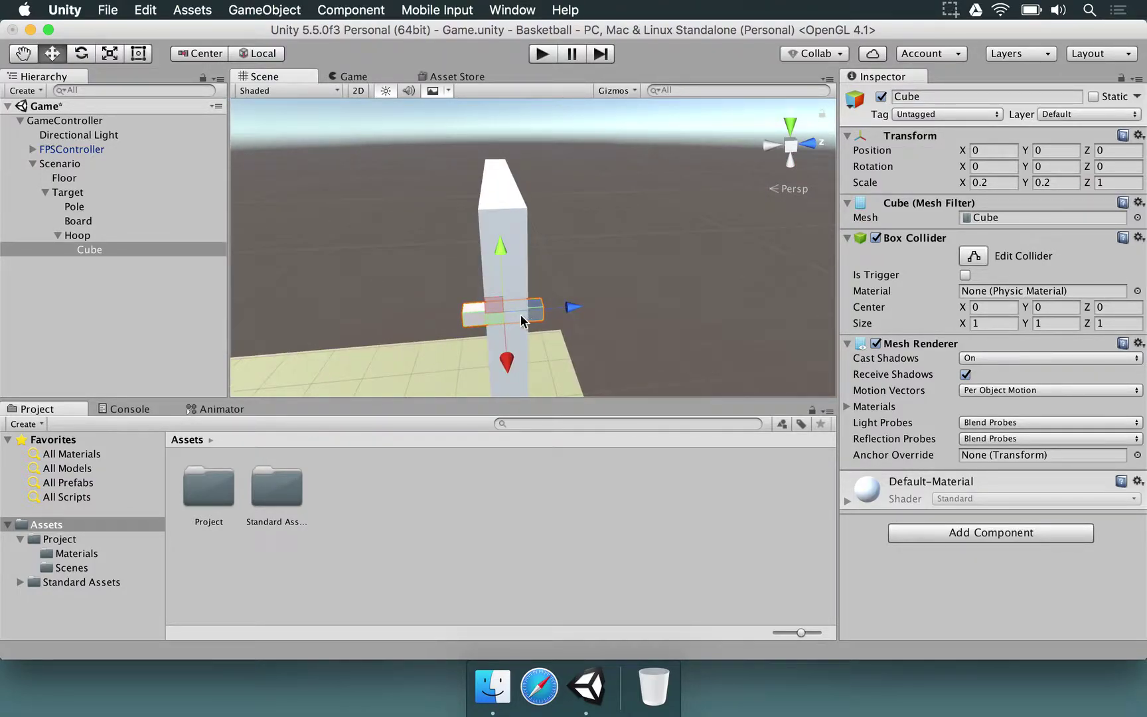
pyautogui.keyDown('alt'); pyautogui.moveTo(524, 313); pyautogui.dragTo(696, 335); pyautogui.keyUp('alt')
# Step: Add a second cube, Cube (1), as a child of the Hoop object
pyautogui.rightClick(74, 248)
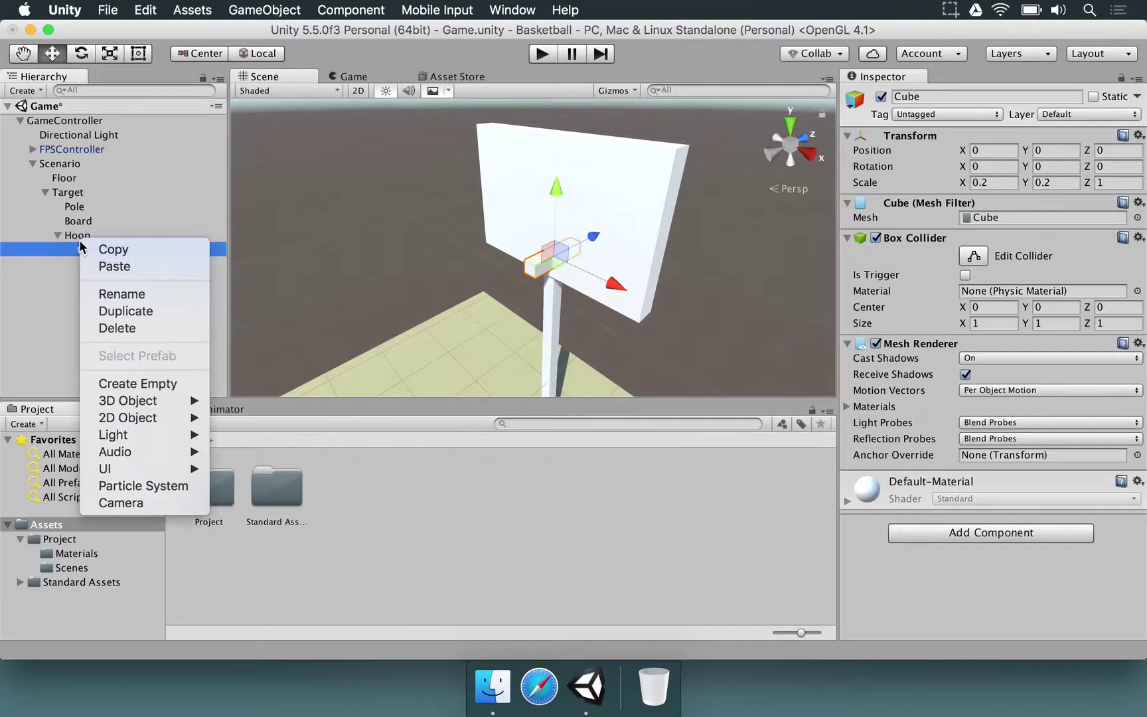
pyautogui.click(75, 236)
pyautogui.rightClick(75, 236)
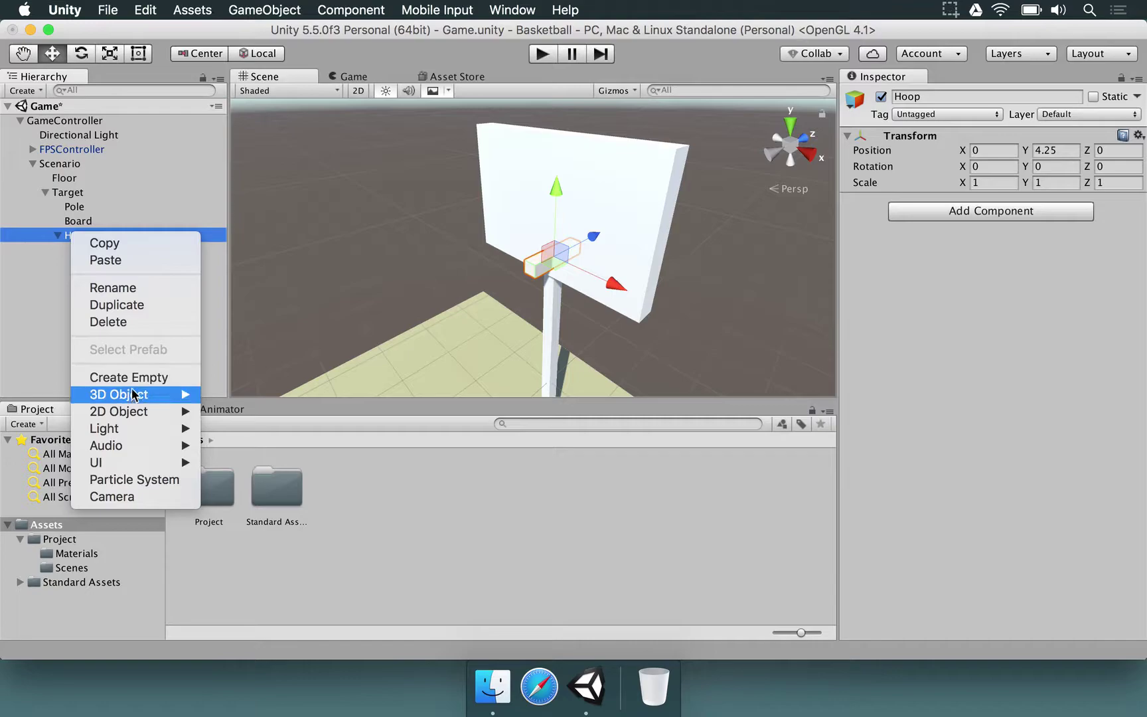
pyautogui.moveTo(146, 394)
pyautogui.click(254, 395)
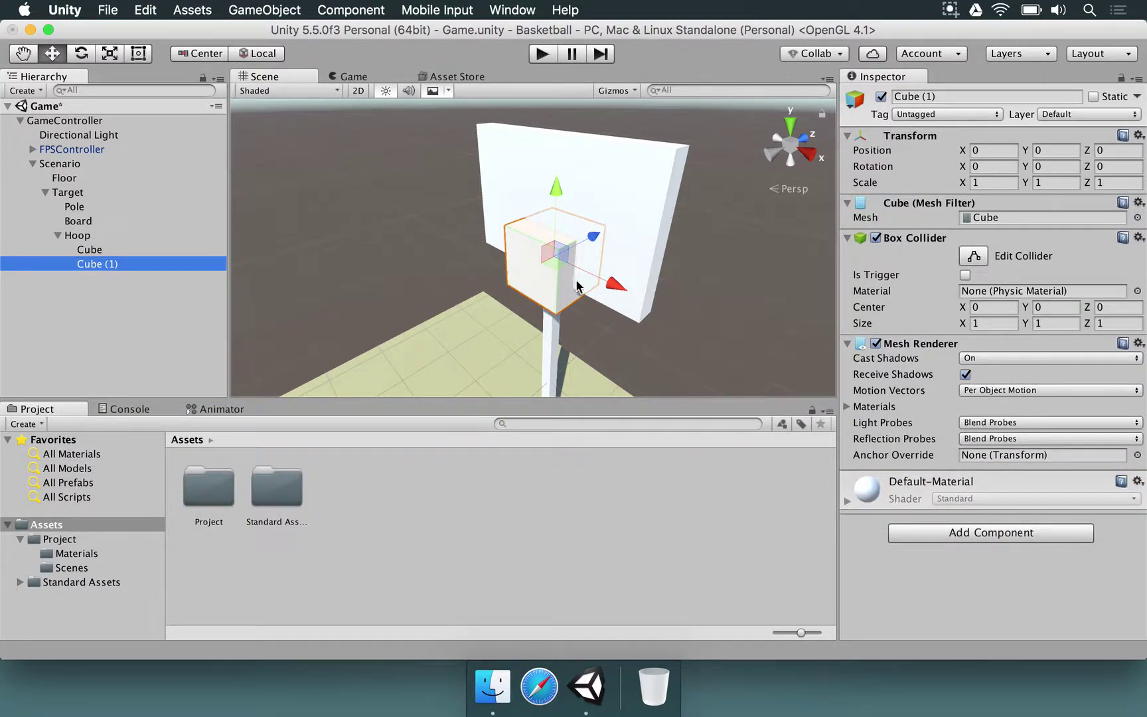
# Step: Make Cube (1) 0.2 wide and 0.2 high
pyautogui.click(990, 182)
pyautogui.write('0.2')
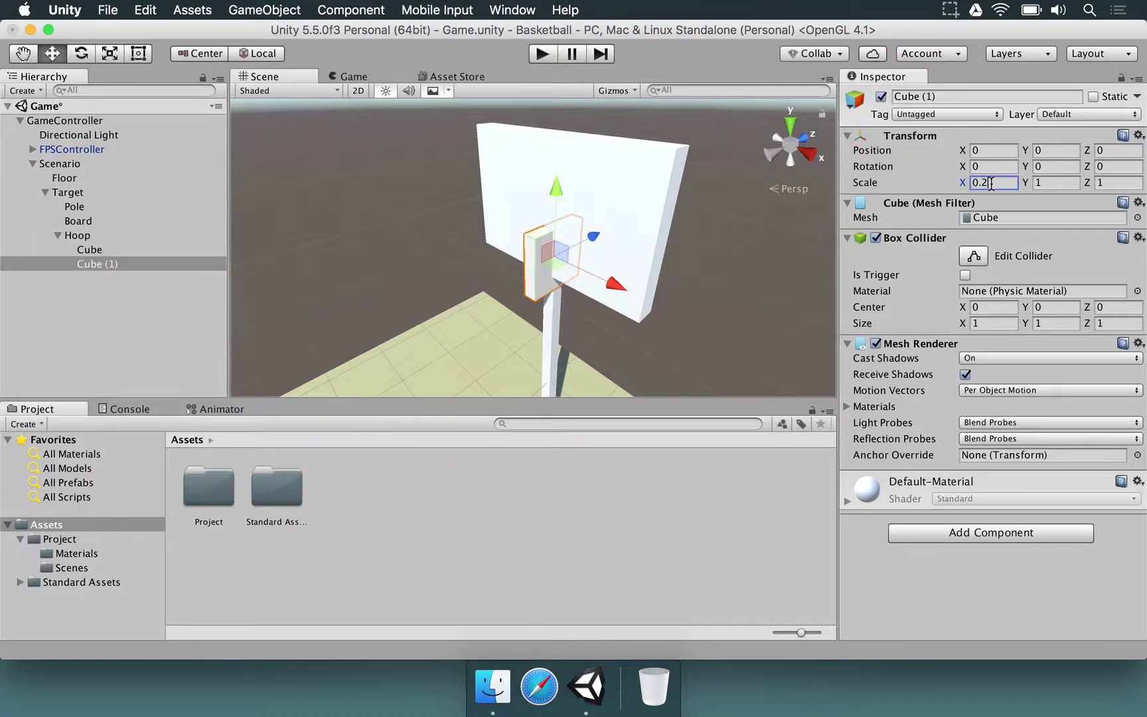
pyautogui.press('Tab')
pyautogui.write('0.2')
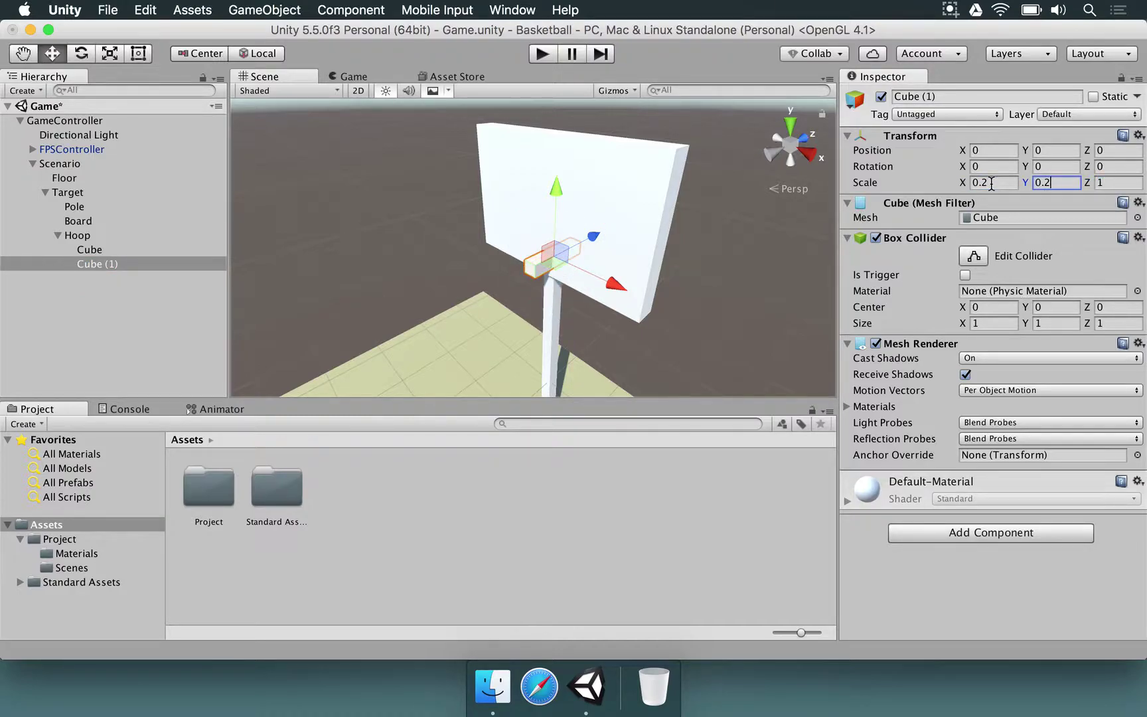
pyautogui.press('Tab')
# Step: Position Cube (1) at X -0.8 and Z -1, to one side of the pole
pyautogui.moveTo(553, 265); pyautogui.dragTo(531, 341)
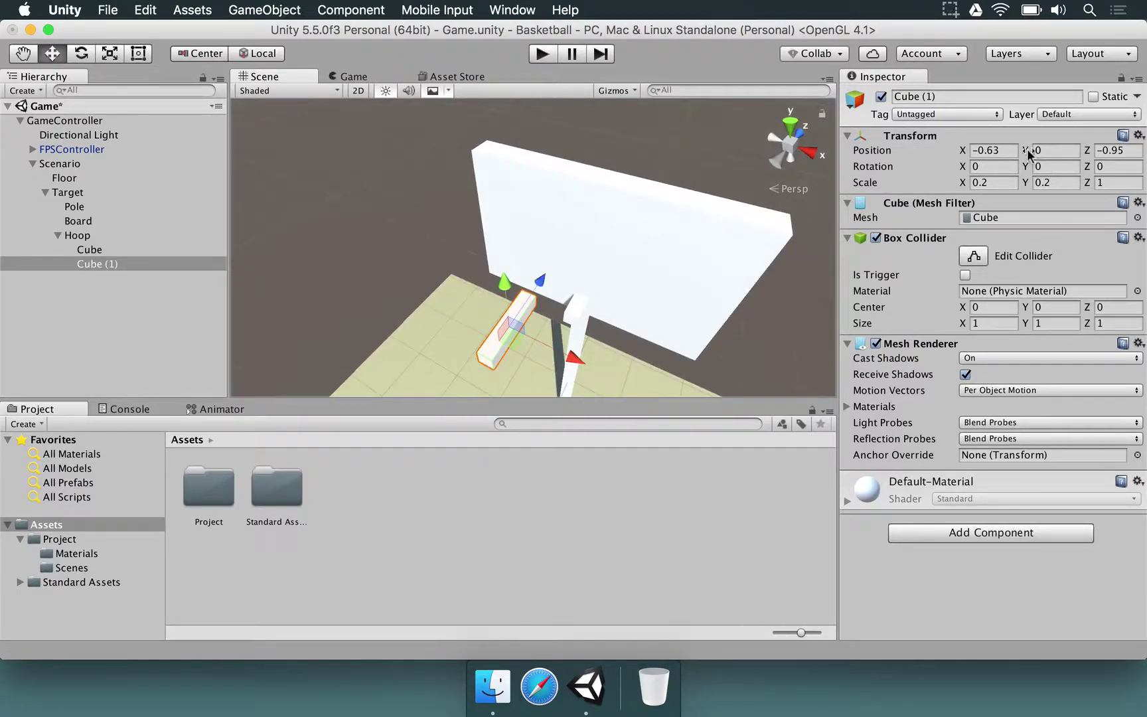
pyautogui.click(992, 150)
pyautogui.write('-0.5')
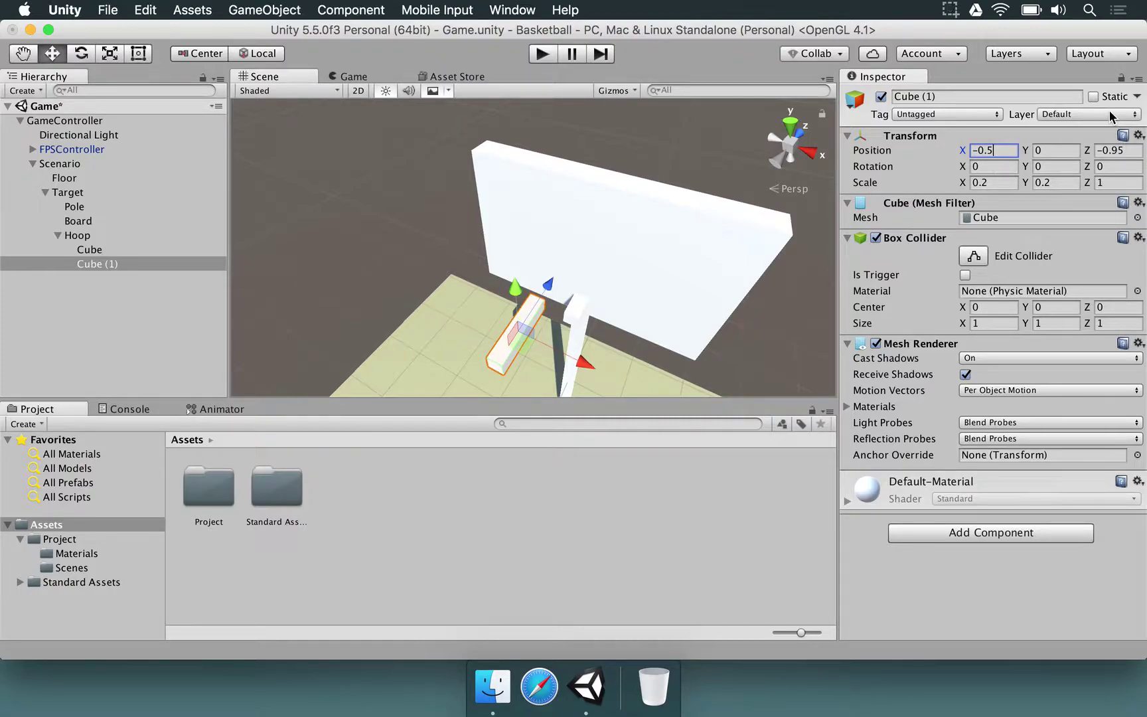
pyautogui.press('BackSpace')
pyautogui.write('8')
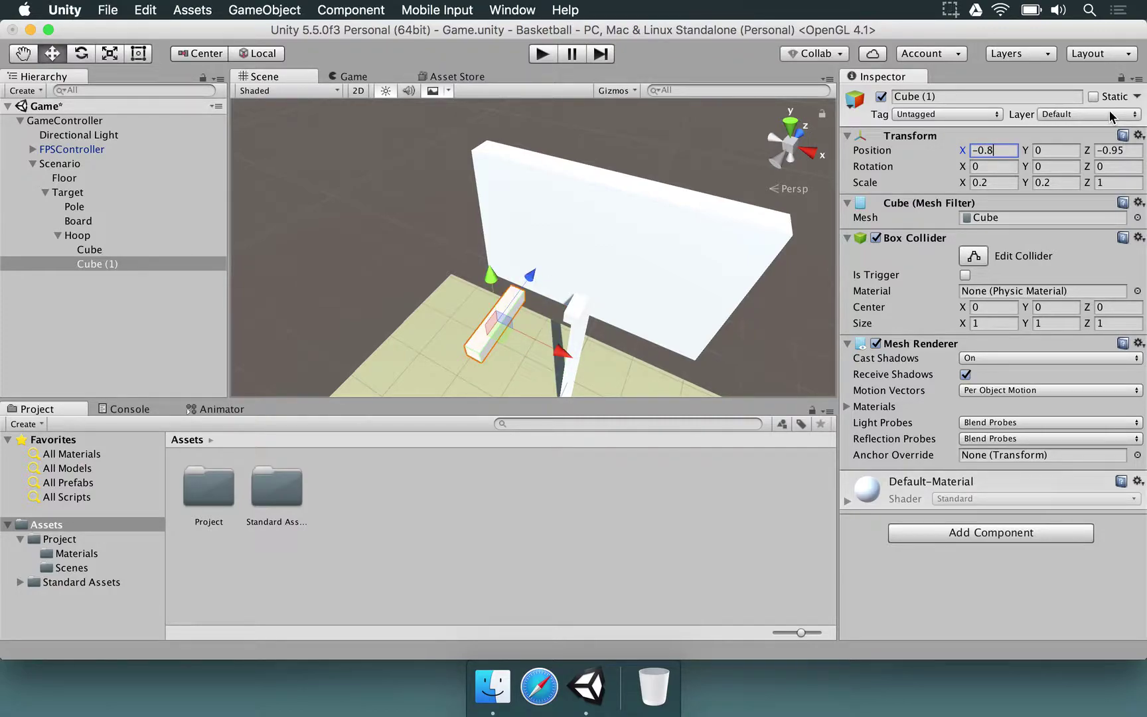
pyautogui.press('Tab')
pyautogui.press('Tab')
pyautogui.write('-1')
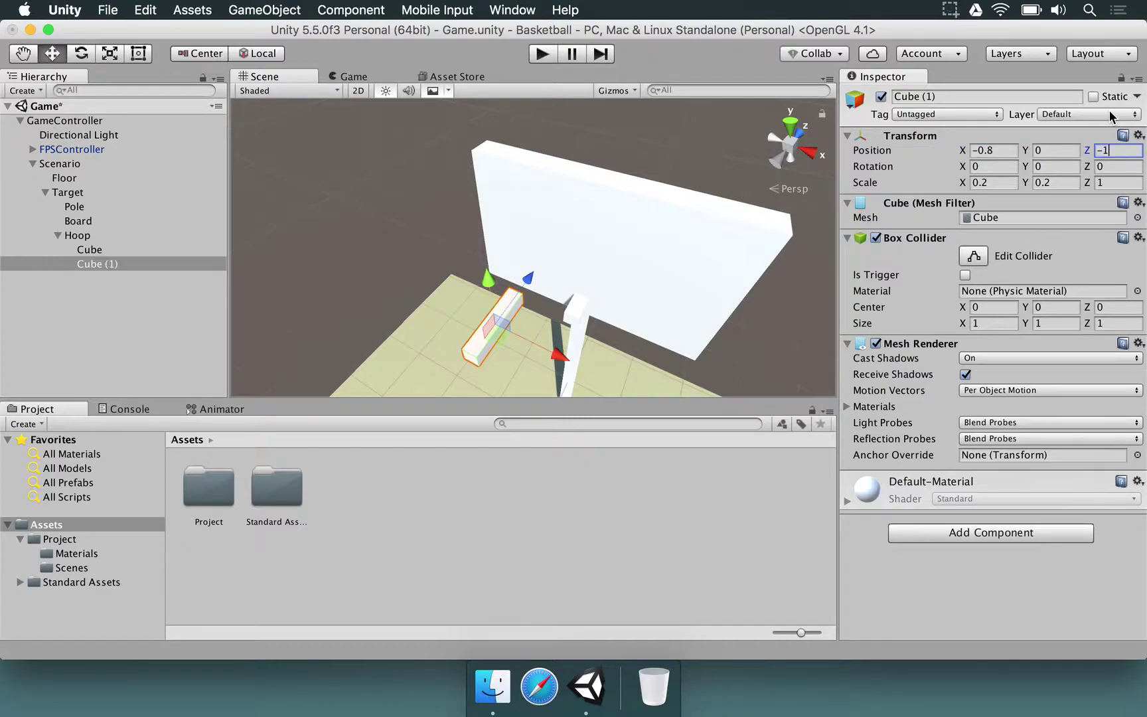
pyautogui.keyDown('alt'); pyautogui.moveTo(696, 243); pyautogui.dragTo(669, 304); pyautogui.keyUp('alt')
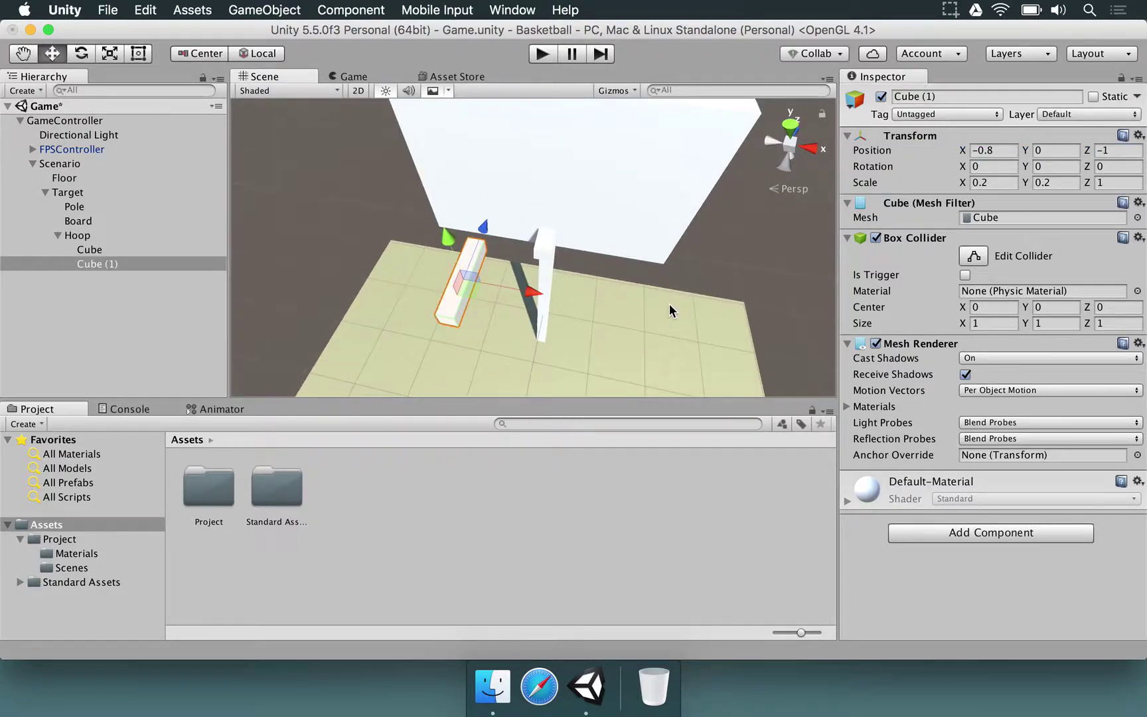
pyautogui.click(117, 269)
# Step: Duplicate Cube (1) as Cube (2) and flip its X position from -0.8 to 0.8
pyautogui.rightClick(106, 268)
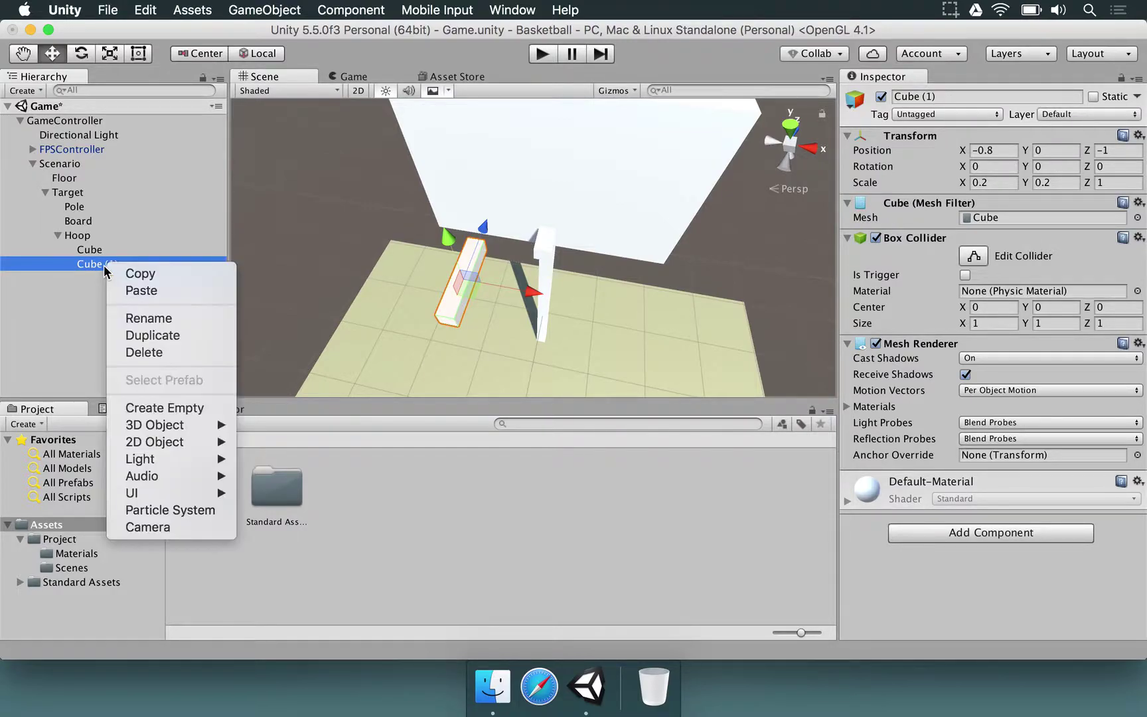
pyautogui.click(140, 335)
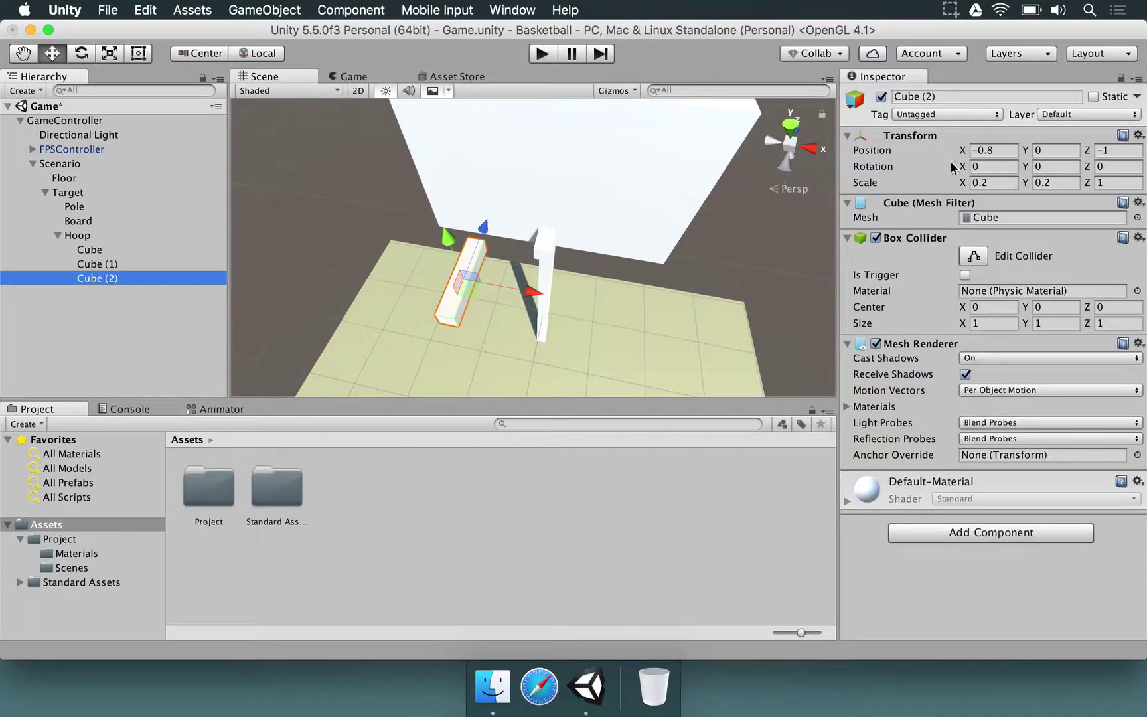
pyautogui.click(995, 150)
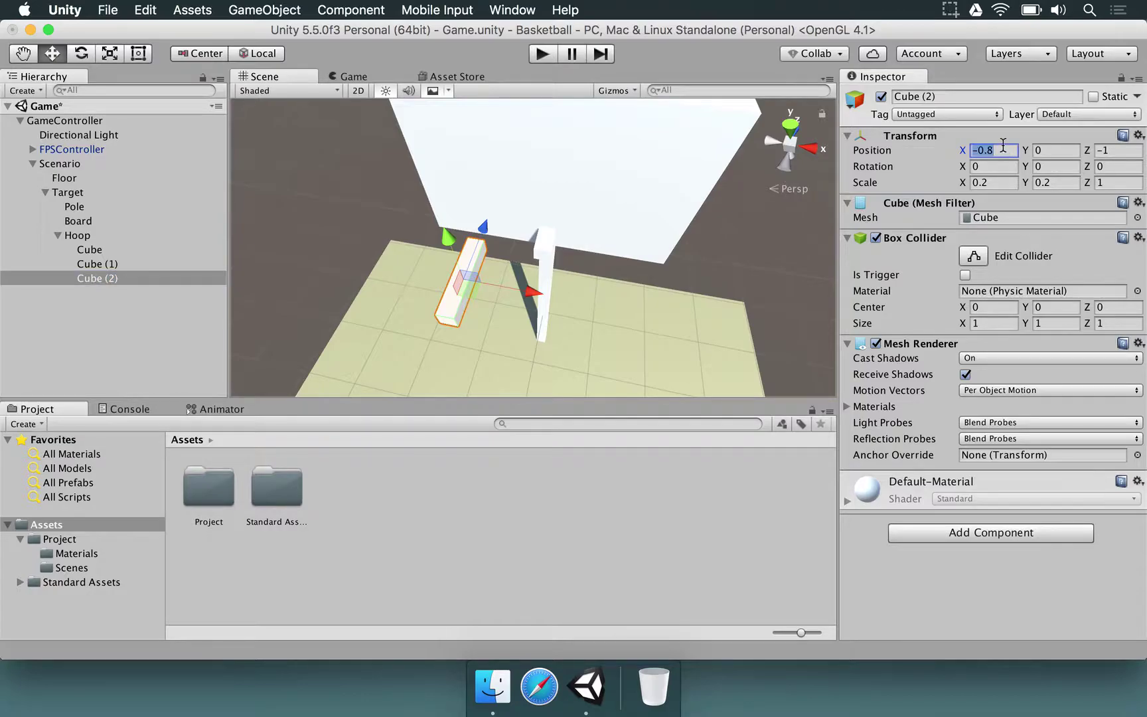
pyautogui.click(1002, 147)
pyautogui.press('Home')
pyautogui.hotkey('shift', 'Right')
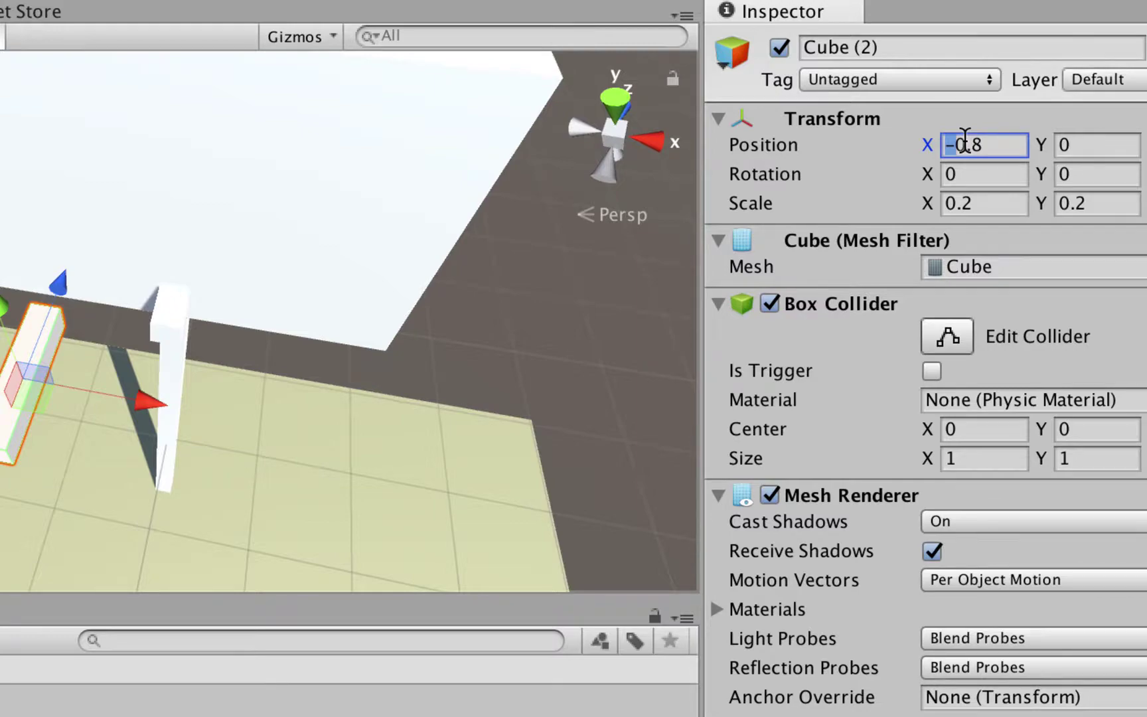
pyautogui.press('BackSpace')
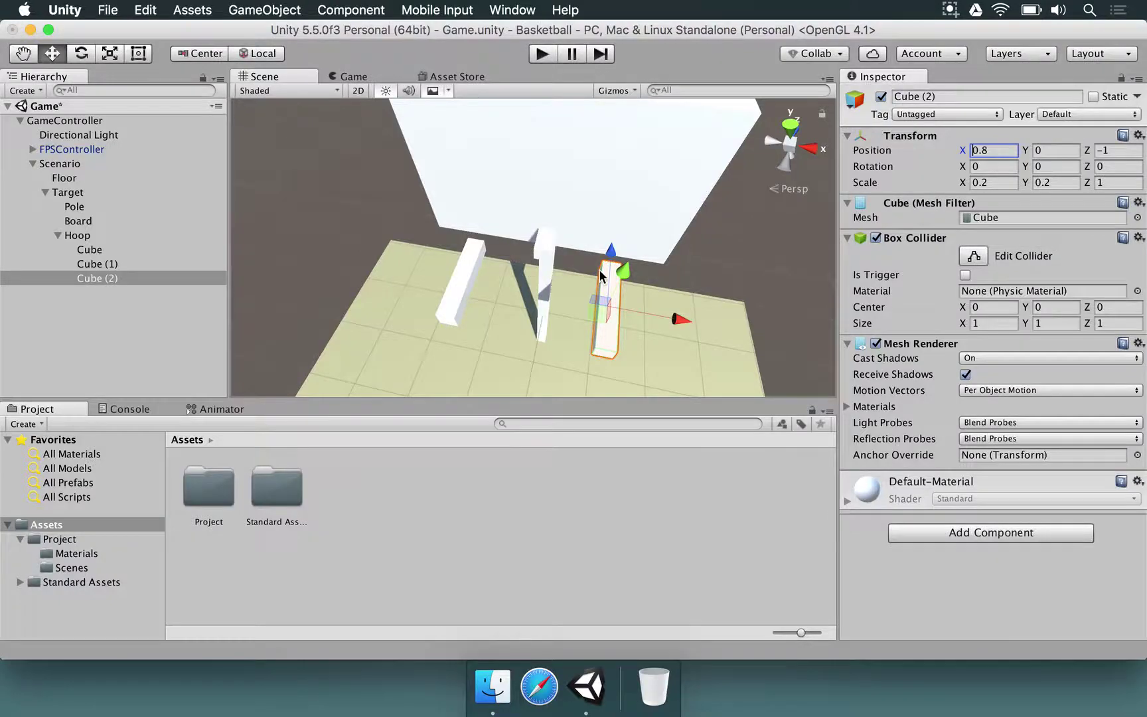
pyautogui.keyDown('alt'); pyautogui.moveTo(601, 278); pyautogui.dragTo(309, 221); pyautogui.keyUp('alt')
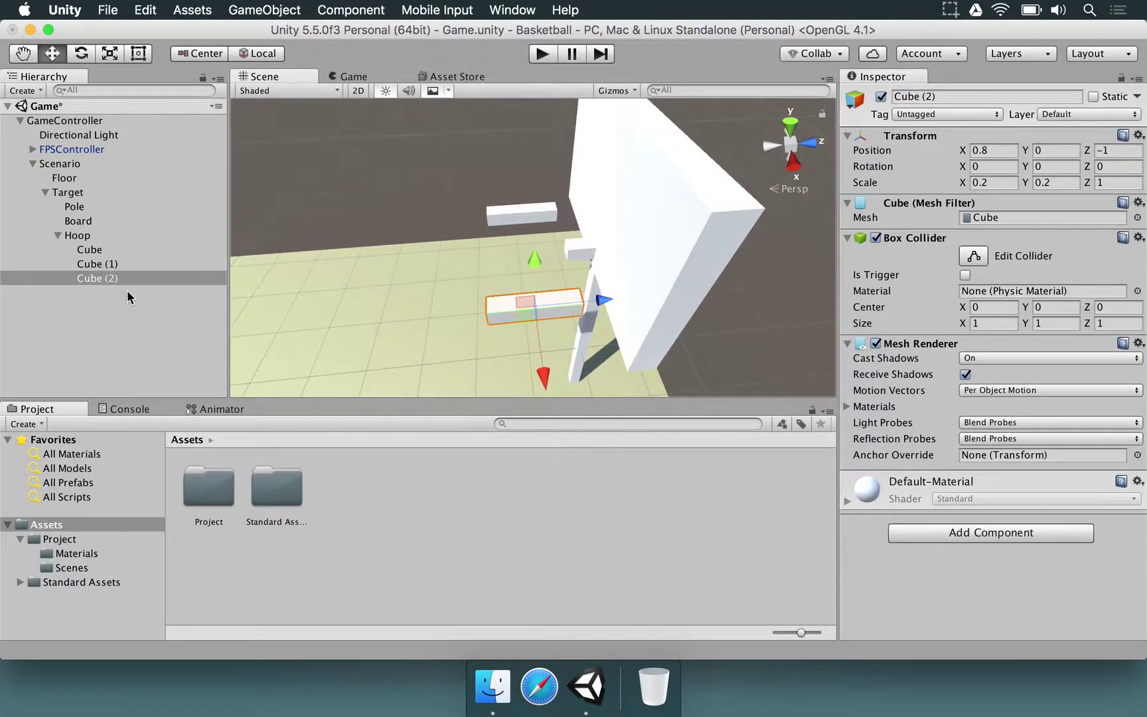
# Step: Duplicate Cube (2) as Cube (3) at X 0, Z -1.5, rotated 90 on Y
pyautogui.click(113, 277)
pyautogui.press('super+d')
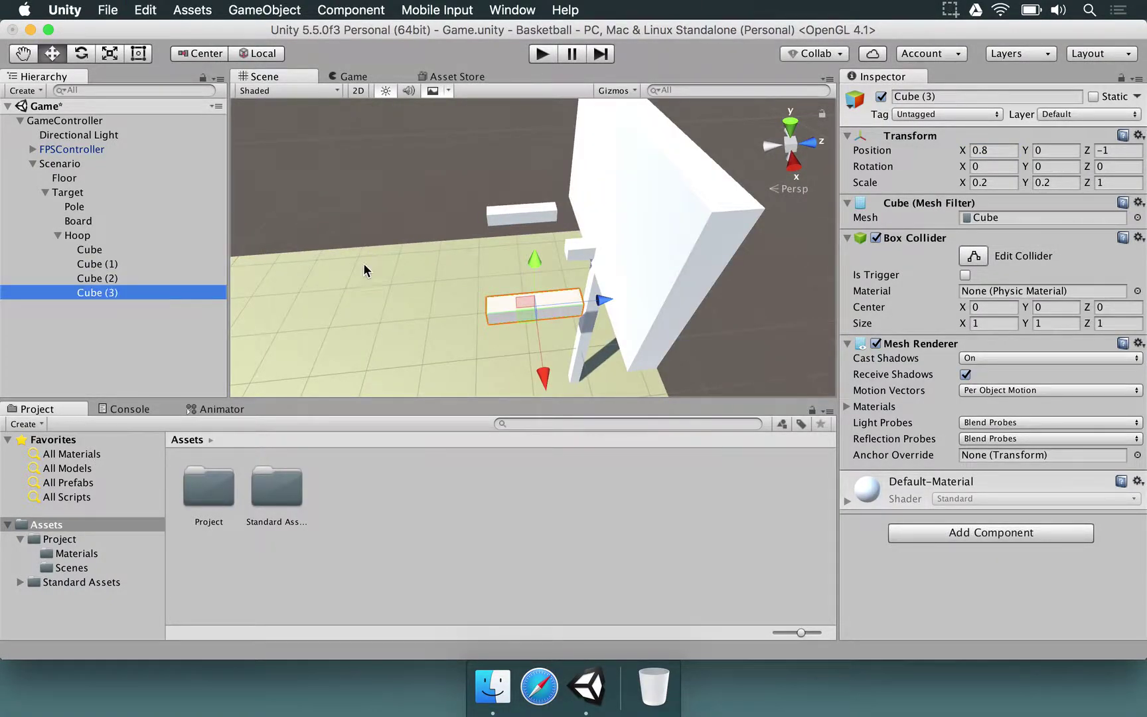
pyautogui.keyDown('alt'); pyautogui.moveTo(363, 262); pyautogui.dragTo(579, 280); pyautogui.keyUp('alt')
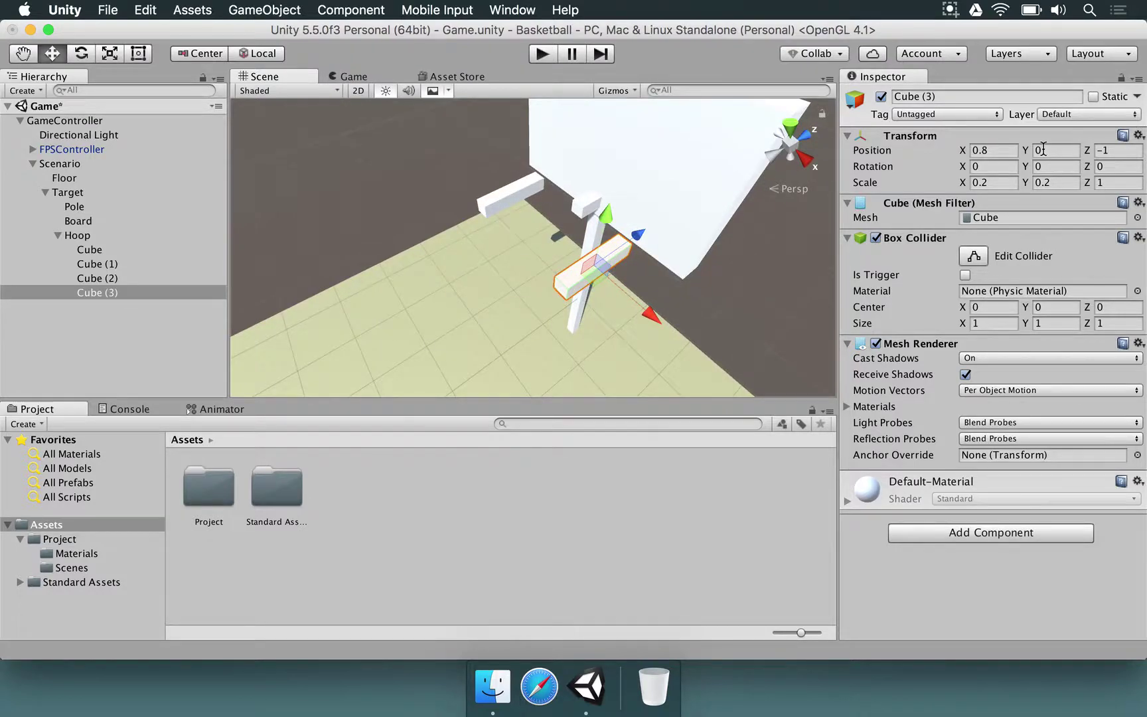
pyautogui.click(1005, 150)
pyautogui.write('0')
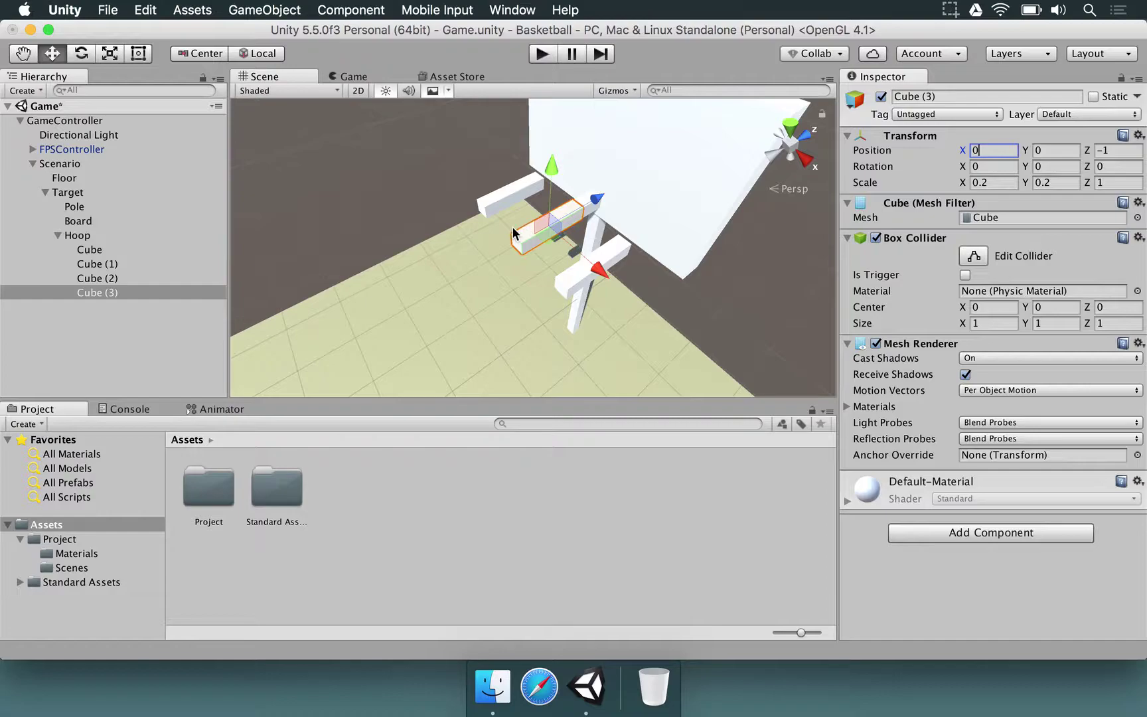
pyautogui.click(1054, 164)
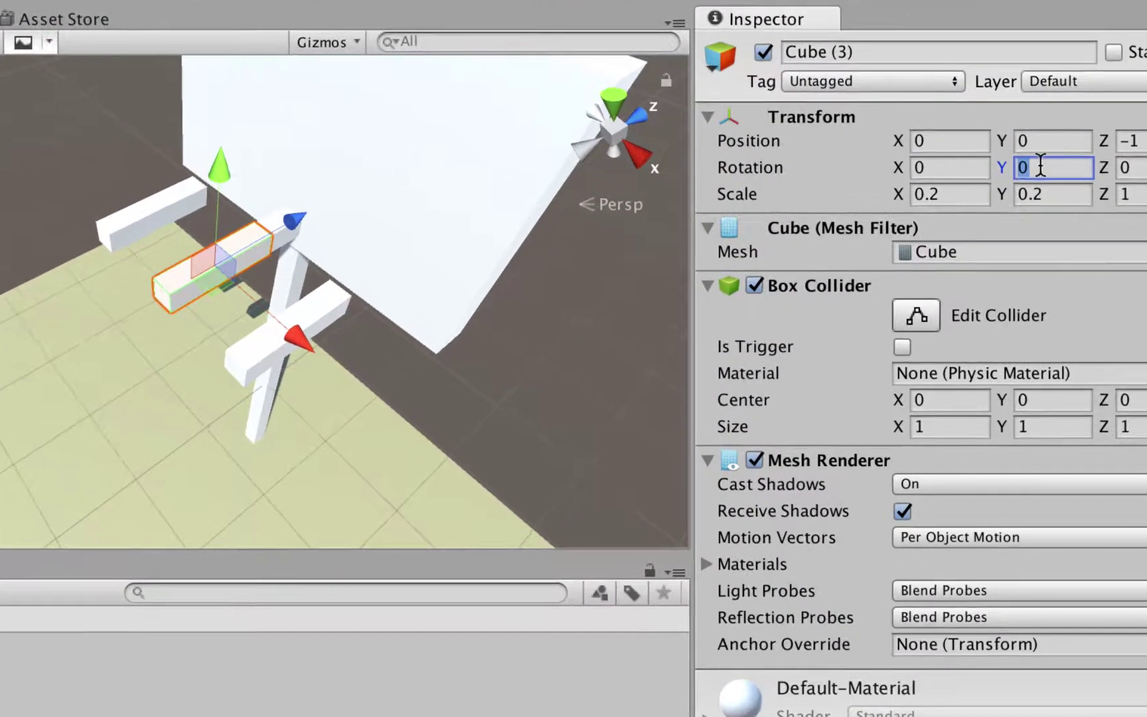
pyautogui.write('90')
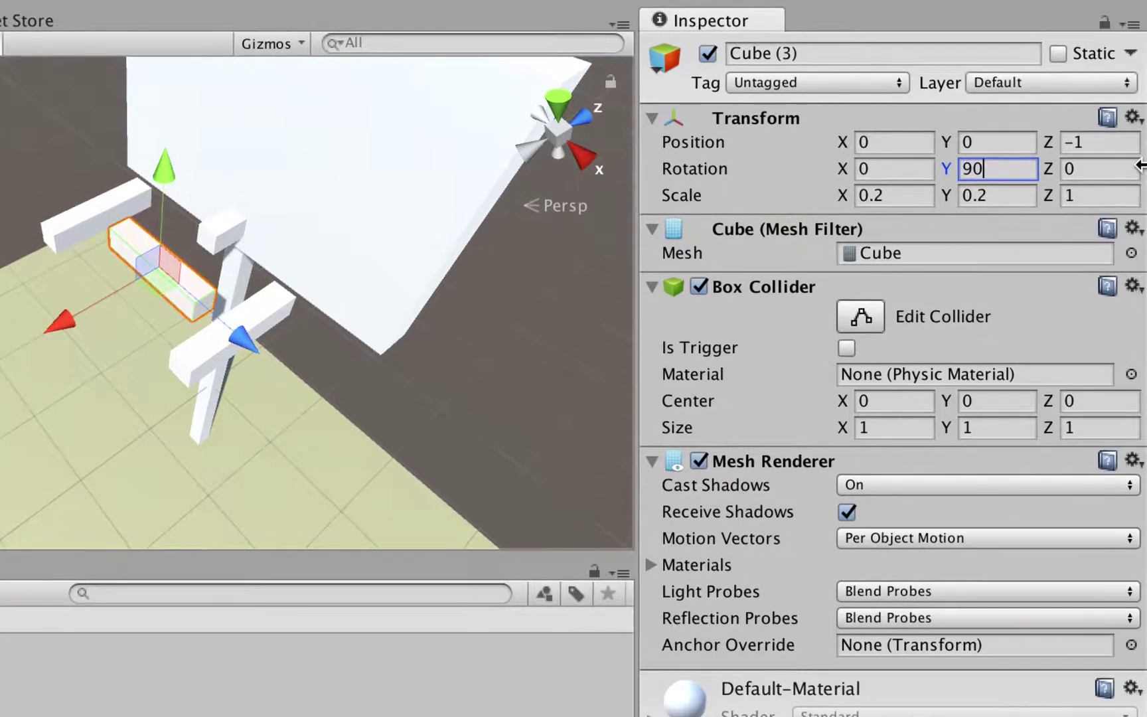
pyautogui.click(1138, 141)
pyautogui.click(1108, 143)
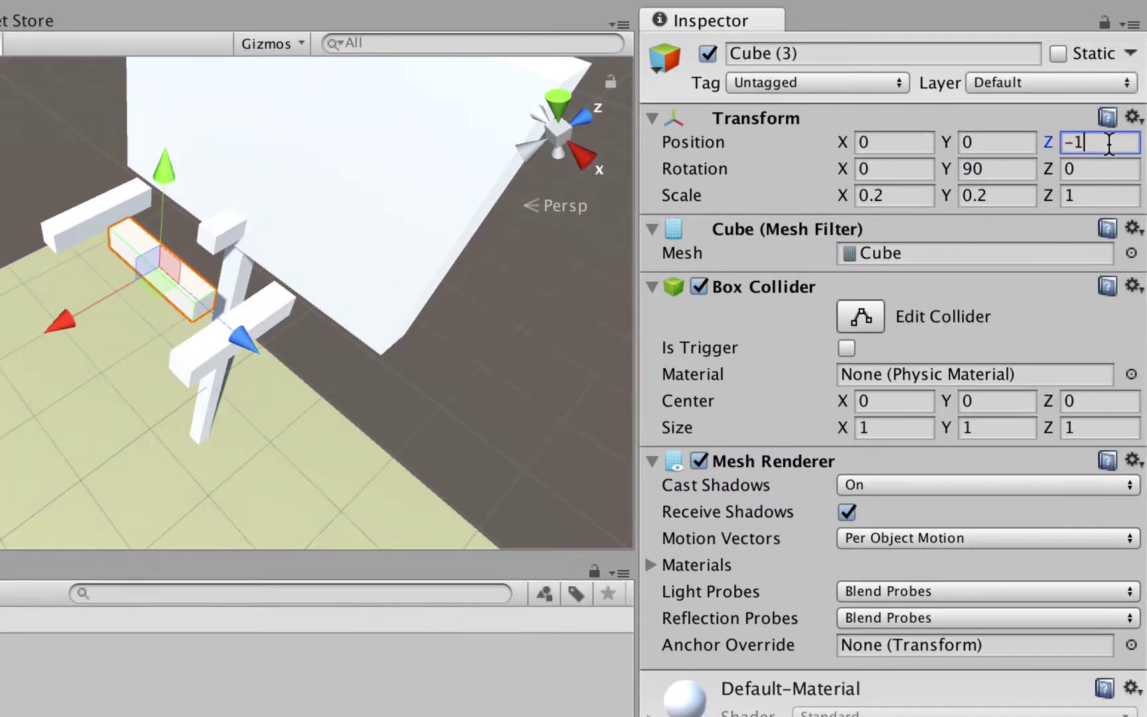
pyautogui.write('.5')
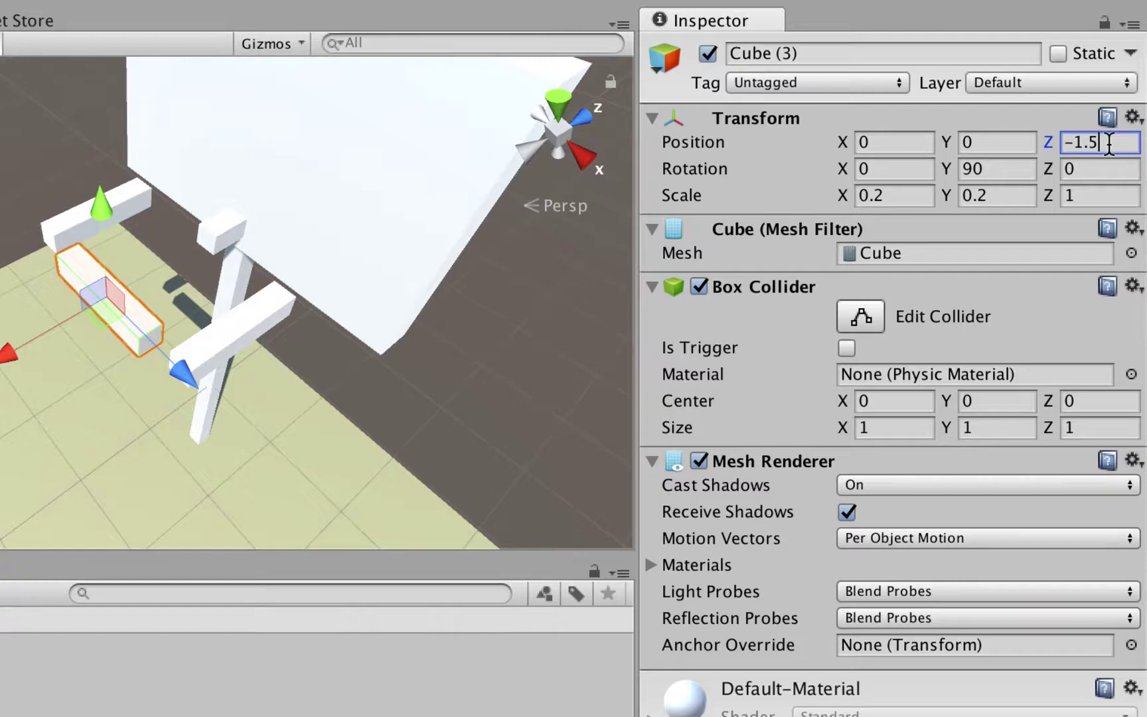
# Step: Stretch Cube (3) to a Z scale of 1.8 so it joins the side bars
pyautogui.click(991, 195)
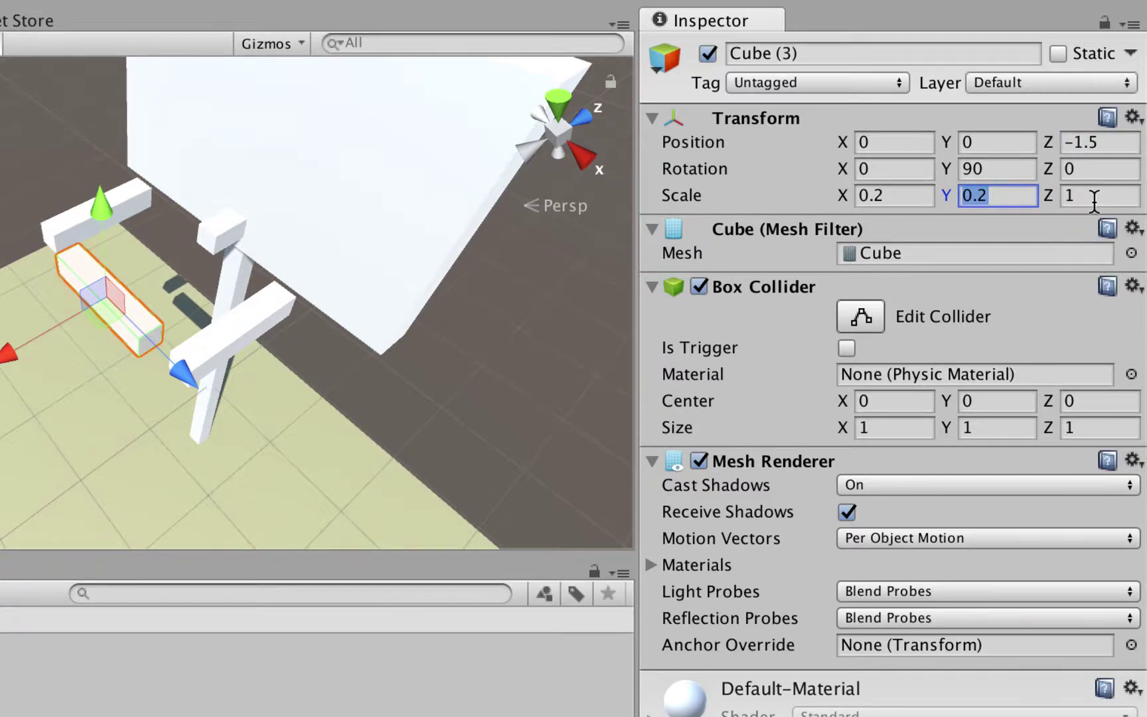
pyautogui.click(911, 192)
pyautogui.click(1135, 199)
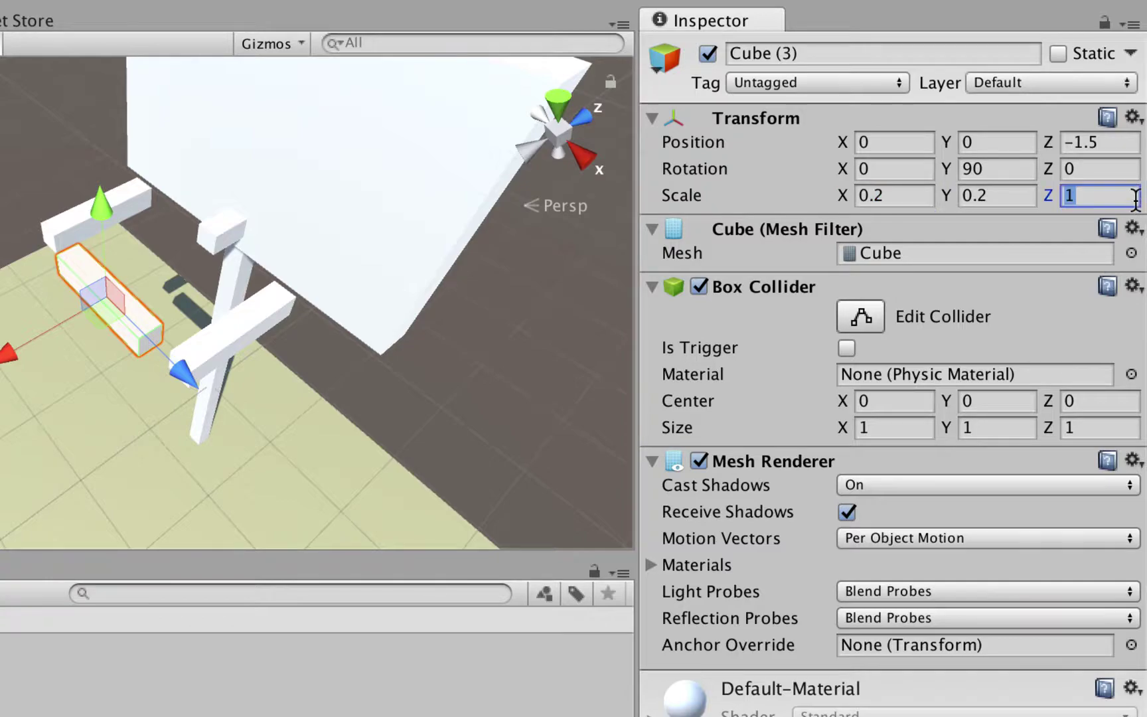
pyautogui.press('BackSpace')
pyautogui.write('1.8')
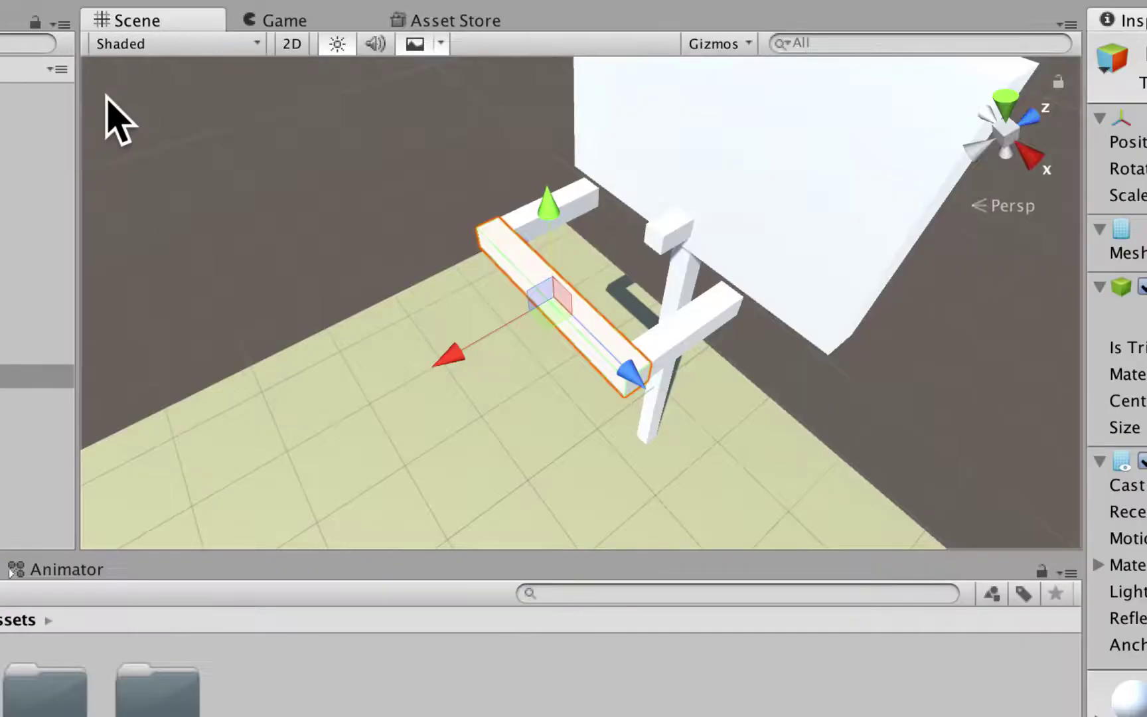
pyautogui.click(320, 149)
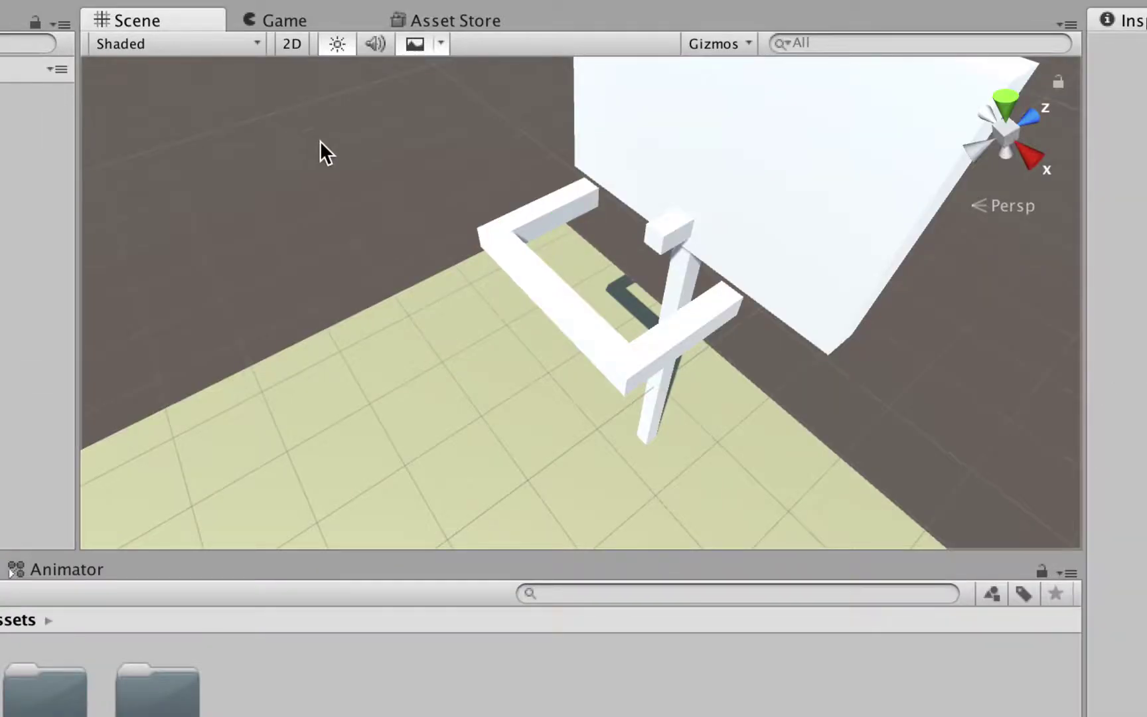
pyautogui.scroll(5, 228, 152)
pyautogui.keyDown('alt'); pyautogui.moveTo(228, 152); pyautogui.dragTo(358, 153); pyautogui.keyUp('alt')
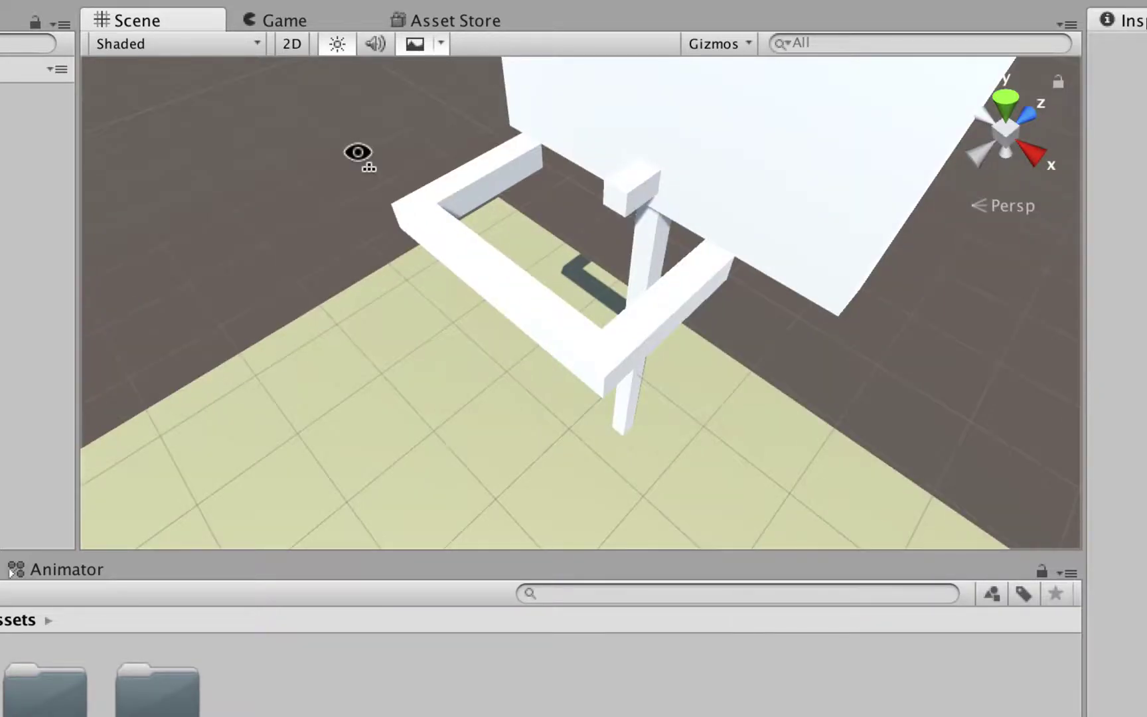
pyautogui.click(464, 238)
# Step: Duplicate Cube (3) as Cube (4) for the back bar and slide Cube (3) farther out
pyautogui.click(131, 382)
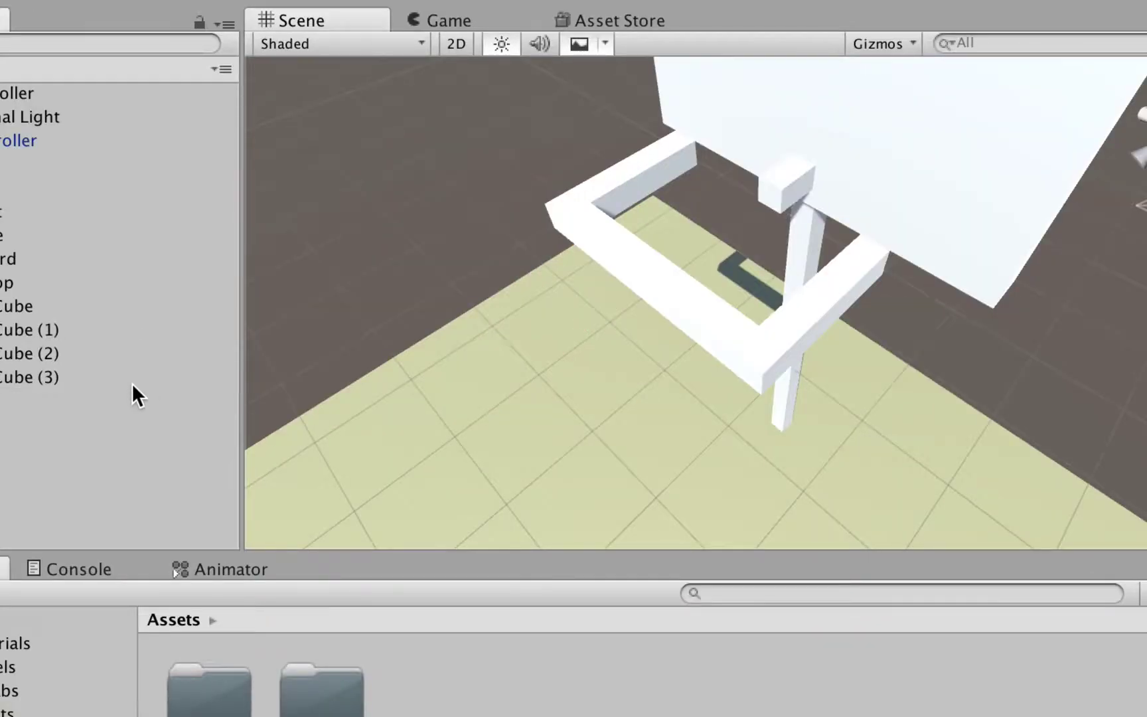
pyautogui.hotkey('ctrl', 'd')
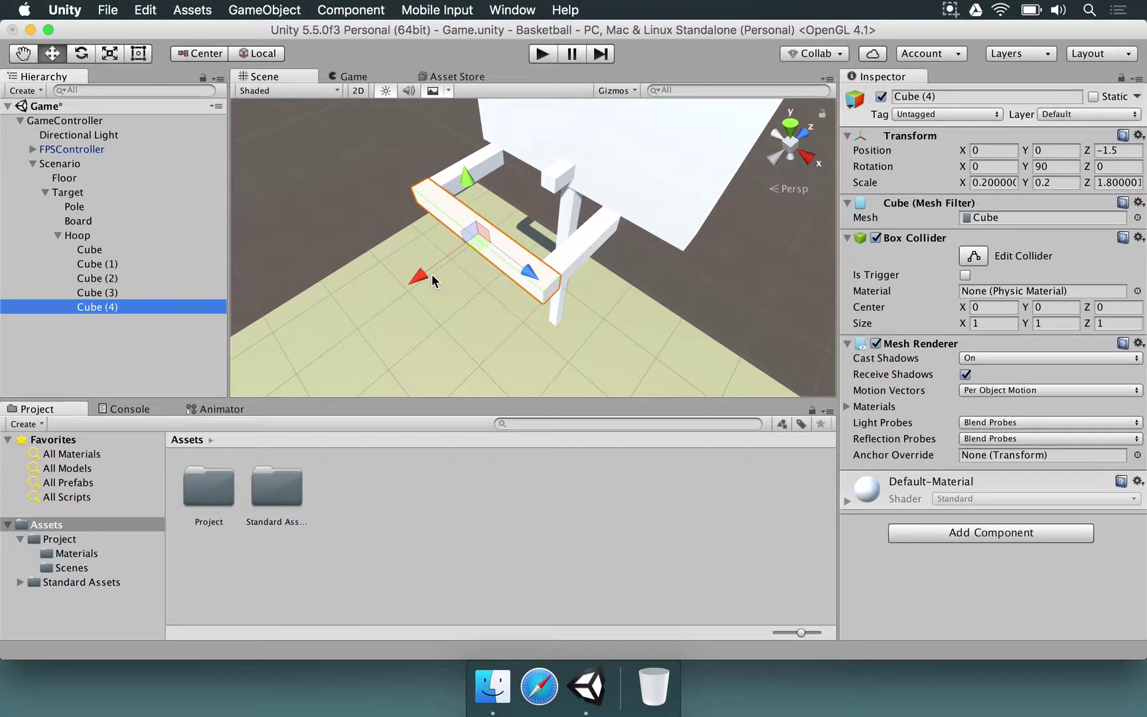
pyautogui.moveTo(430, 273); pyautogui.dragTo(303, 186)
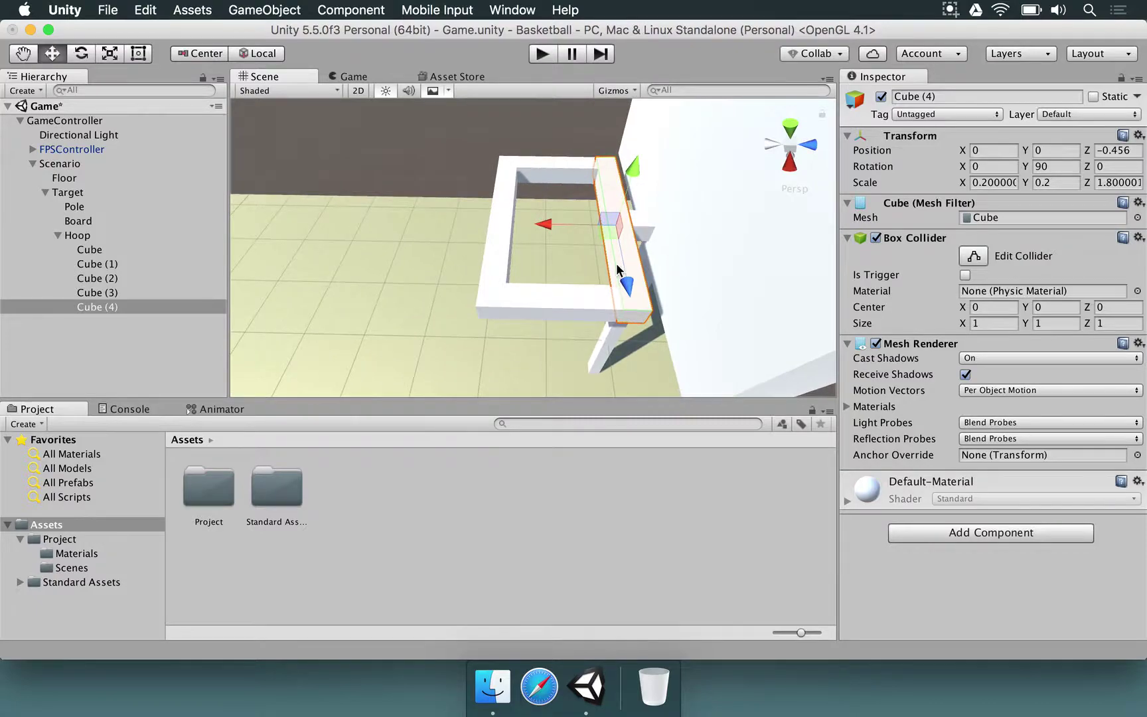
pyautogui.click(500, 212)
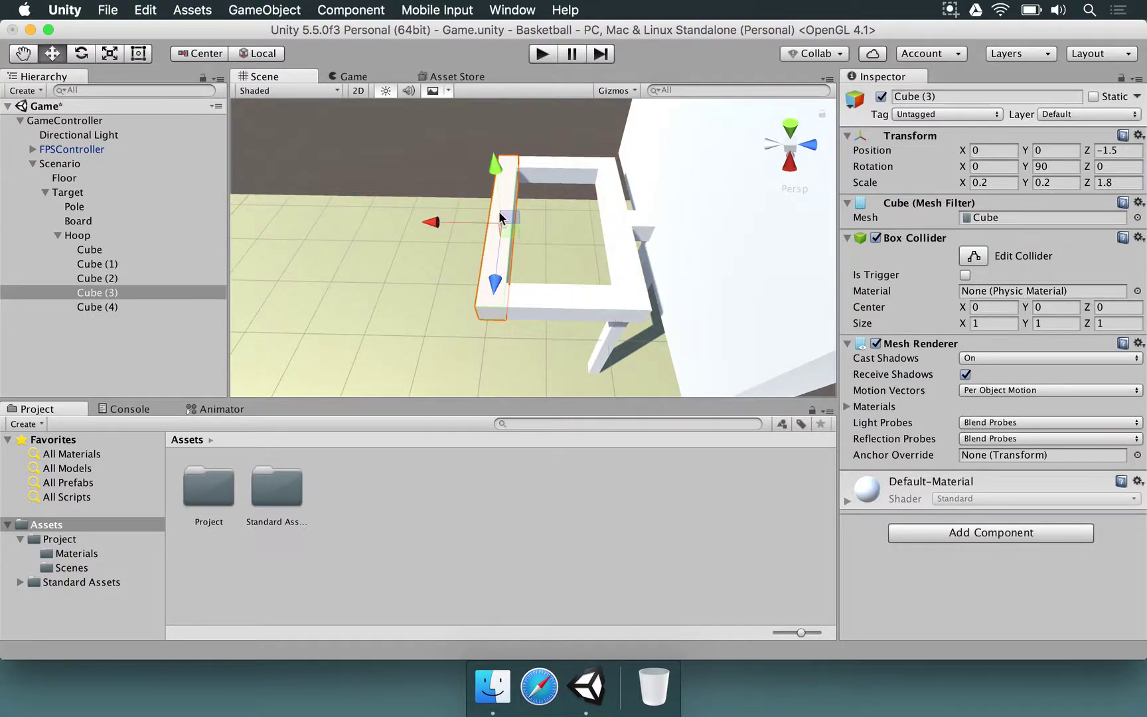
pyautogui.click(143, 296)
pyautogui.moveTo(426, 225); pyautogui.dragTo(402, 227)
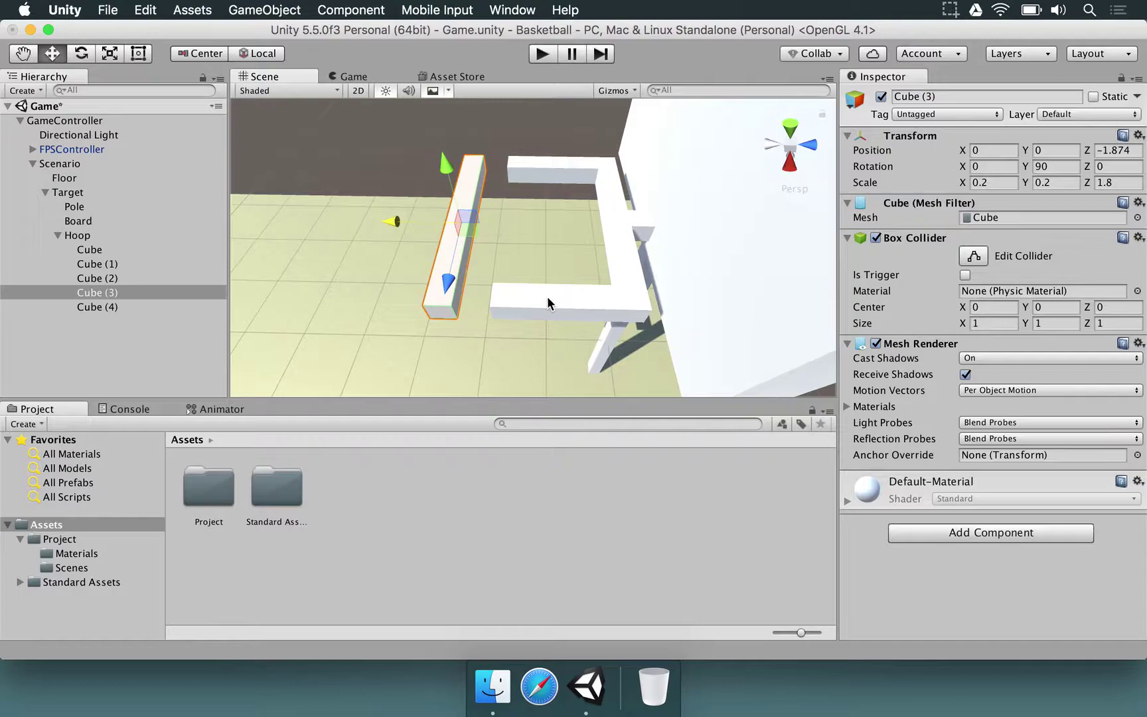
# Step: Move the two side bars outward along Z and stretch them wider along X
pyautogui.click(545, 297)
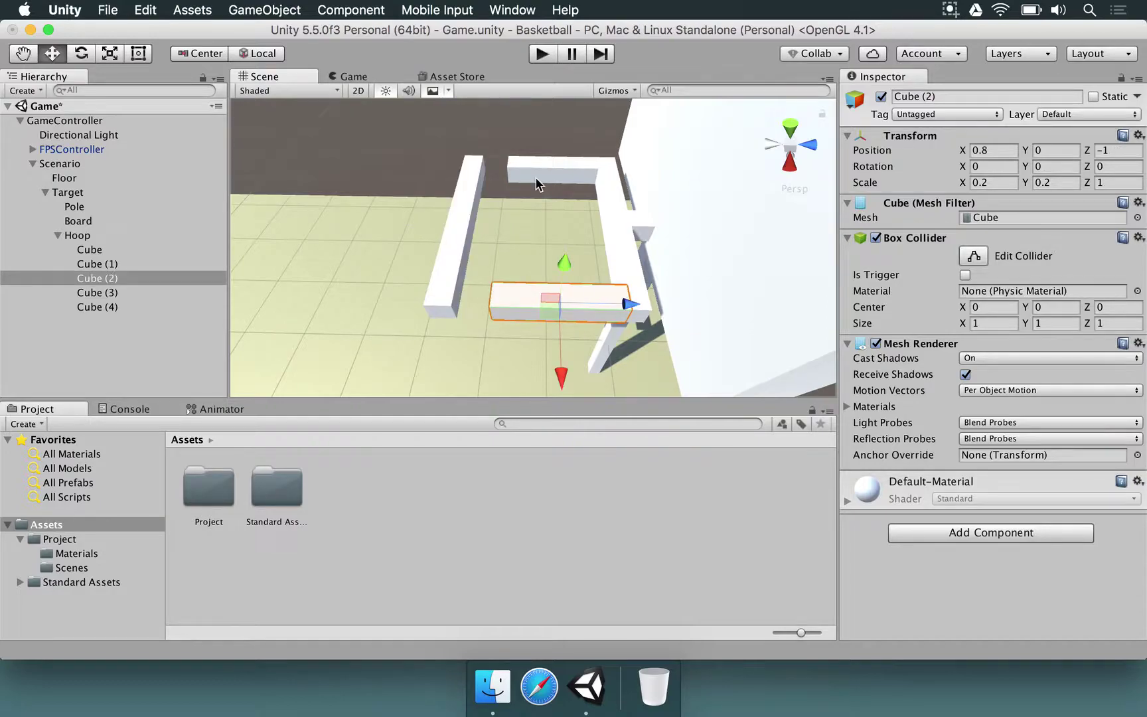
pyautogui.keyDown('shift'); pyautogui.click(555, 179); pyautogui.keyUp('shift')
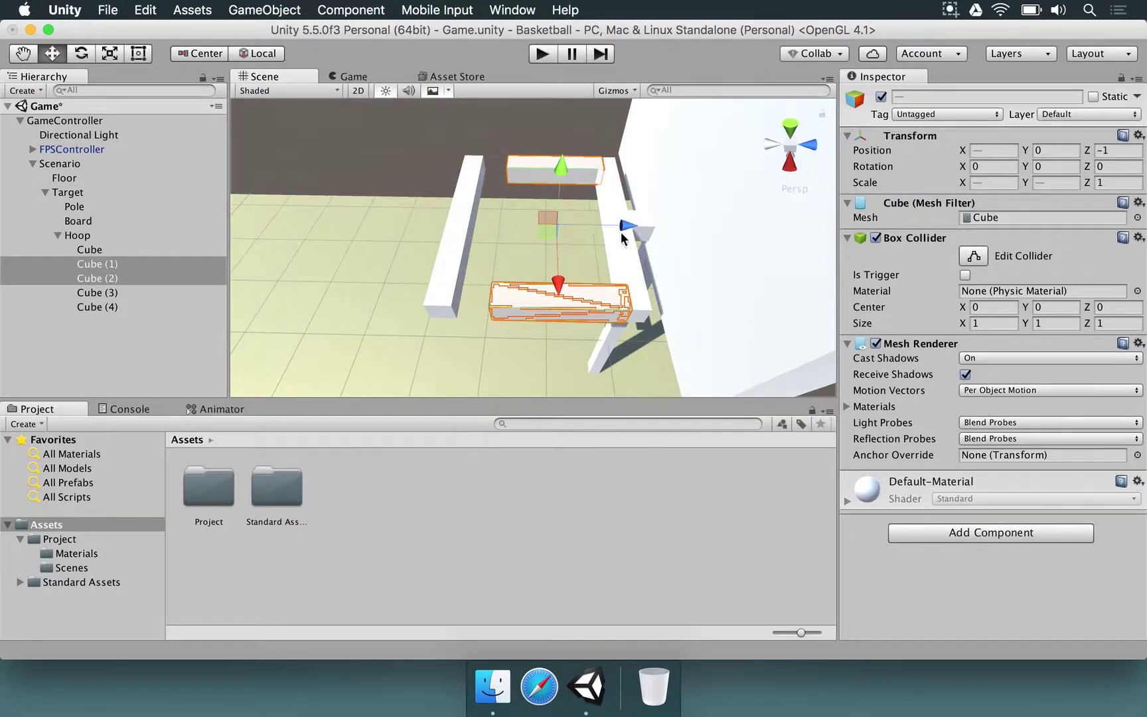
pyautogui.scroll(1, 622, 237)
pyautogui.moveTo(621, 236); pyautogui.dragTo(578, 224)
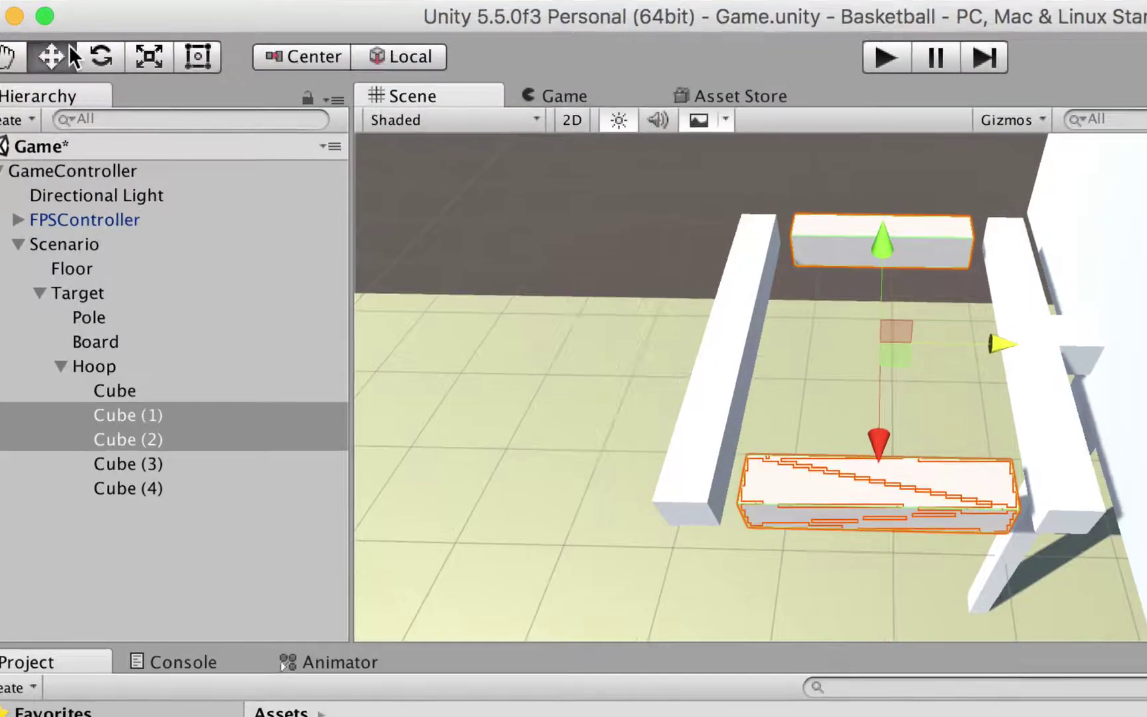
pyautogui.click(147, 56)
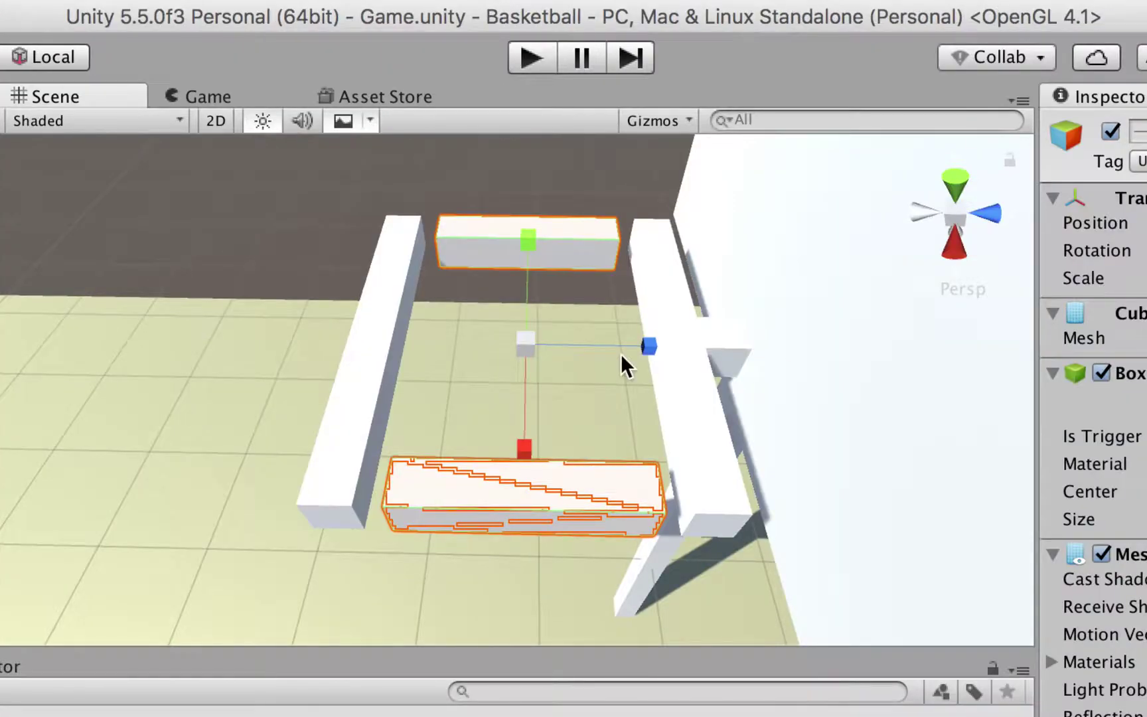
pyautogui.moveTo(647, 346); pyautogui.dragTo(674, 346)
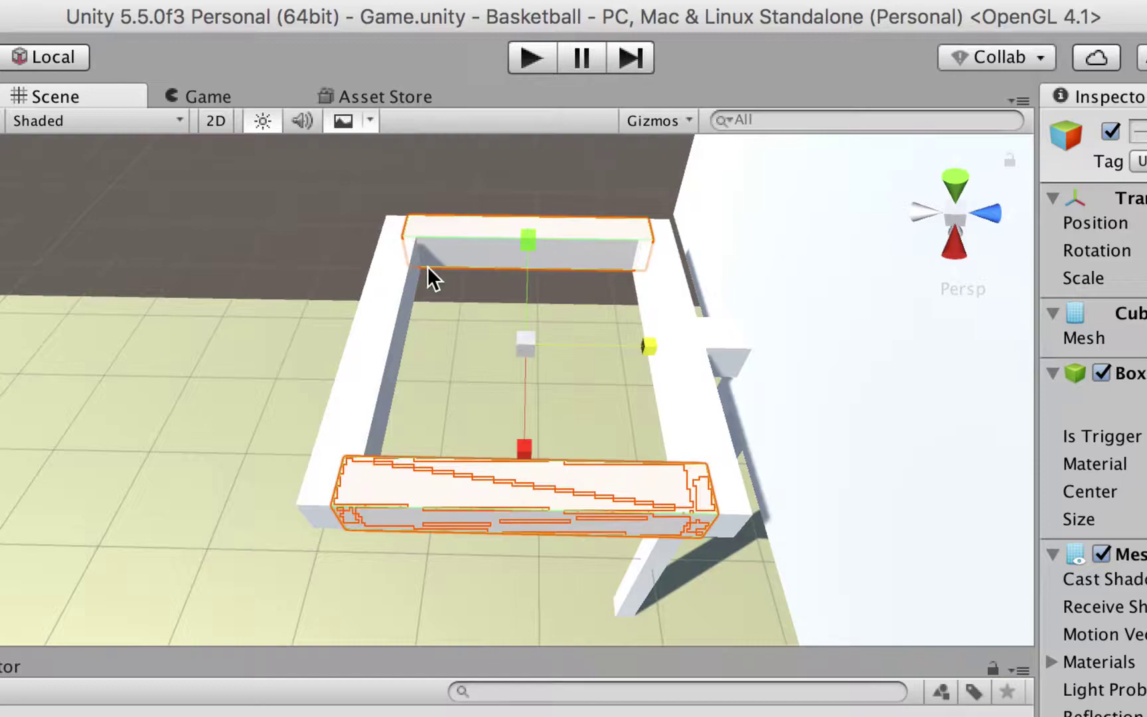
pyautogui.click(279, 222)
pyautogui.keyDown('alt'); pyautogui.moveTo(278, 222); pyautogui.dragTo(617, 254); pyautogui.keyUp('alt')
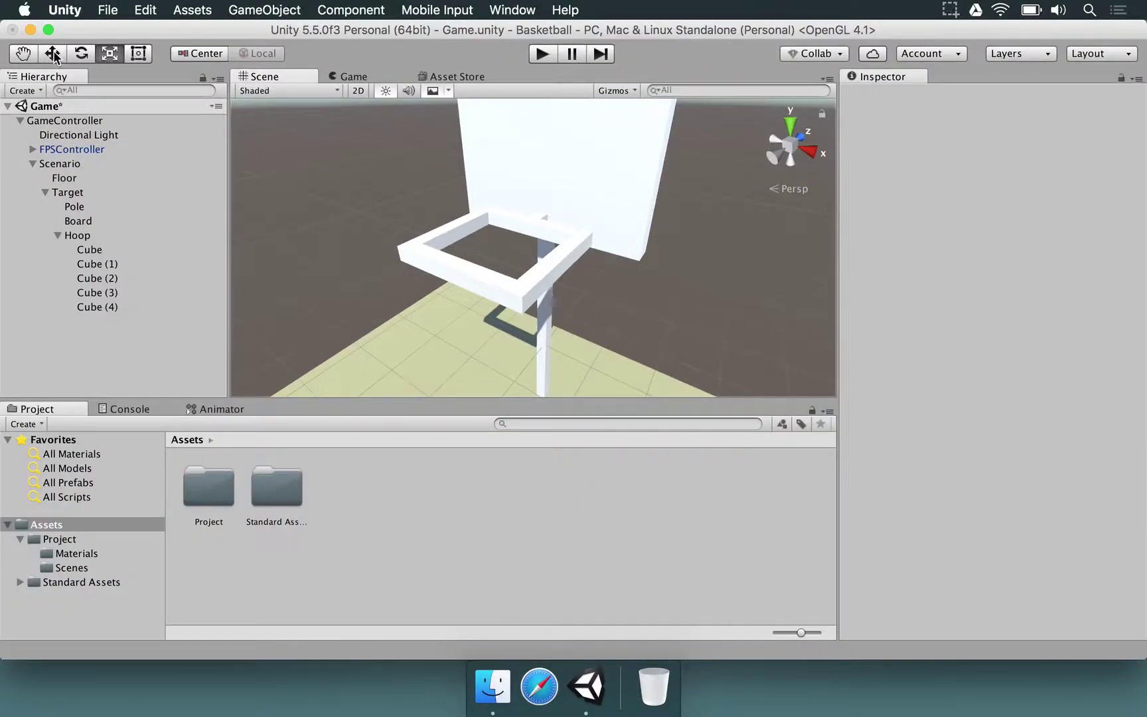
# Step: Create a new material named Pole in the Materials folder
pyautogui.keyDown('alt'); pyautogui.moveTo(531, 219); pyautogui.dragTo(476, 152); pyautogui.keyUp('alt')
pyautogui.keyDown('alt'); pyautogui.moveTo(475, 206); pyautogui.dragTo(493, 403); pyautogui.keyUp('alt')
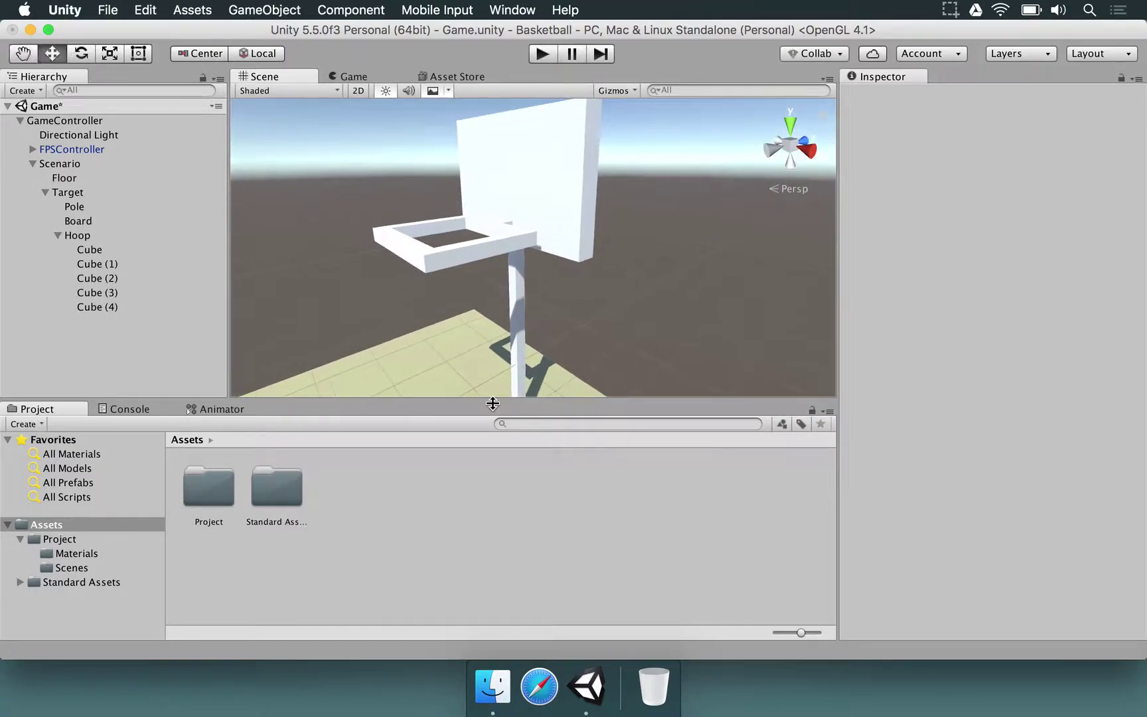
pyautogui.click(66, 555)
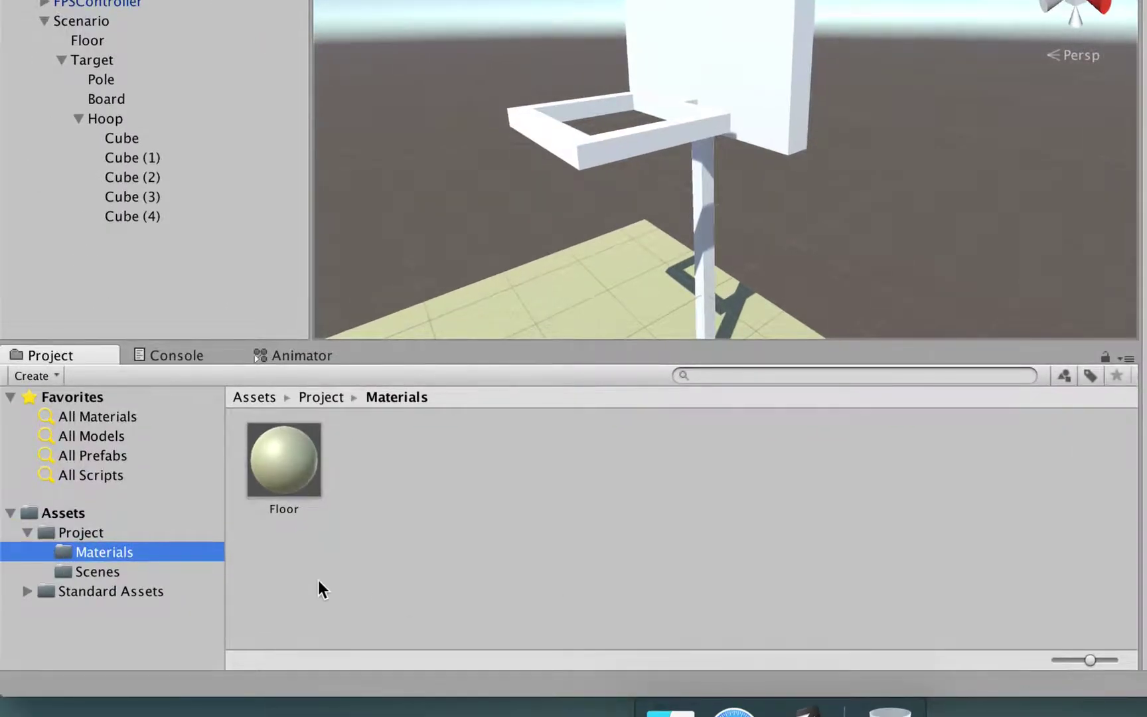
pyautogui.rightClick(318, 579)
pyautogui.moveTo(464, 265)
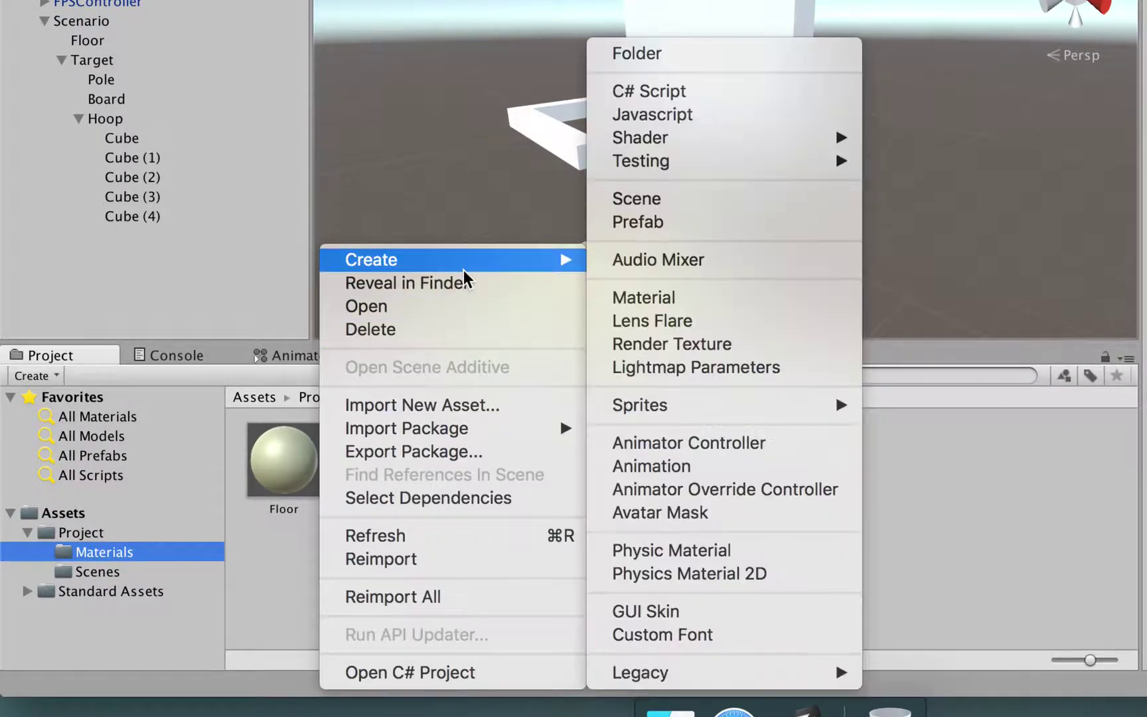
pyautogui.click(709, 297)
pyautogui.write('Pole')
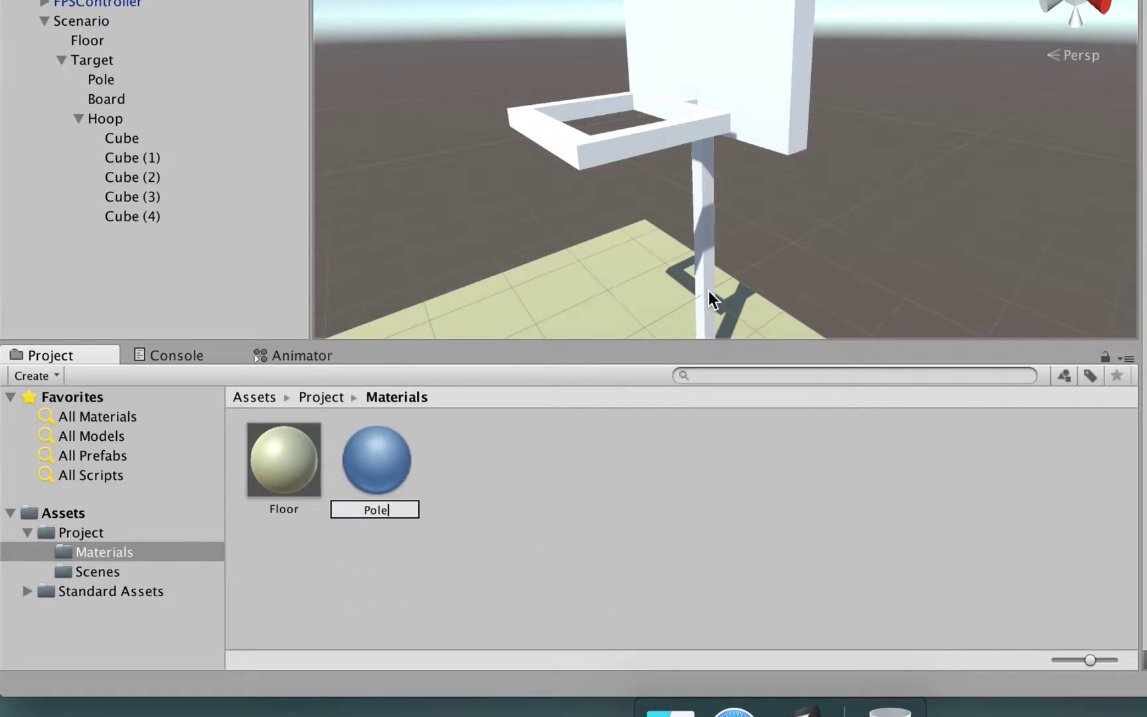
pyautogui.press('Return')
# Step: Create a second material named Hoop
pyautogui.rightClick(530, 462)
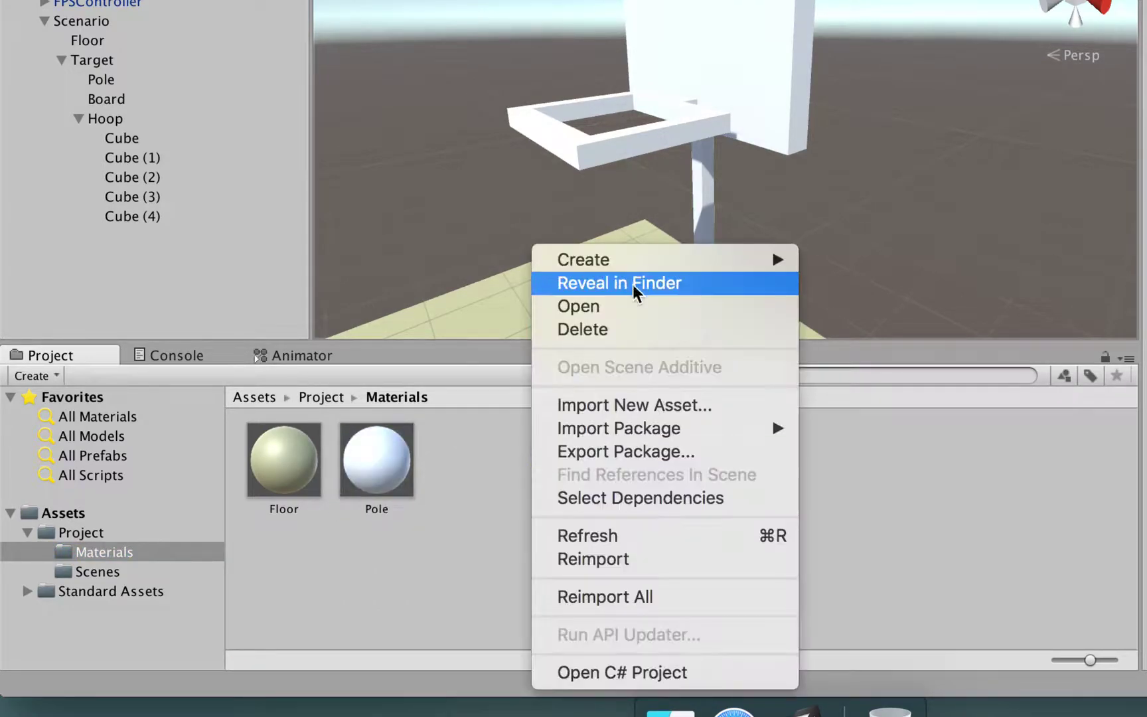
pyautogui.moveTo(660, 262)
pyautogui.click(883, 302)
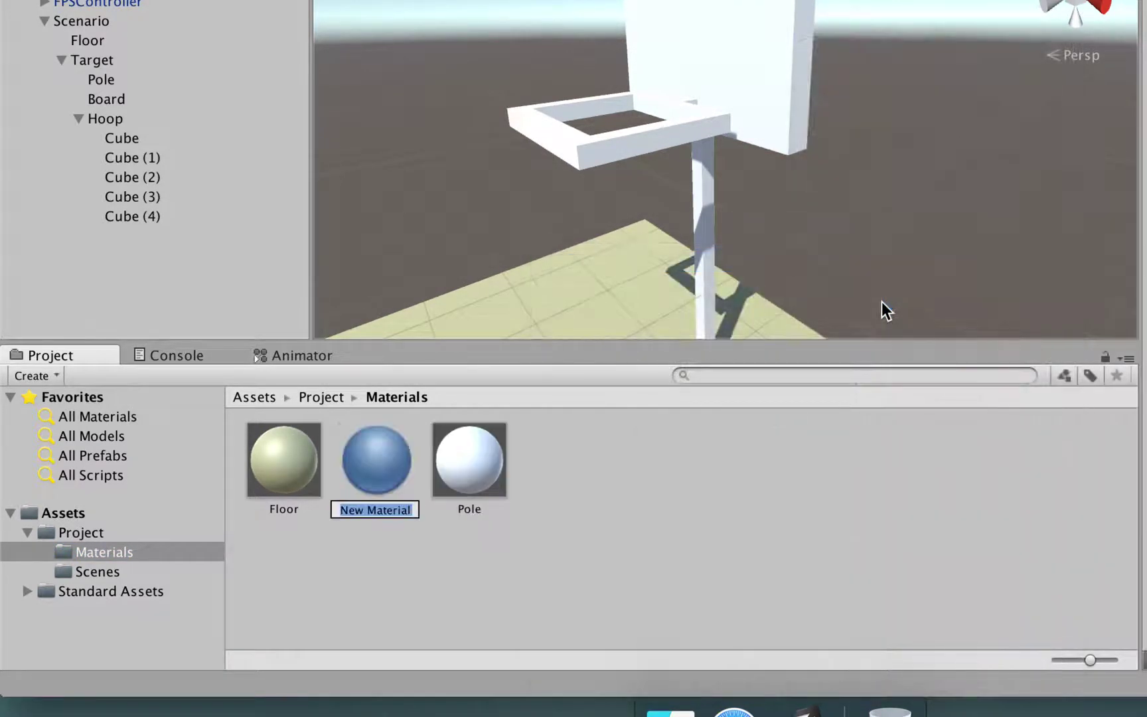
pyautogui.write('Hoop')
pyautogui.press('Return')
# Step: Create a third material named Board, correcting the misspelt name
pyautogui.rightClick(432, 560)
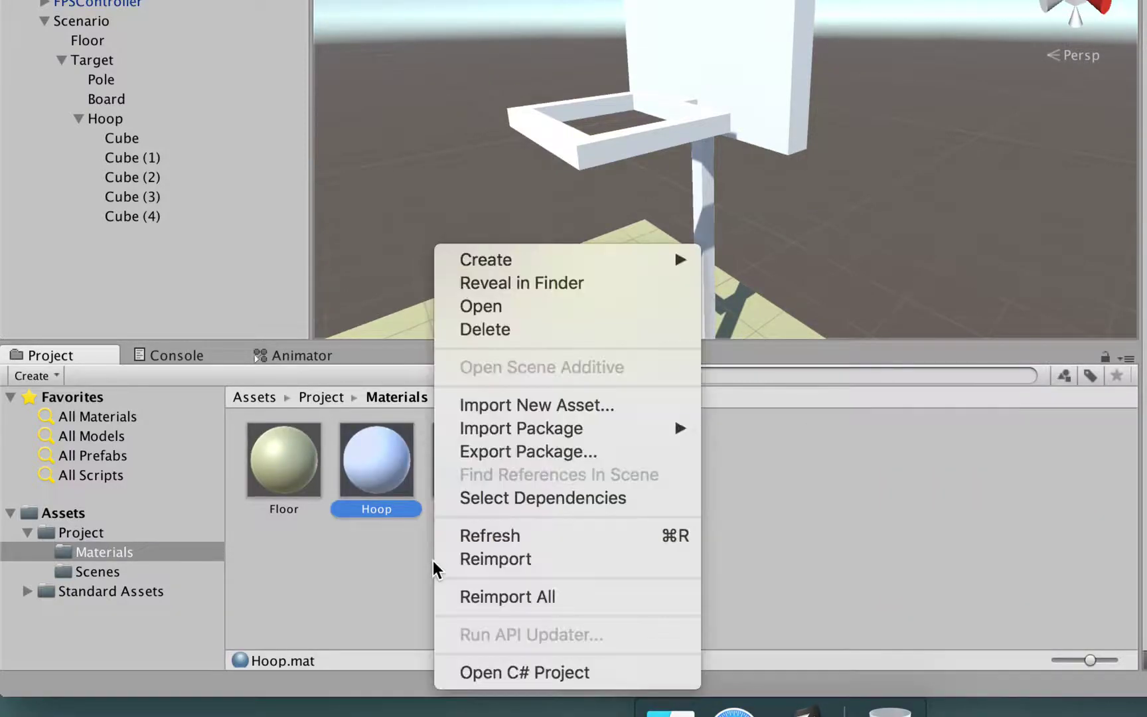
pyautogui.moveTo(578, 265)
pyautogui.click(748, 292)
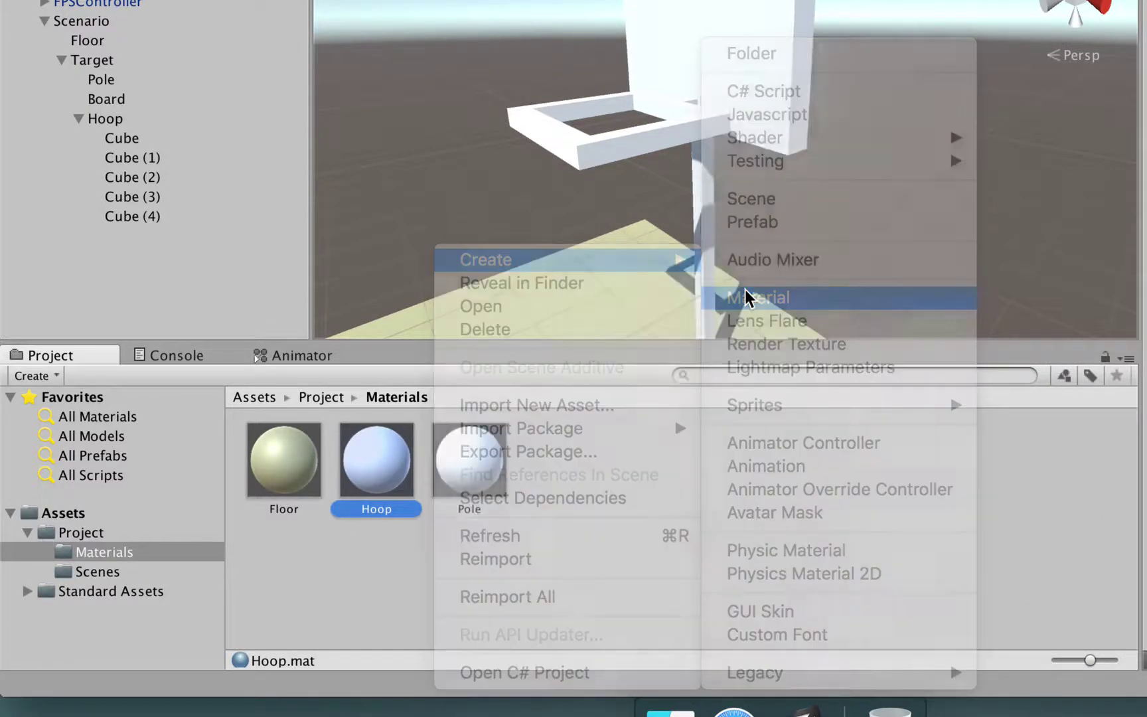
pyautogui.write('Boar')
pyautogui.press('Return')
pyautogui.press('Return')
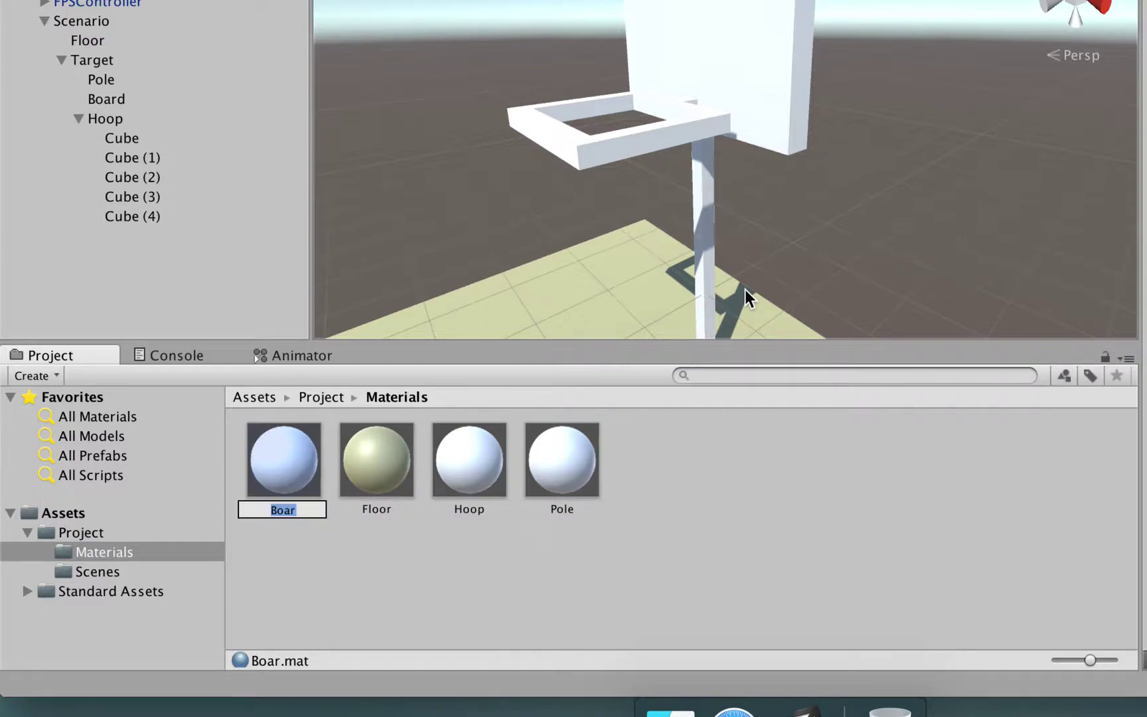
pyautogui.write('Board')
pyautogui.press('Return')
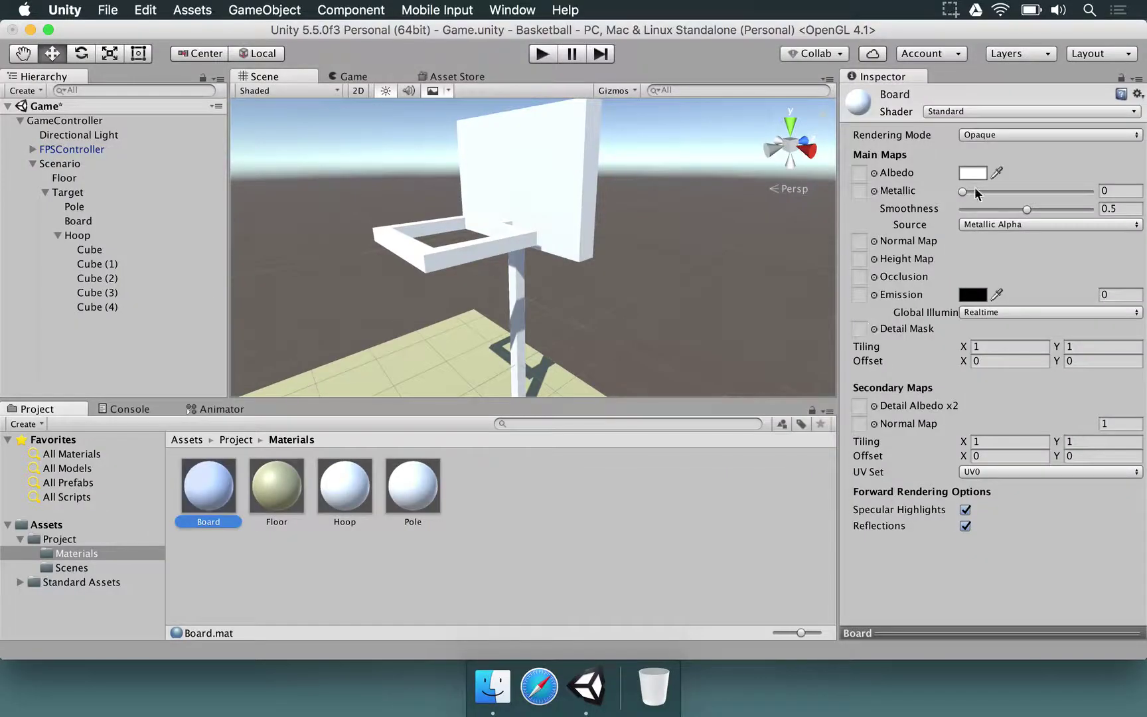
# Step: Colour the Board material pink (FF7474) and the Hoop material near-black (0F0E0E)
pyautogui.click(972, 174)
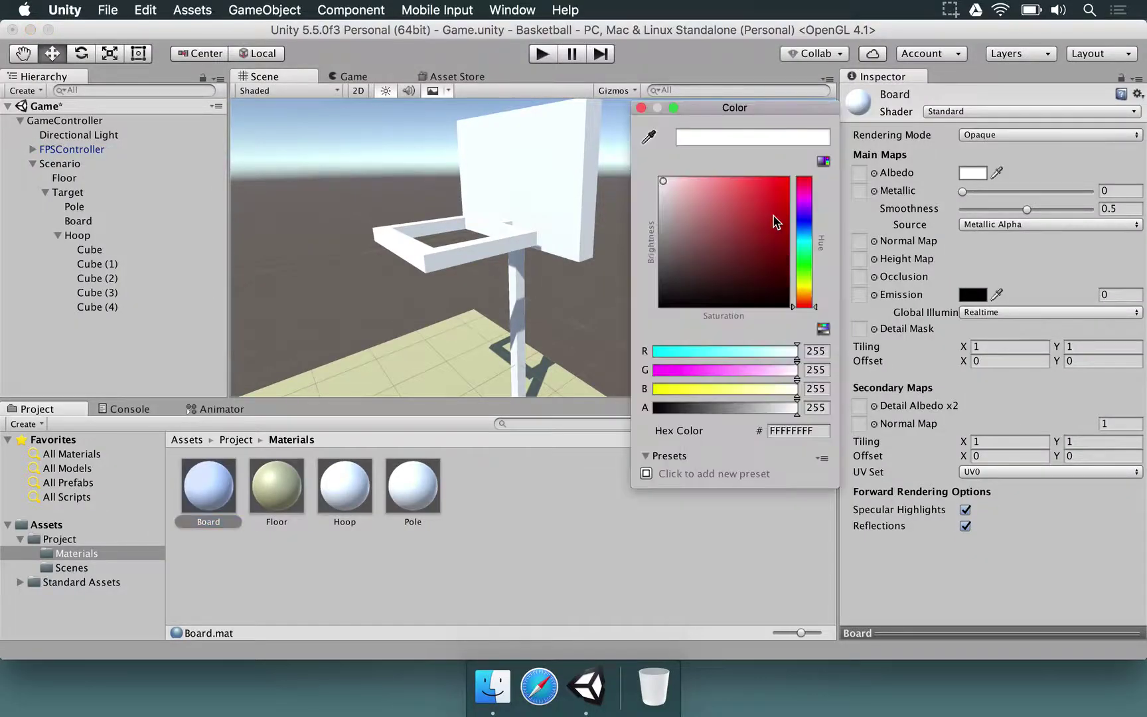
pyautogui.moveTo(758, 207); pyautogui.dragTo(734, 180)
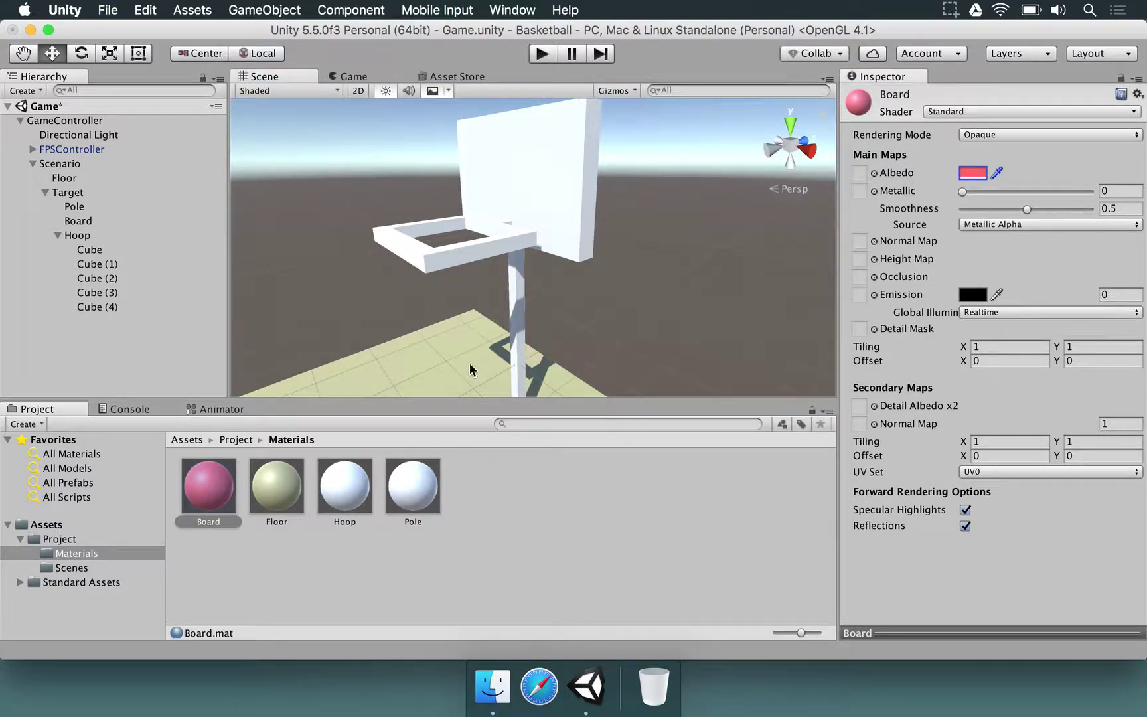
pyautogui.click(347, 483)
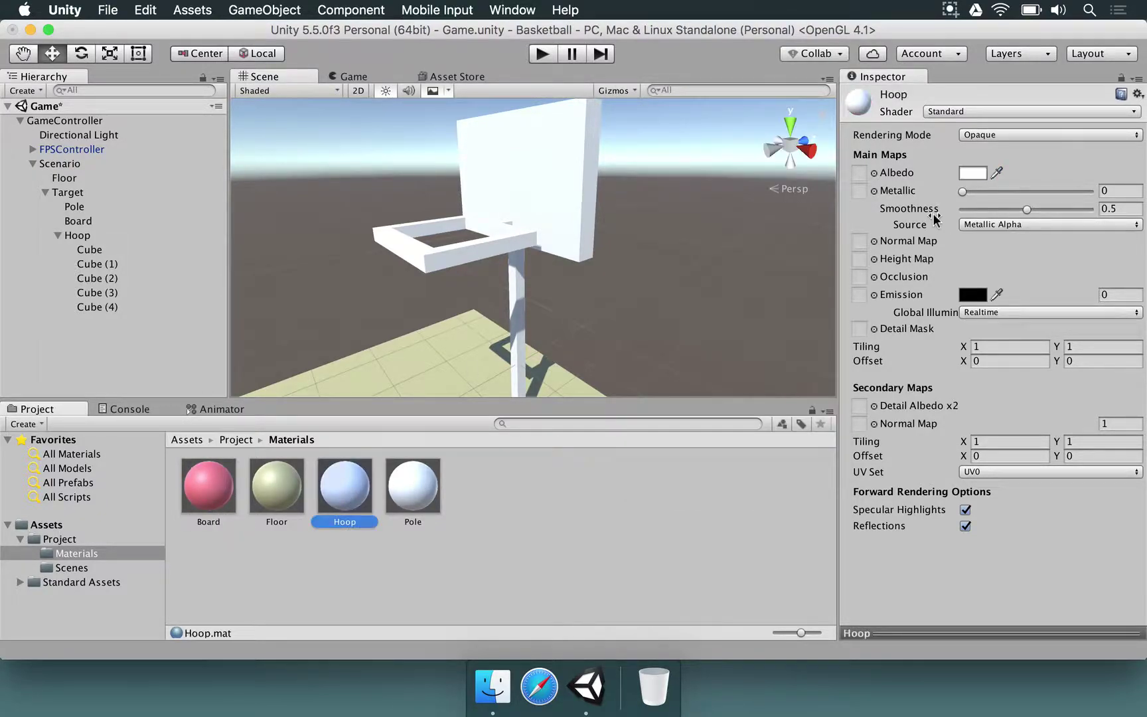
pyautogui.click(973, 173)
pyautogui.moveTo(748, 260); pyautogui.dragTo(662, 308)
pyautogui.click(641, 108)
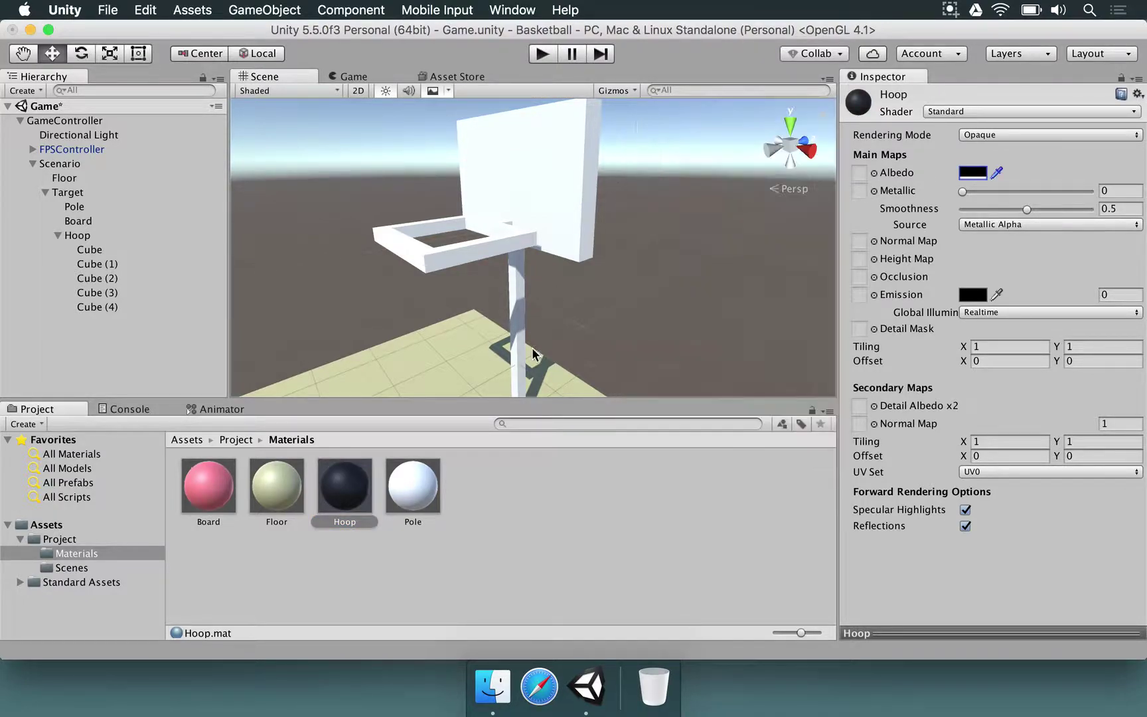
# Step: Colour the Pole material grey (989898)
pyautogui.click(436, 480)
pyautogui.click(973, 173)
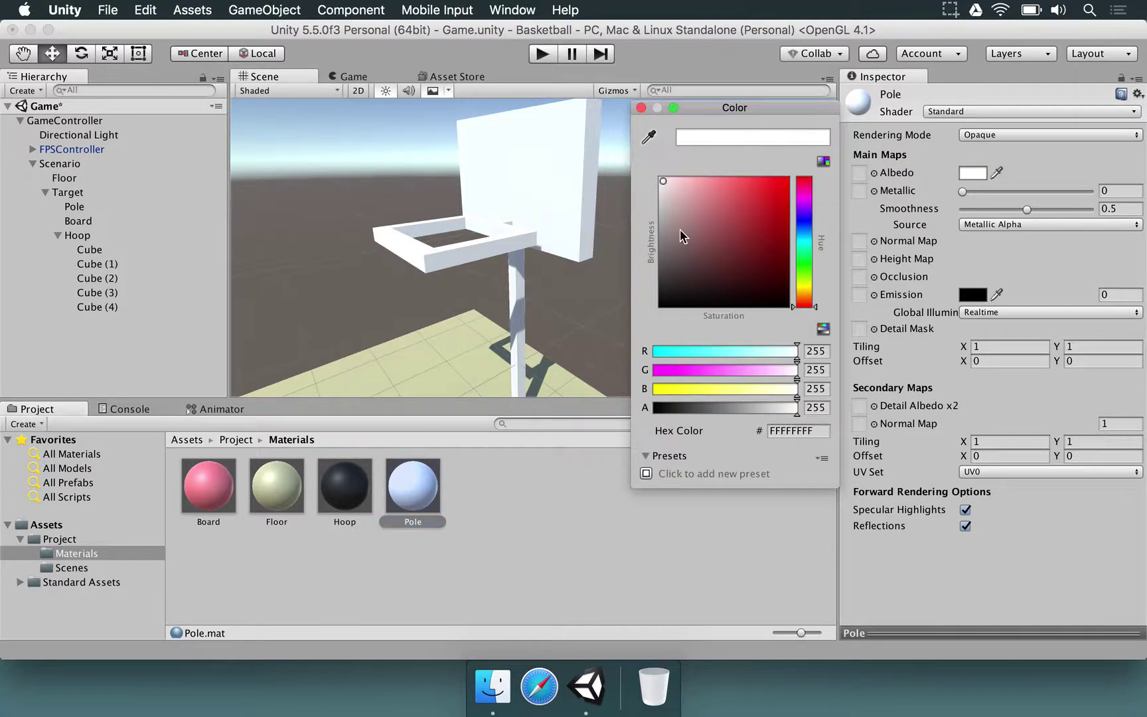
pyautogui.moveTo(683, 236); pyautogui.dragTo(661, 232)
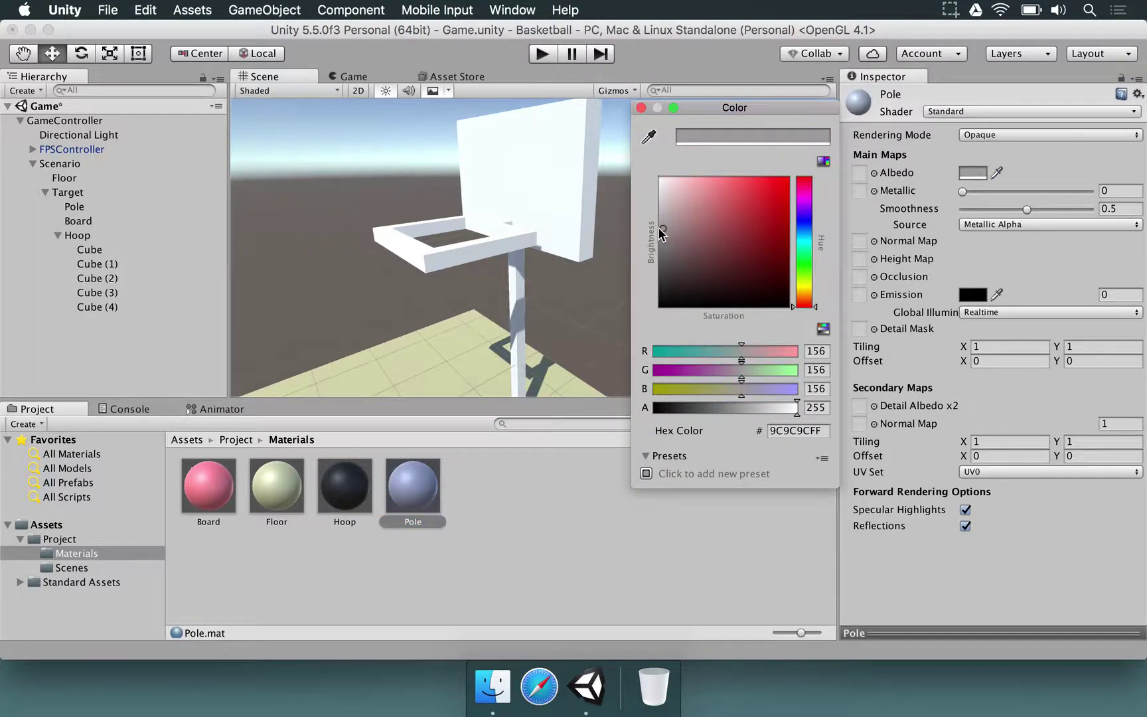
pyautogui.click(641, 107)
pyautogui.keyDown('alt'); pyautogui.moveTo(556, 254); pyautogui.dragTo(539, 229); pyautogui.keyUp('alt')
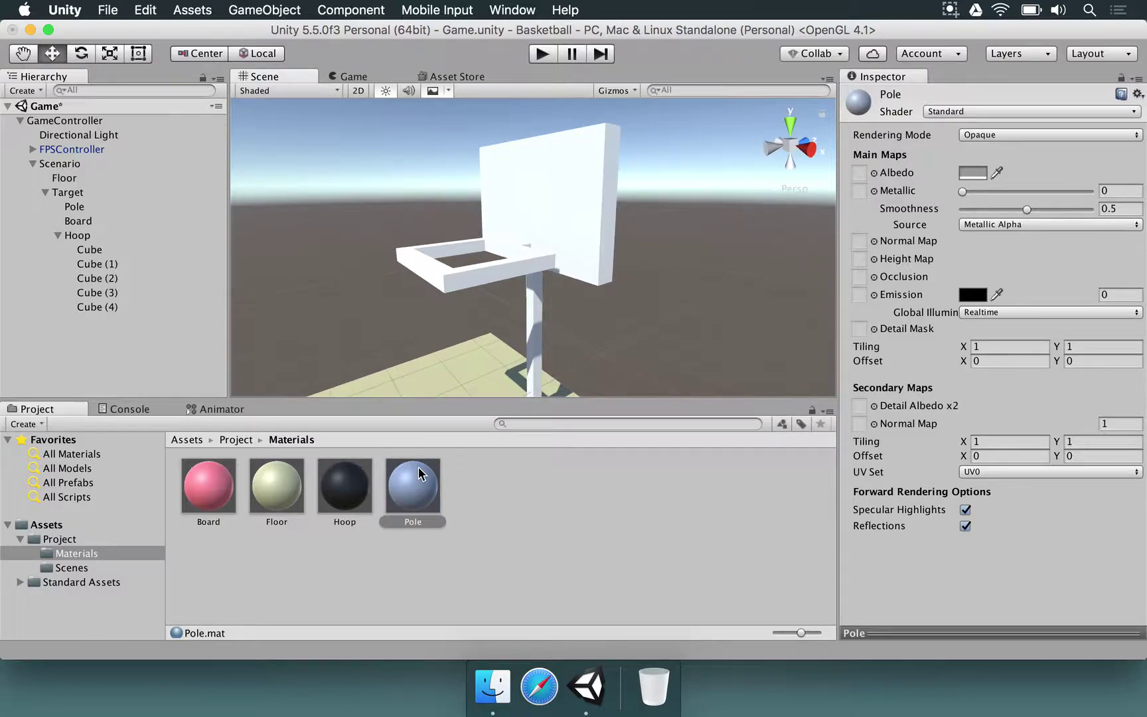
# Step: Drop the Pole material on the pole, Board on the backboard, and Hoop on Cube (3)
pyautogui.moveTo(418, 474); pyautogui.dragTo(534, 328)
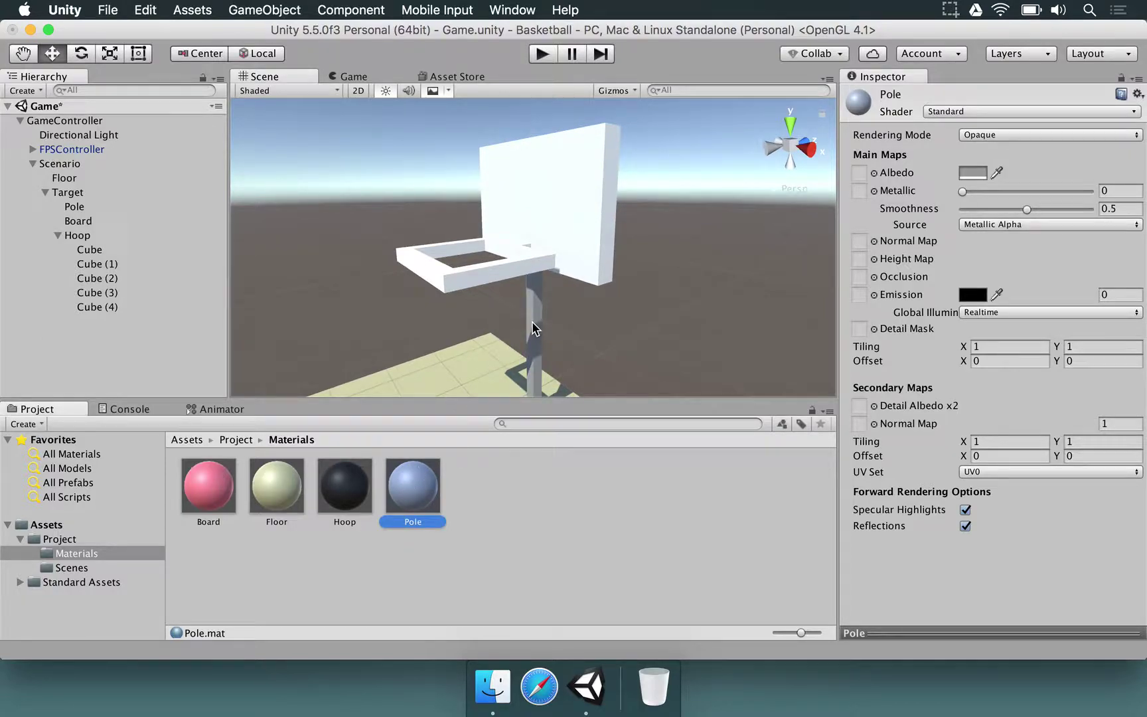
pyautogui.moveTo(229, 488); pyautogui.dragTo(471, 249)
pyautogui.click(442, 254)
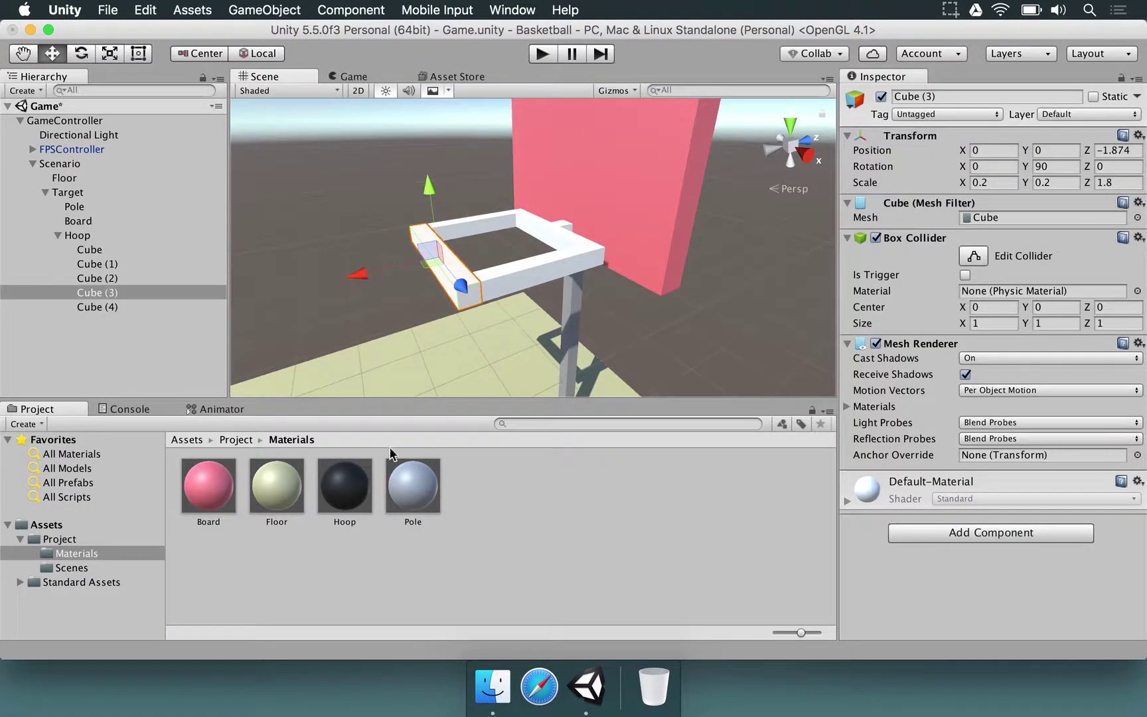
pyautogui.moveTo(344, 484); pyautogui.dragTo(443, 263)
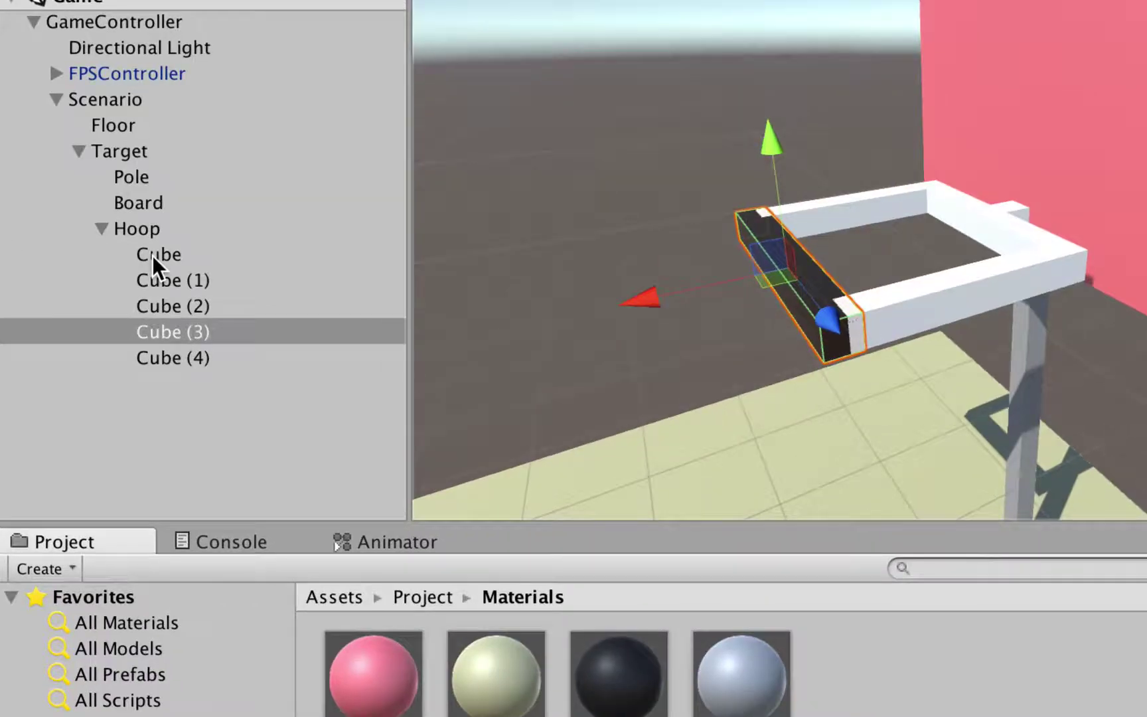
# Step: Assign the Hoop material to all five hoop cubes, Cube through Cube (4)
pyautogui.click(159, 255)
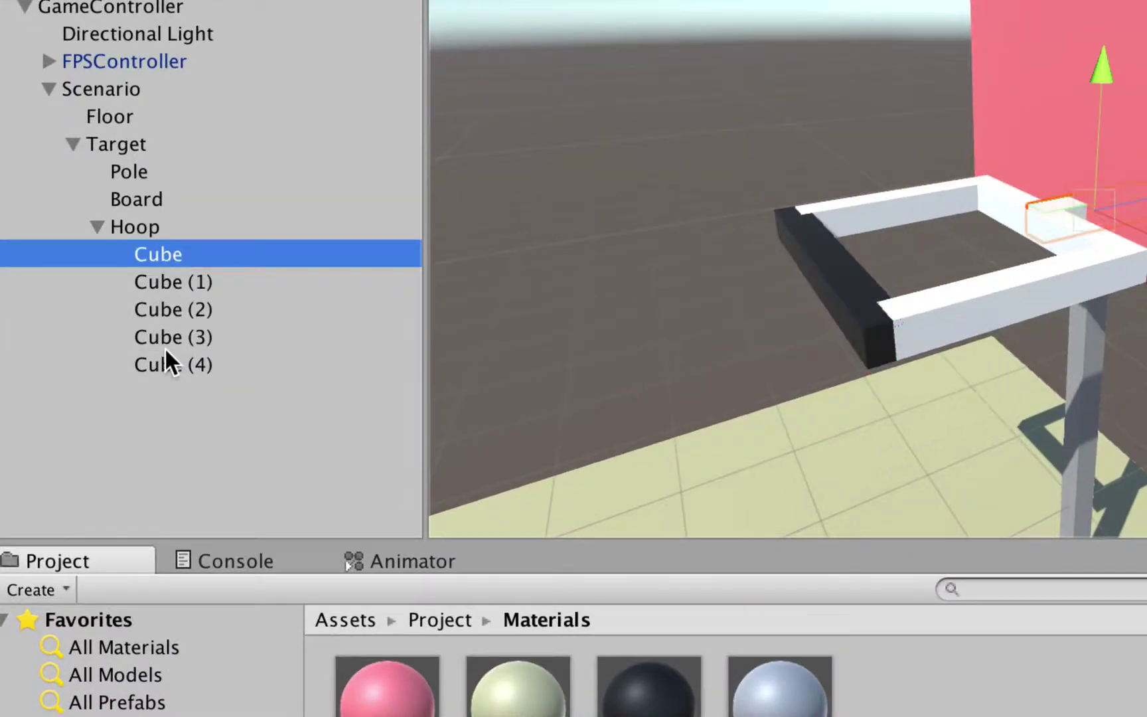
pyautogui.keyDown('shift'); pyautogui.click(165, 361); pyautogui.keyUp('shift')
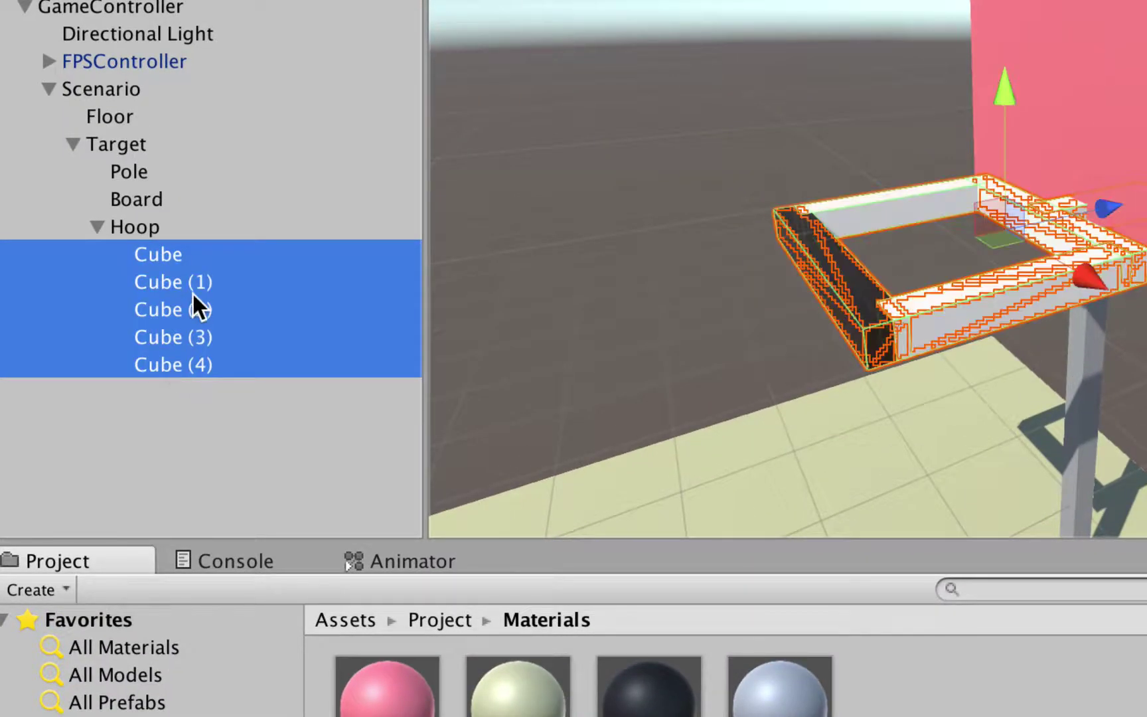
pyautogui.click(159, 226)
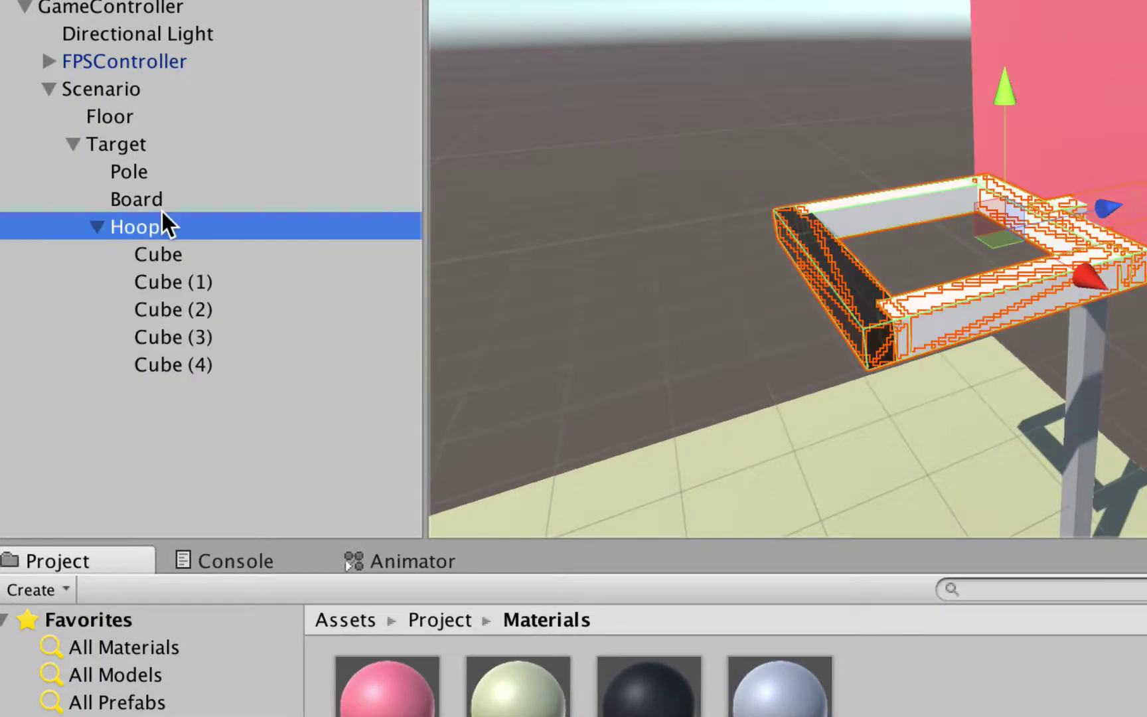
pyautogui.click(162, 252)
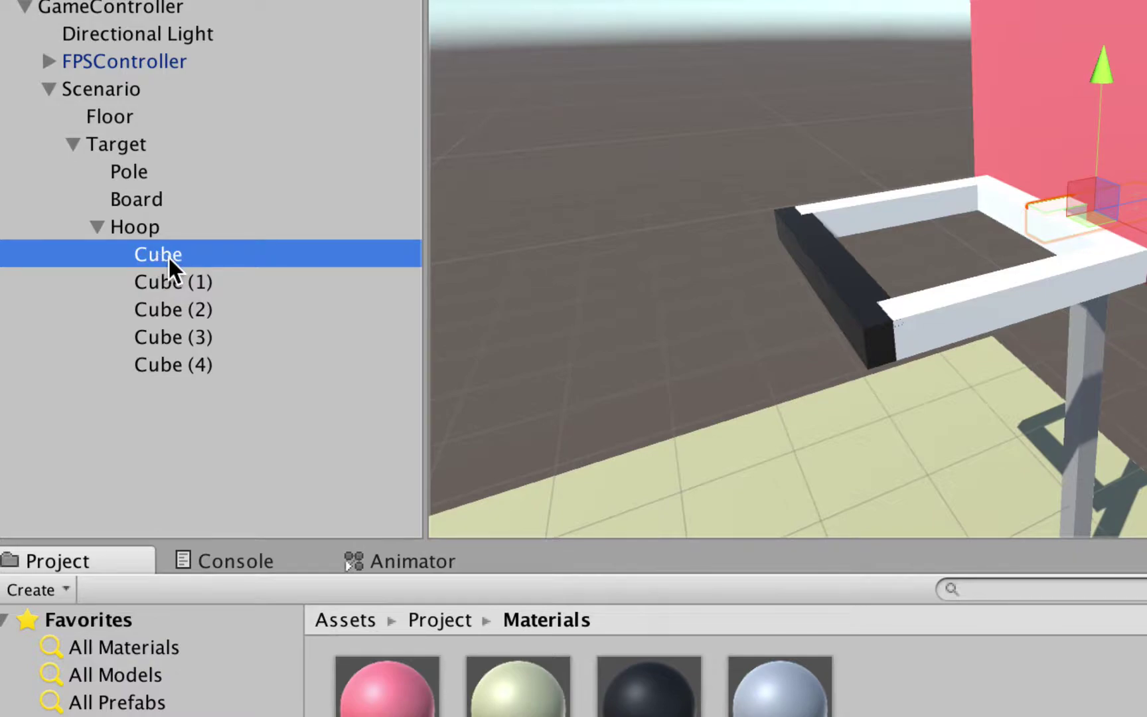
pyautogui.keyDown('shift'); pyautogui.click(149, 362); pyautogui.keyUp('shift')
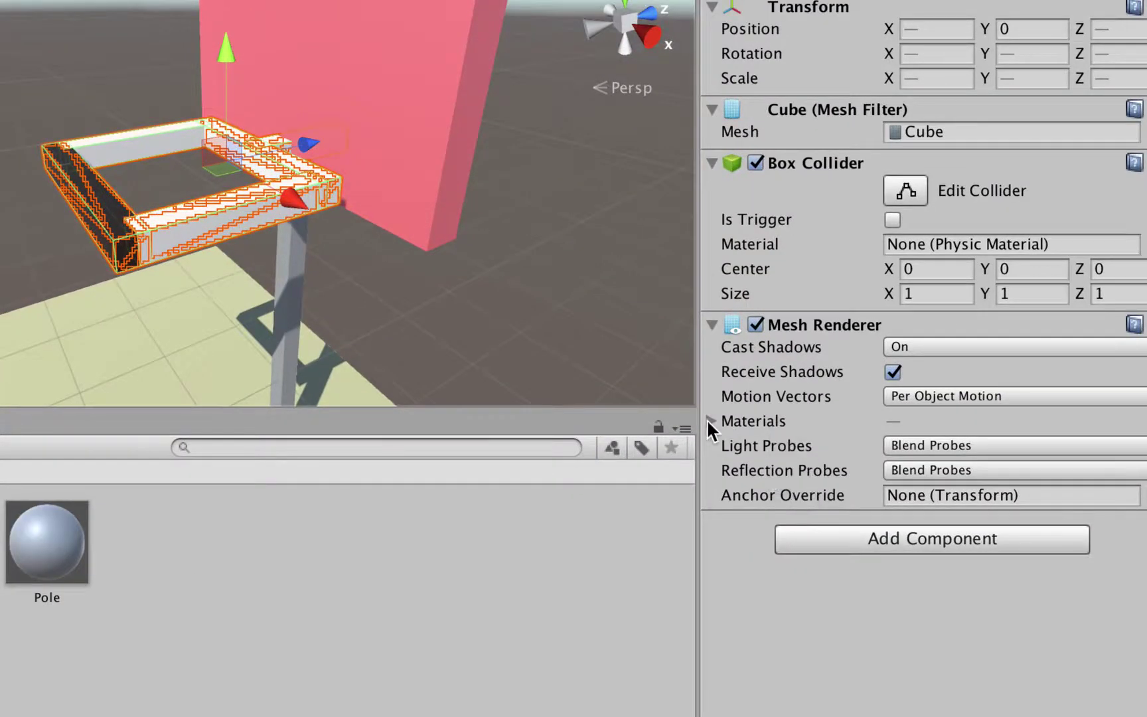
pyautogui.click(710, 427)
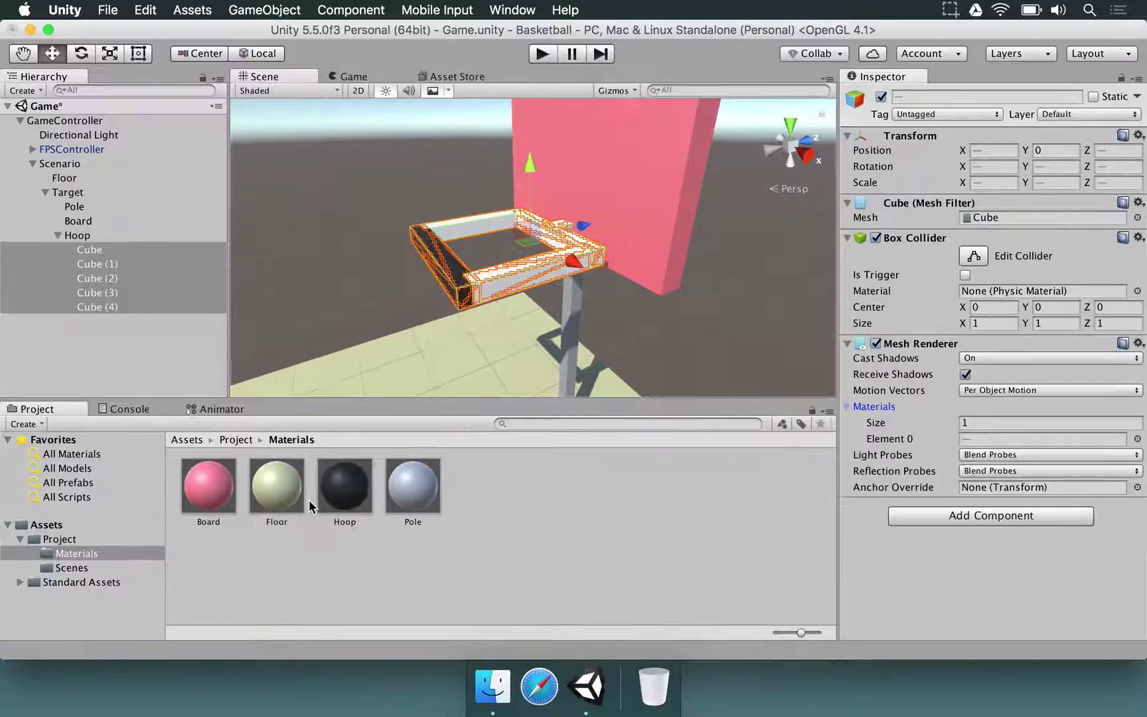
pyautogui.moveTo(345, 489); pyautogui.dragTo(983, 446)
pyautogui.click(443, 180)
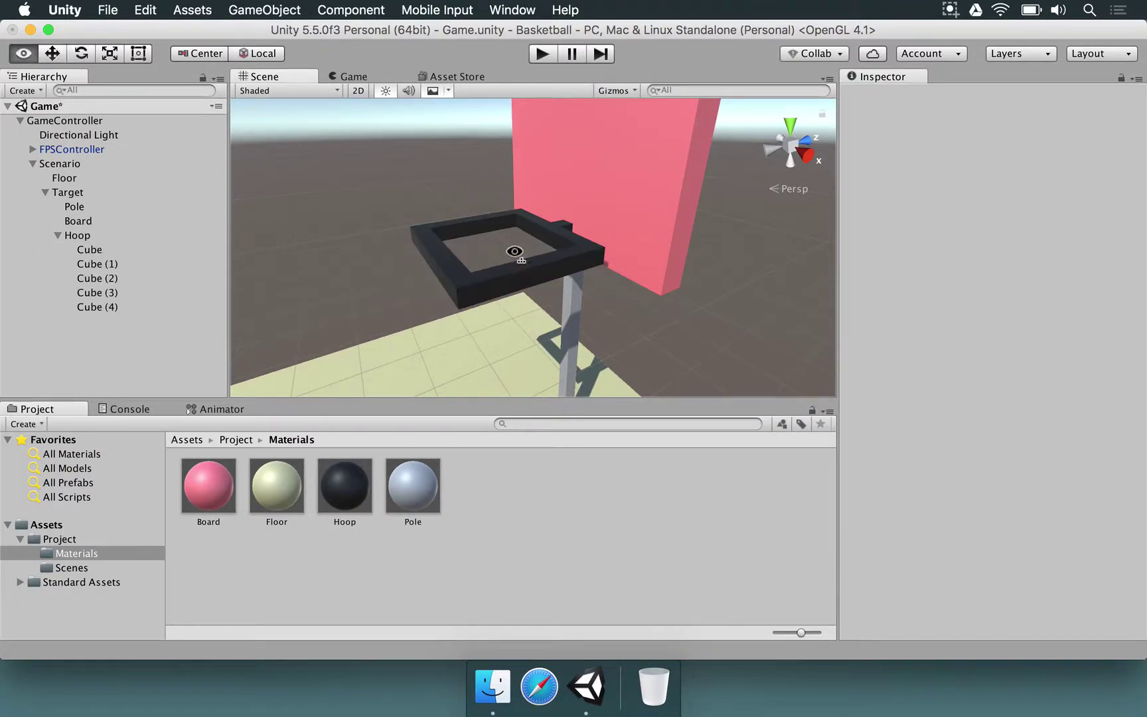
pyautogui.moveTo(515, 251); pyautogui.dragTo(640, 219, button='right')
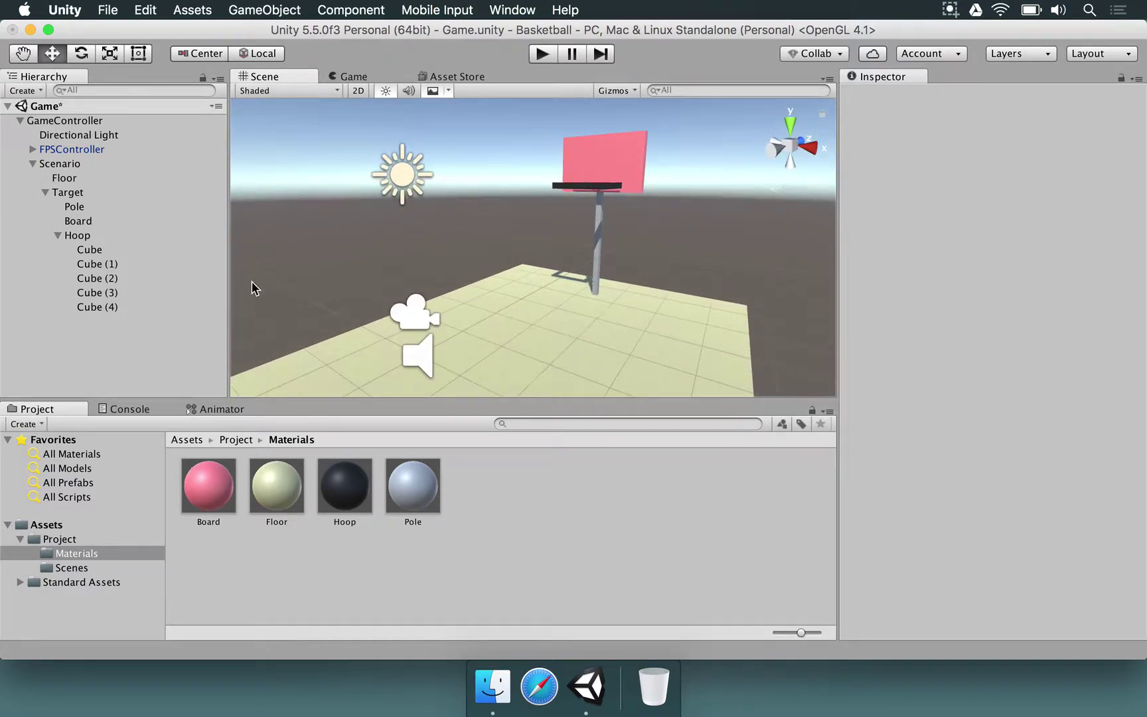
# Step: Save the scene and run it in Play mode to check the hoop
pyautogui.click(69, 237)
pyautogui.press('super+s')
pyautogui.click(541, 59)
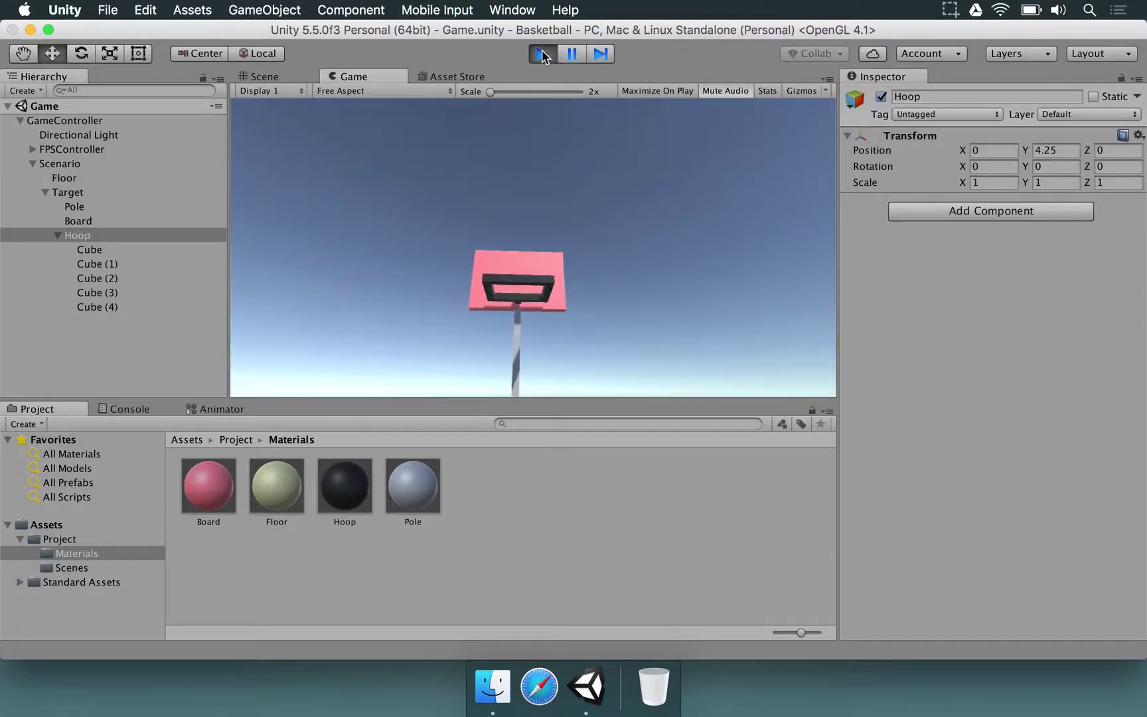
pyautogui.press('super+p')
# Step: Collapse the Hoop and Target groups in the Hierarchy
pyautogui.click(85, 236)
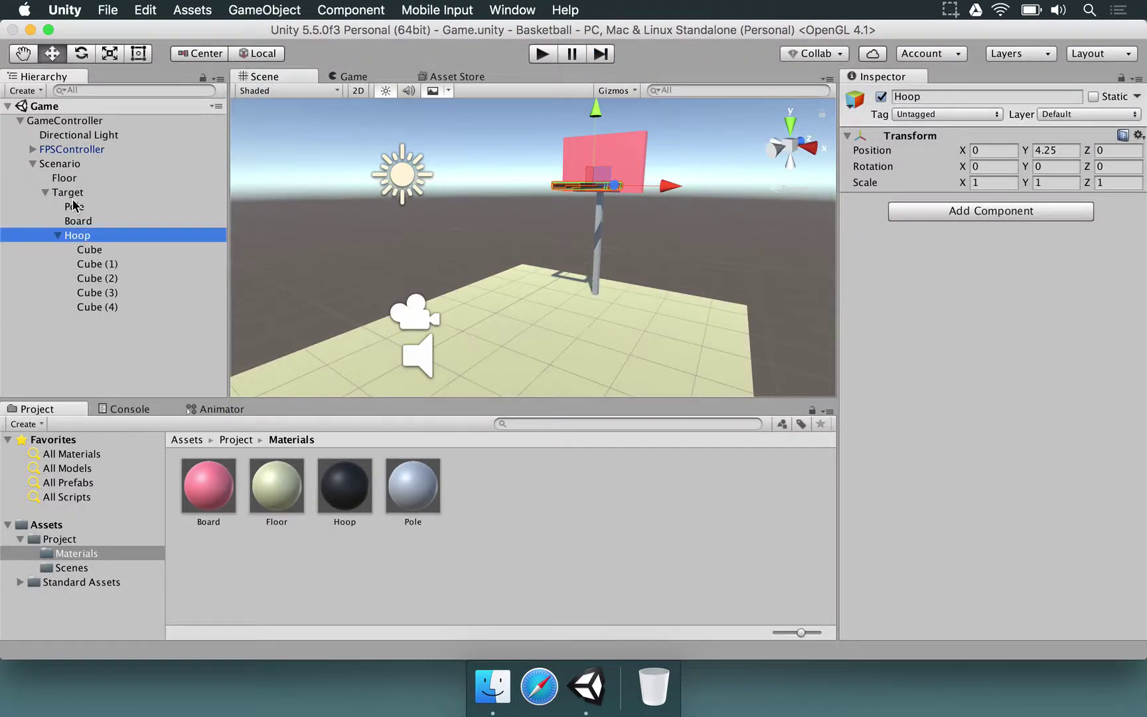
pyautogui.click(57, 236)
pyautogui.click(44, 193)
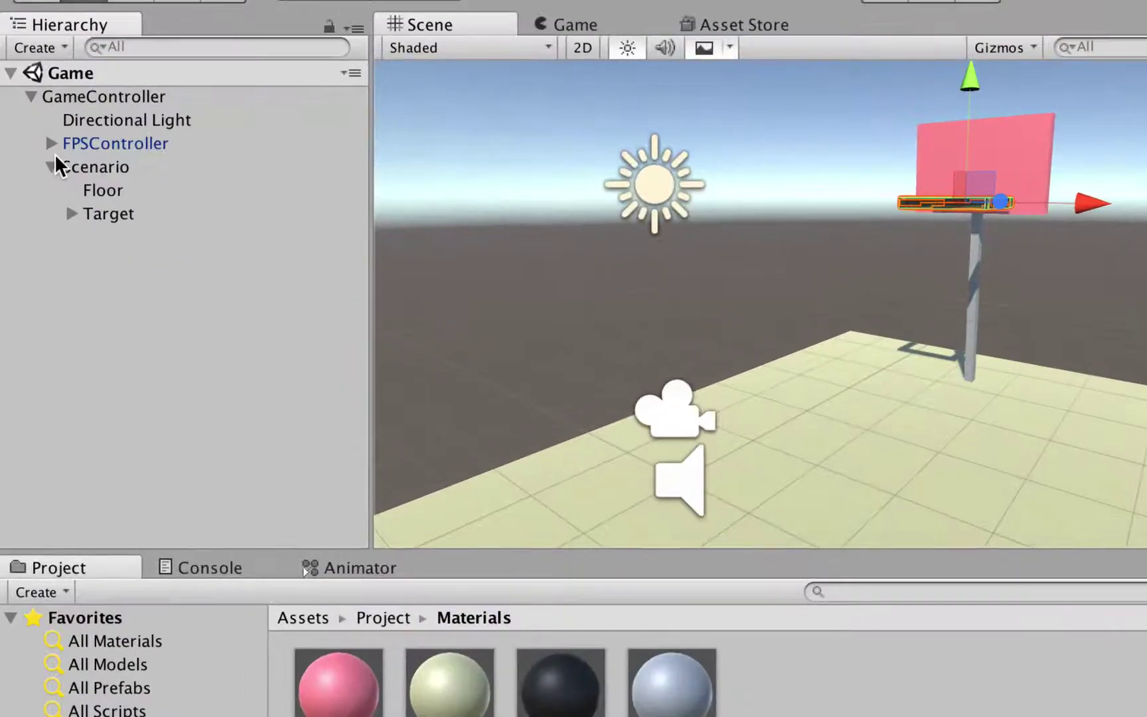
# Step: Add a sphere under Scenario and move it forward to Z 3.14
pyautogui.click(53, 163)
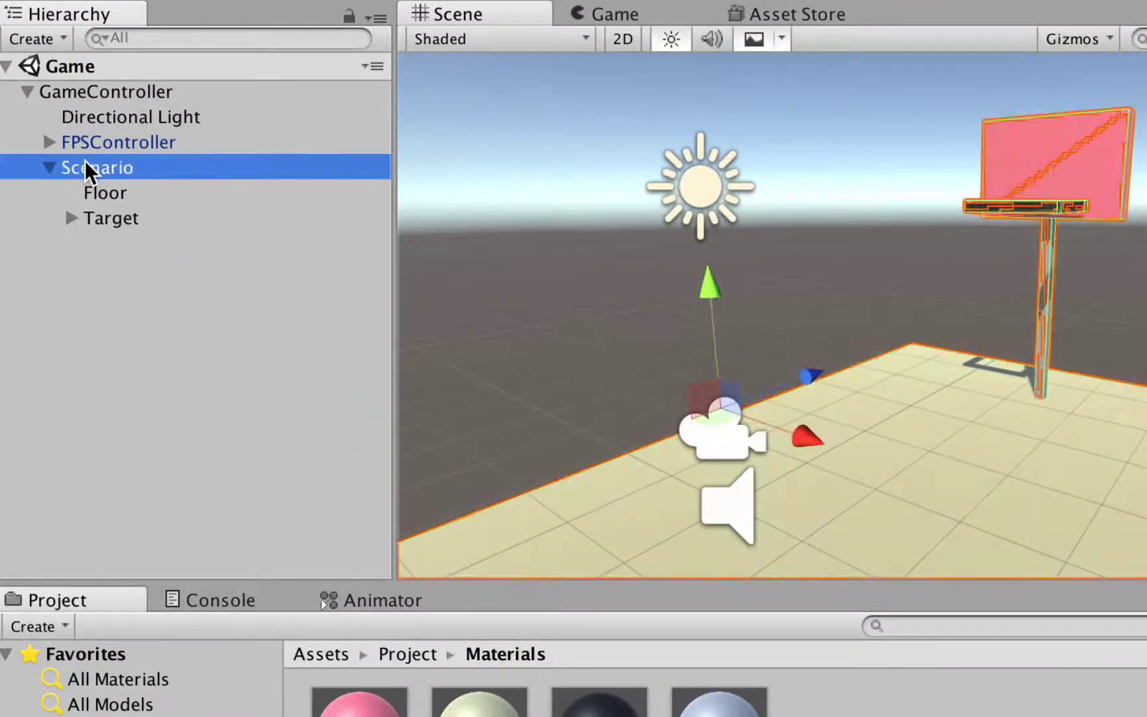
pyautogui.rightClick(84, 161)
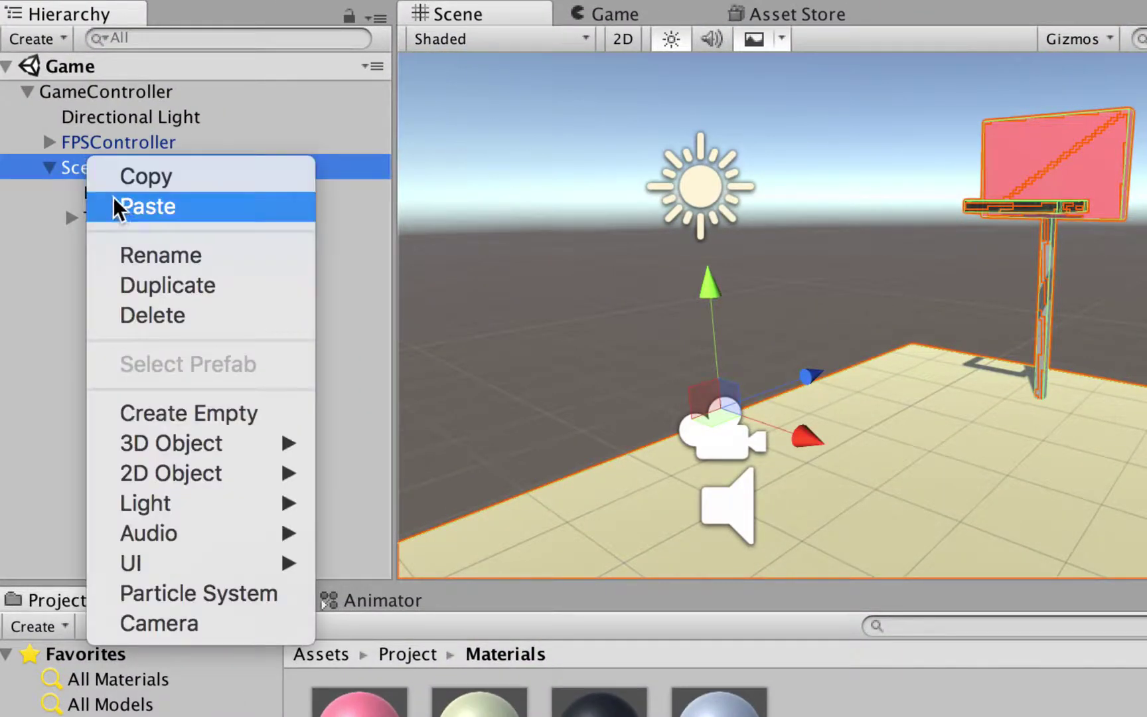
pyautogui.click(220, 413)
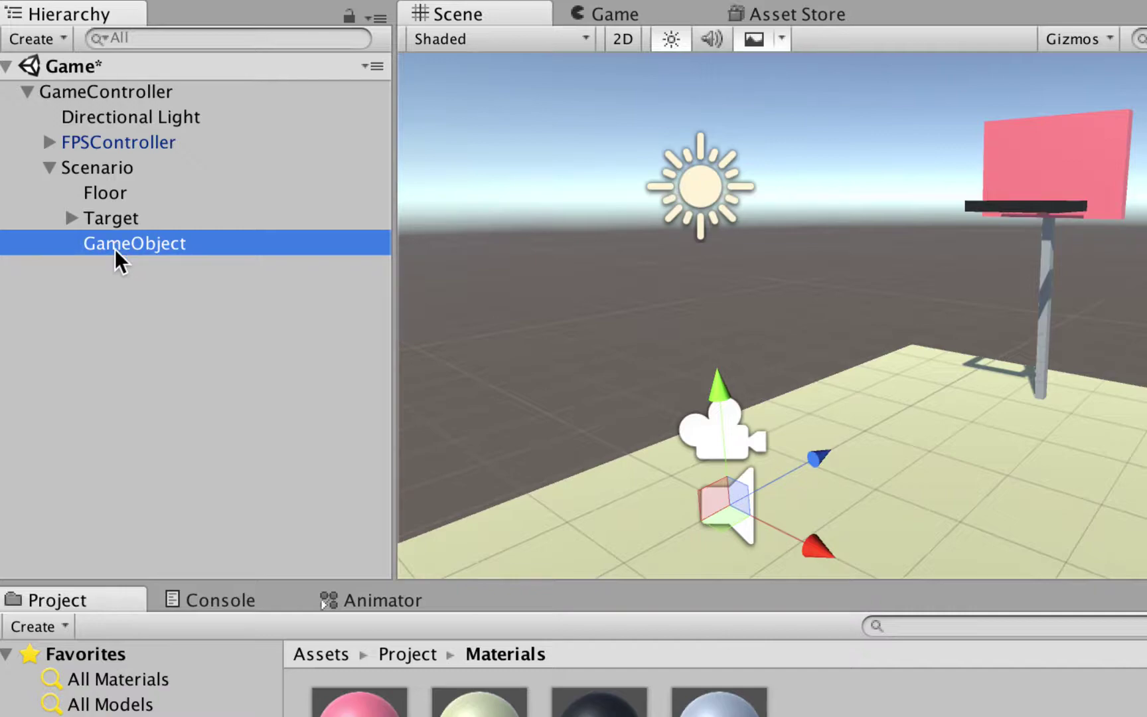
pyautogui.press('super+z')
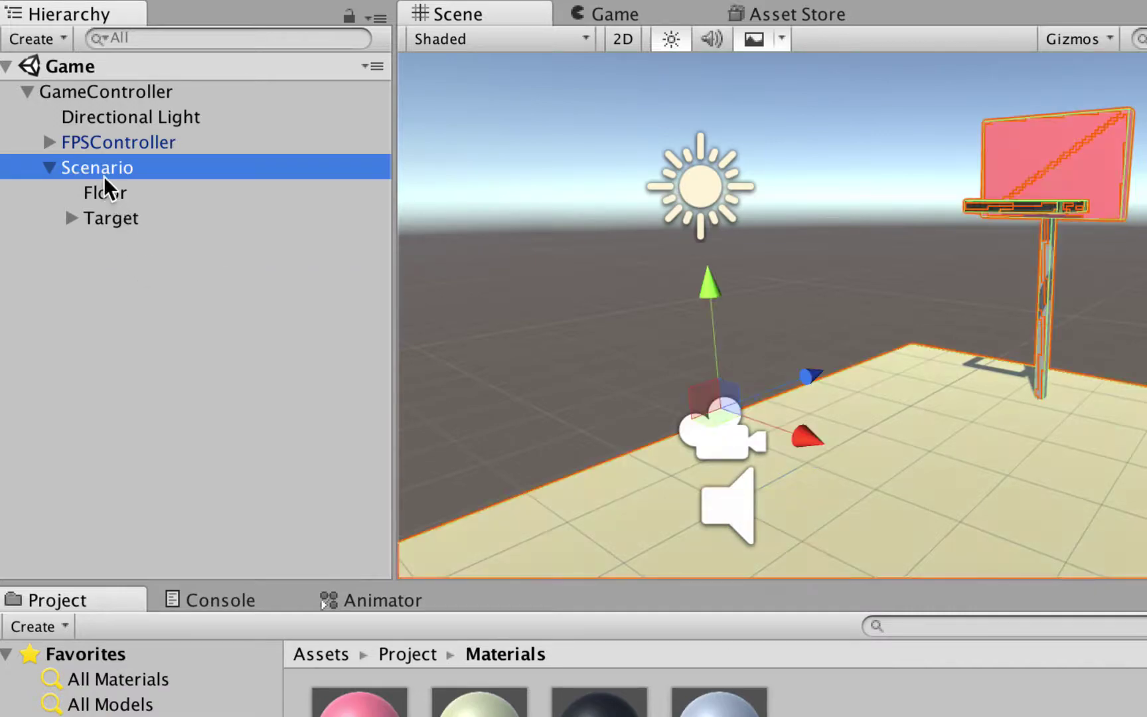
pyautogui.rightClick(78, 167)
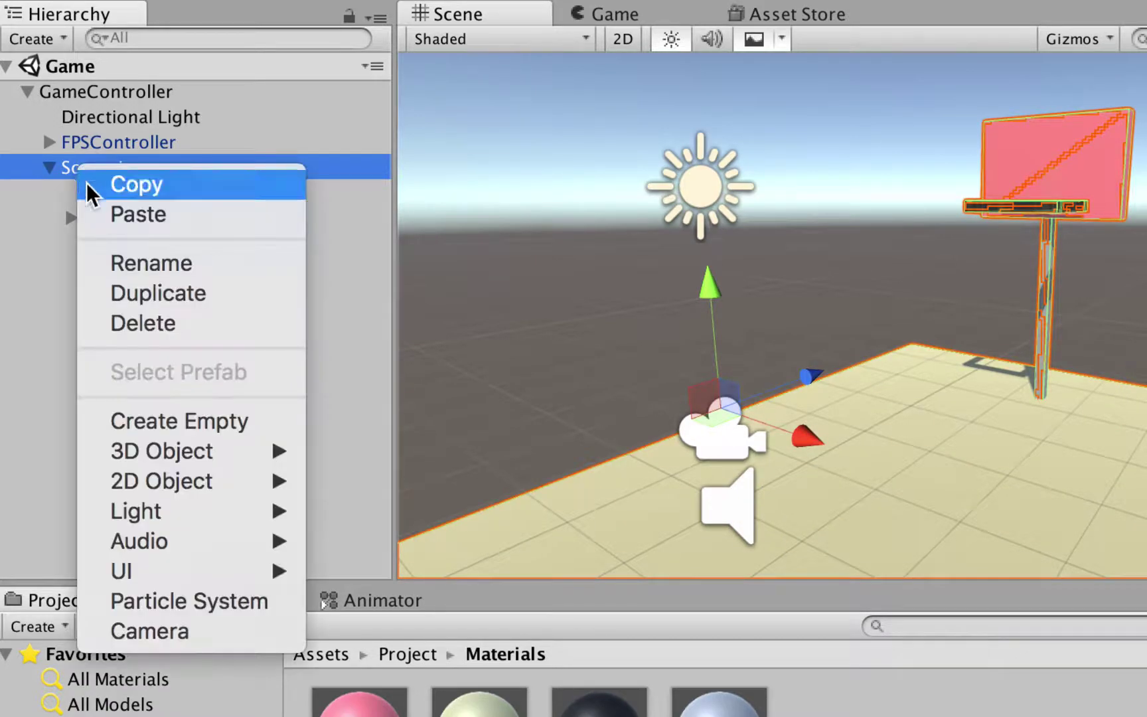
pyautogui.moveTo(186, 452)
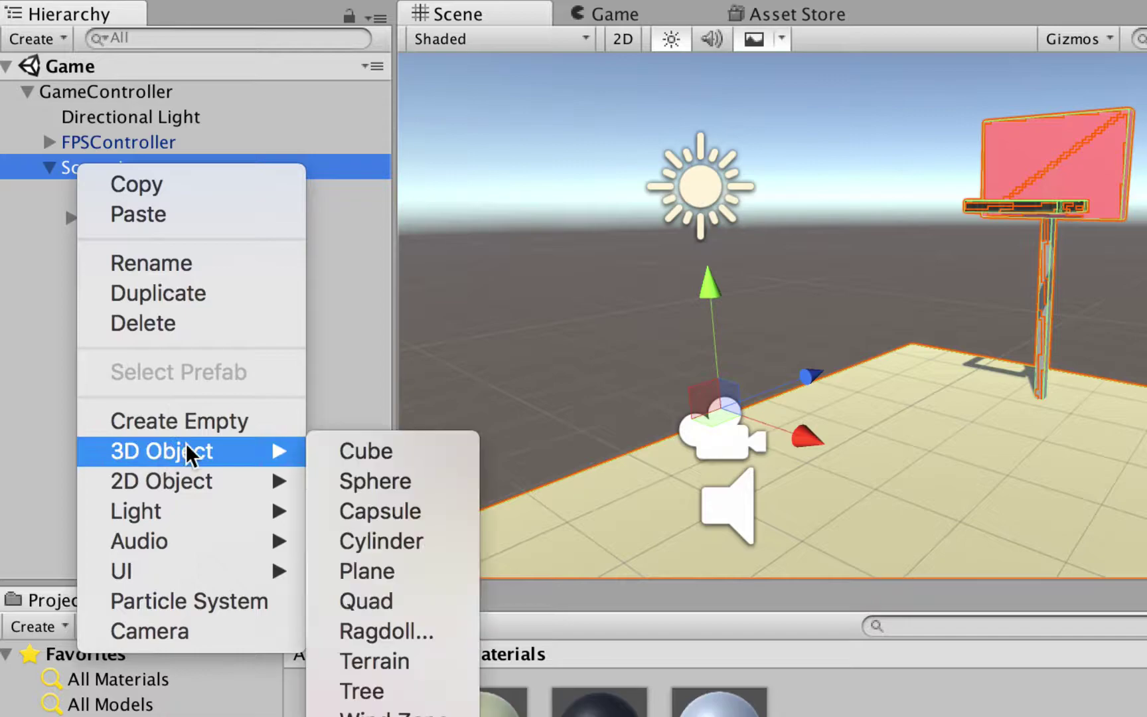
pyautogui.click(367, 482)
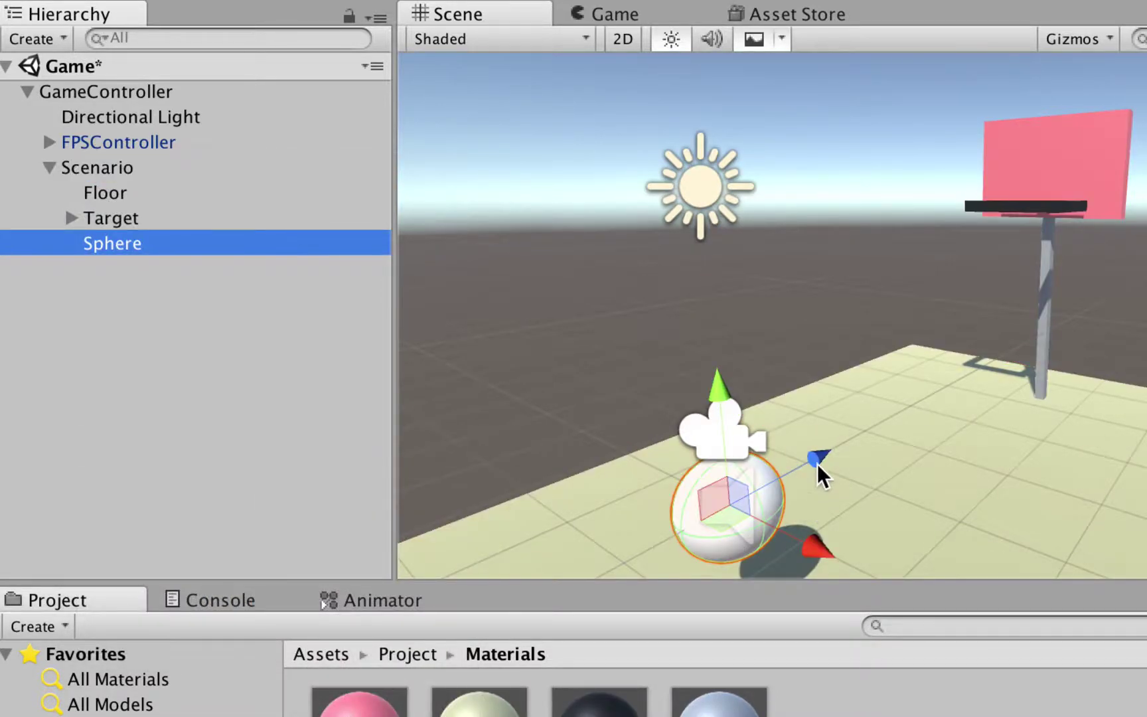
pyautogui.moveTo(817, 463); pyautogui.dragTo(965, 406)
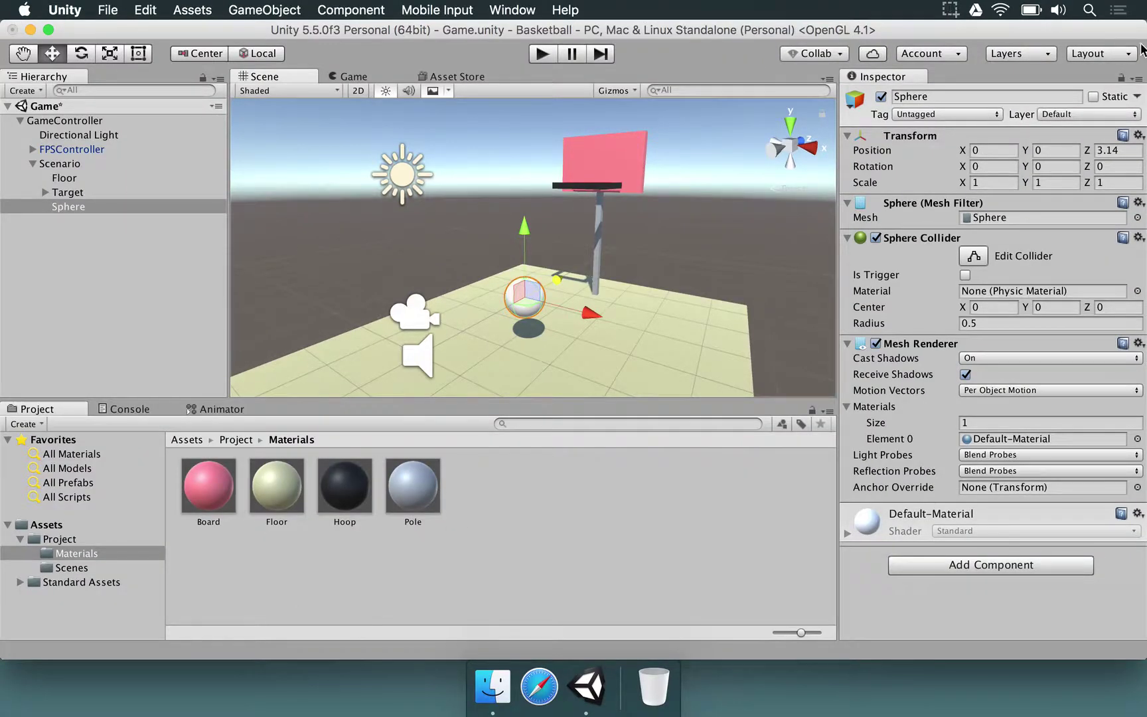
# Step: Rename the sphere to Ball
pyautogui.click(1014, 93)
pyautogui.write('Ba')
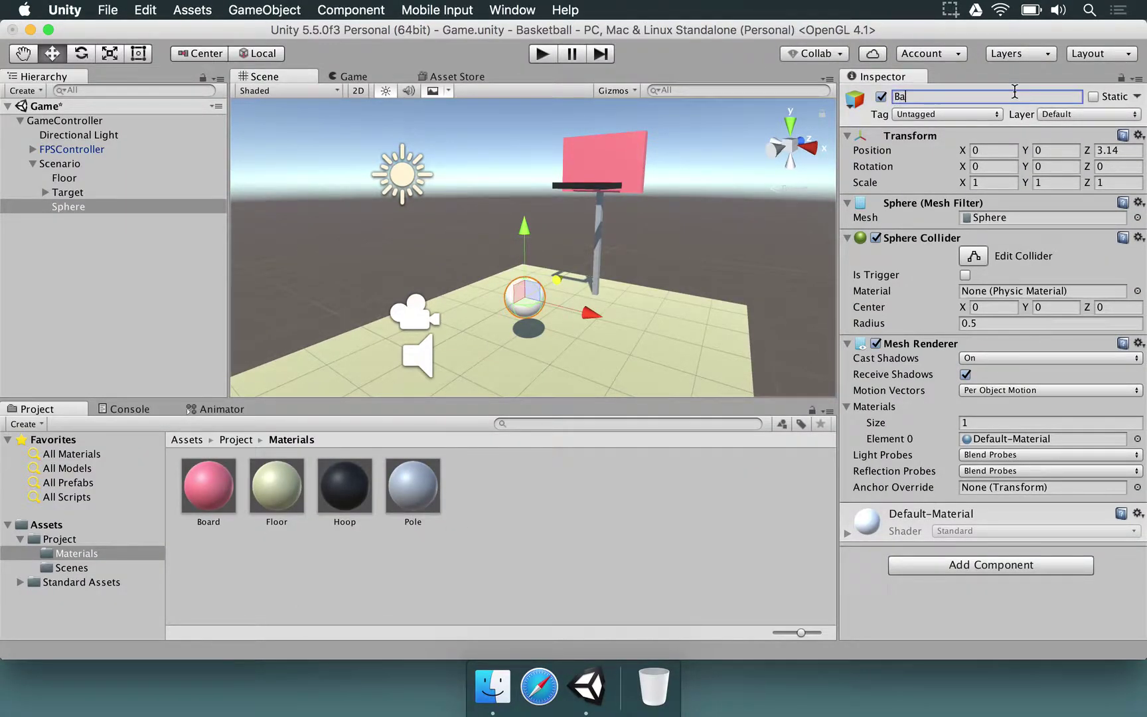
pyautogui.write('ll')
pyautogui.press('Return')
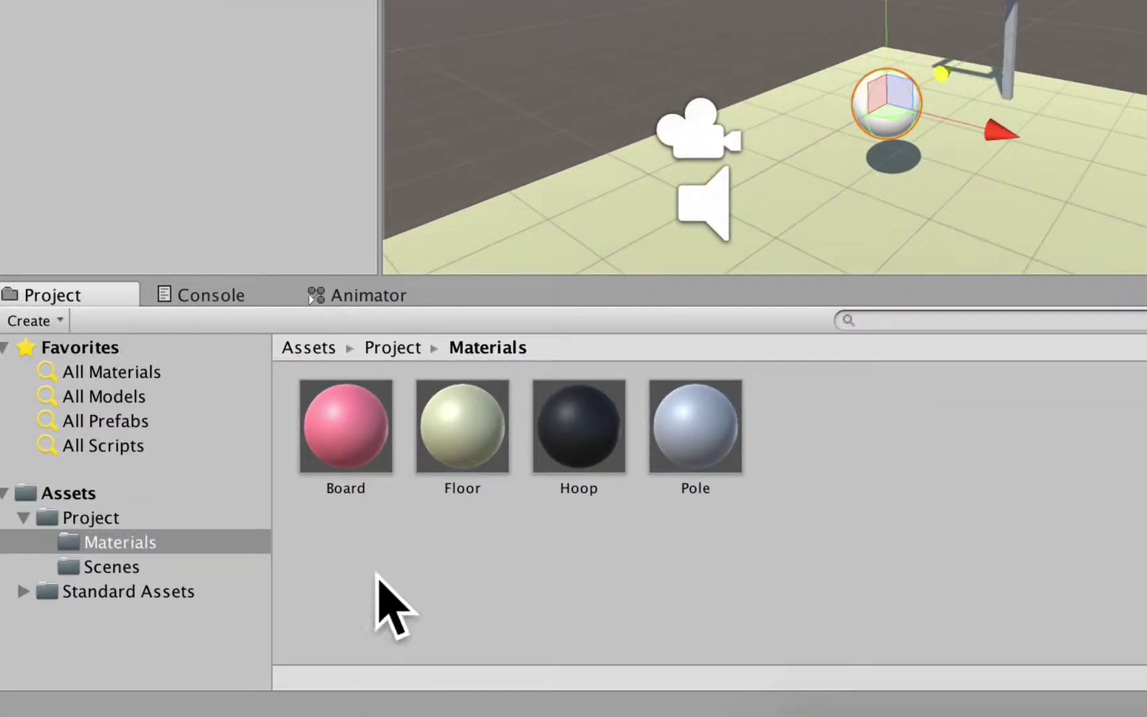
# Step: Create a material named Ball with an orange base colour (225, 138, 7)
pyautogui.rightClick(226, 575)
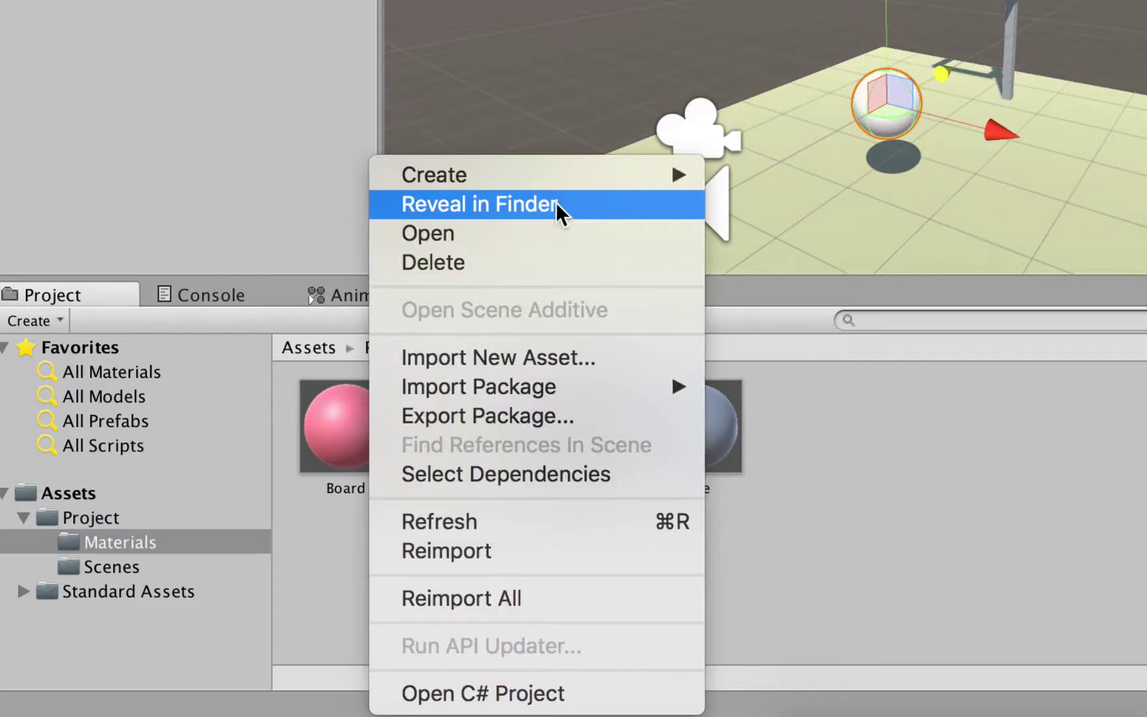
pyautogui.moveTo(582, 180)
pyautogui.click(824, 222)
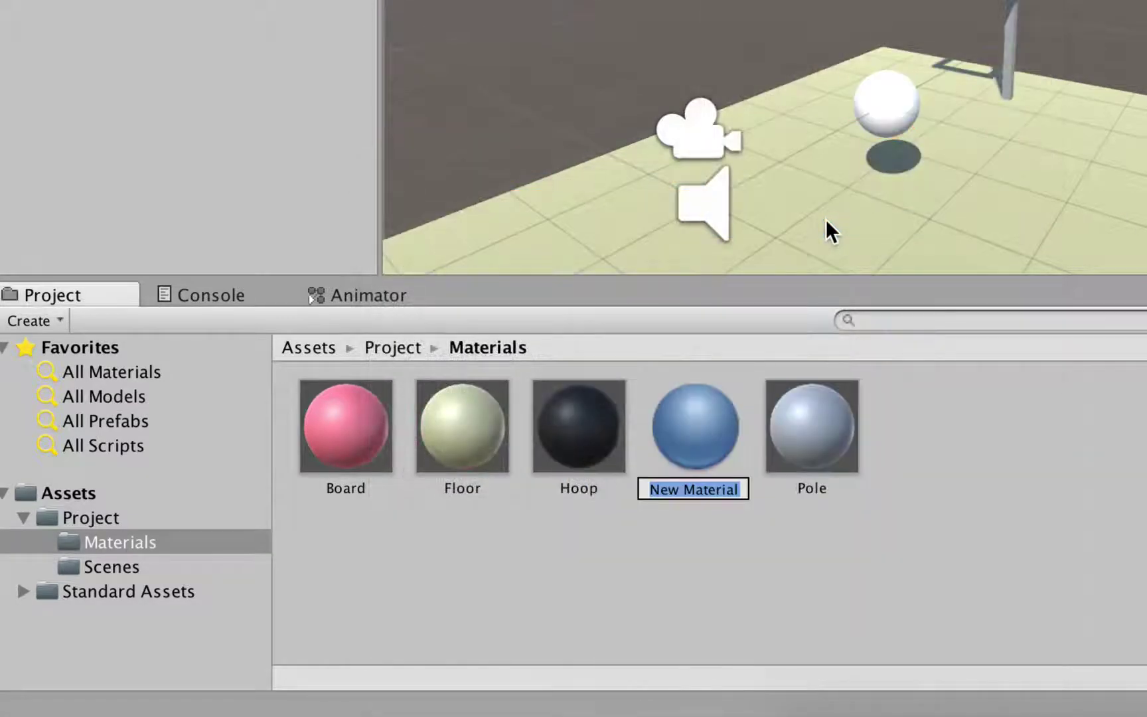
pyautogui.write('Ball')
pyautogui.press('Return')
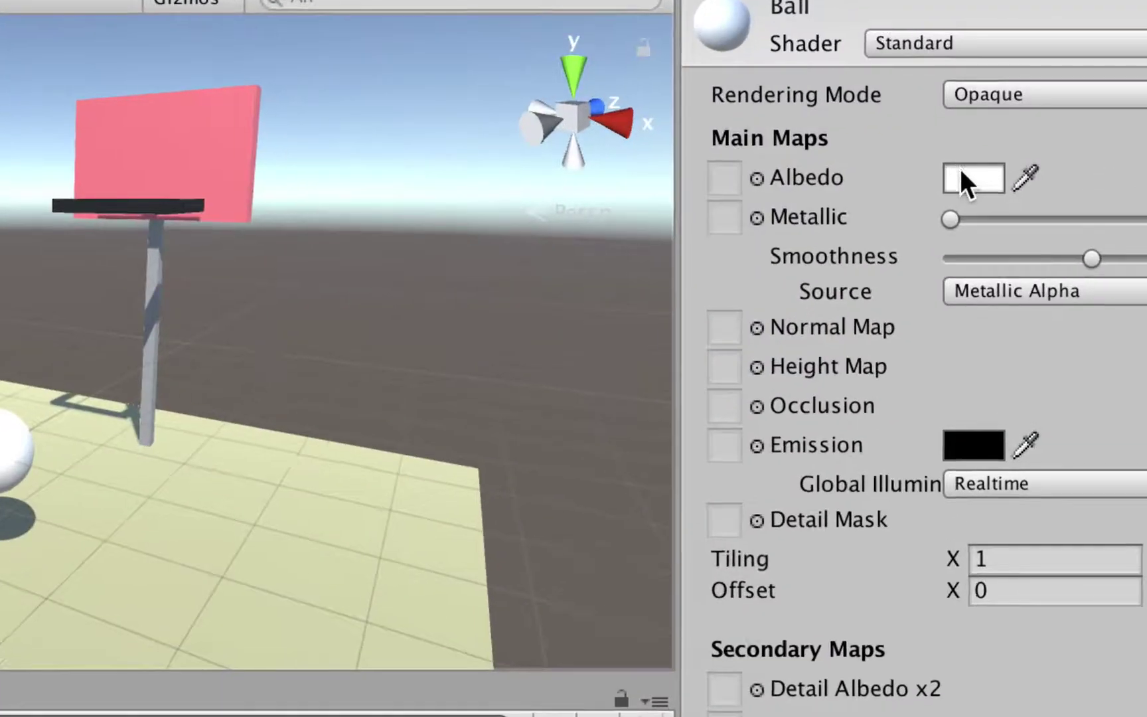
pyautogui.click(972, 172)
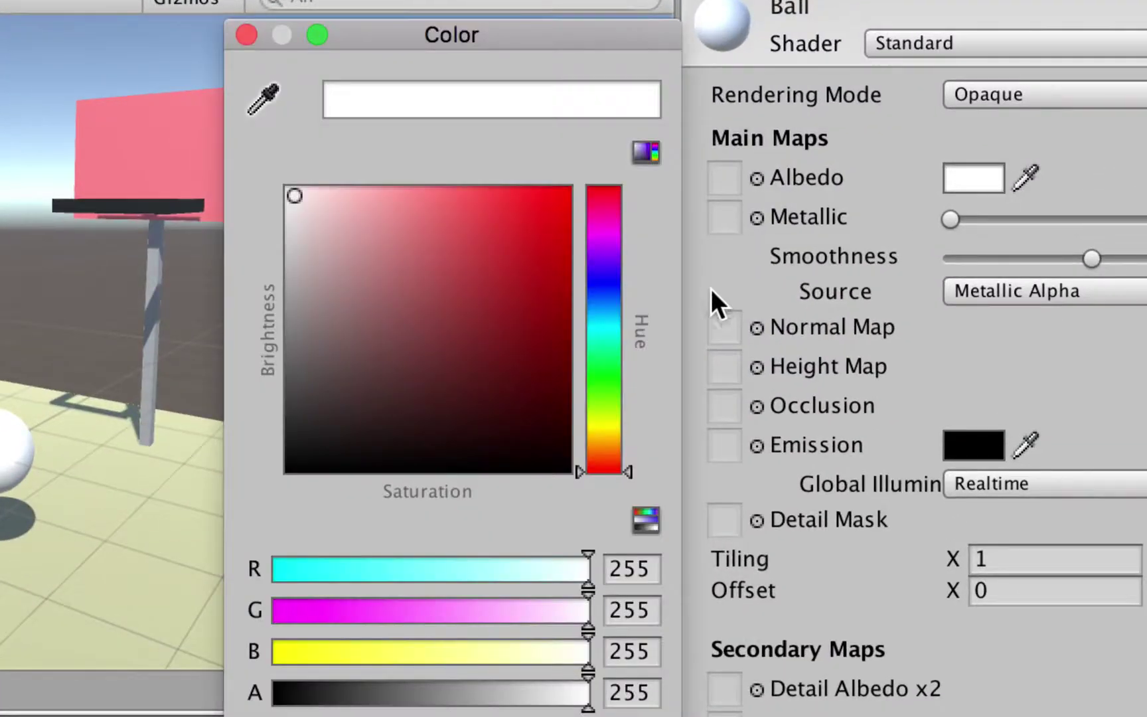
pyautogui.click(613, 438)
pyautogui.moveTo(531, 302); pyautogui.dragTo(553, 223)
pyautogui.moveTo(604, 435); pyautogui.dragTo(604, 440)
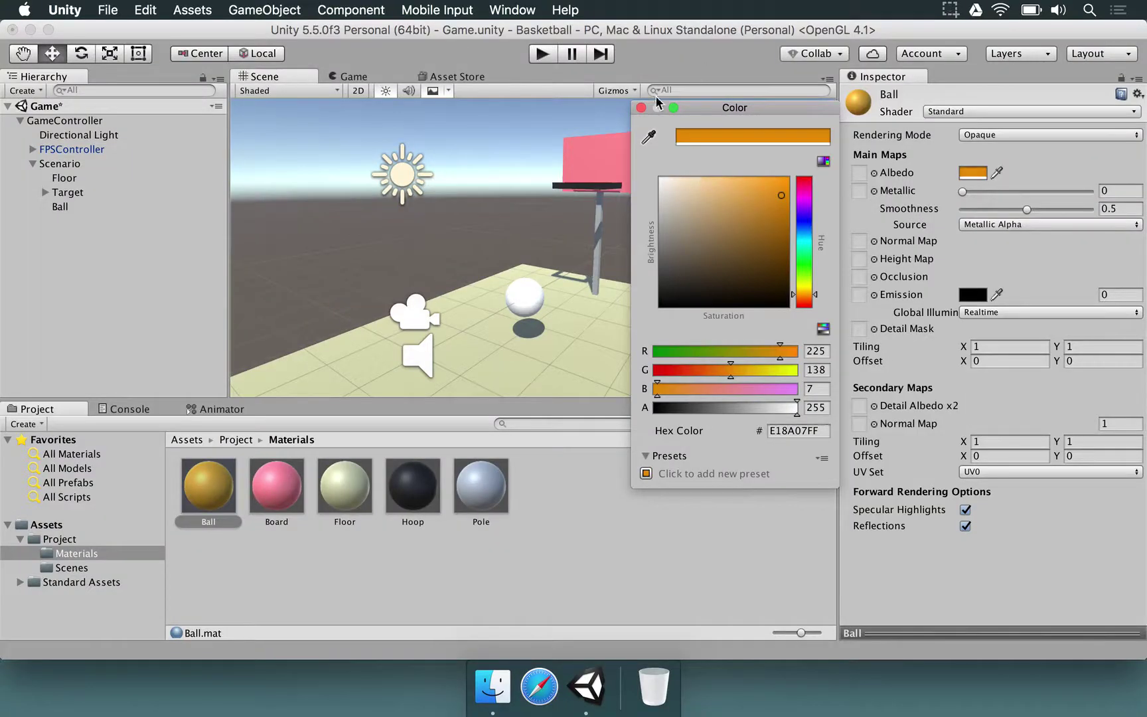
# Step: Apply the Ball material to the sphere, save the scene, and start Play mode
pyautogui.click(641, 108)
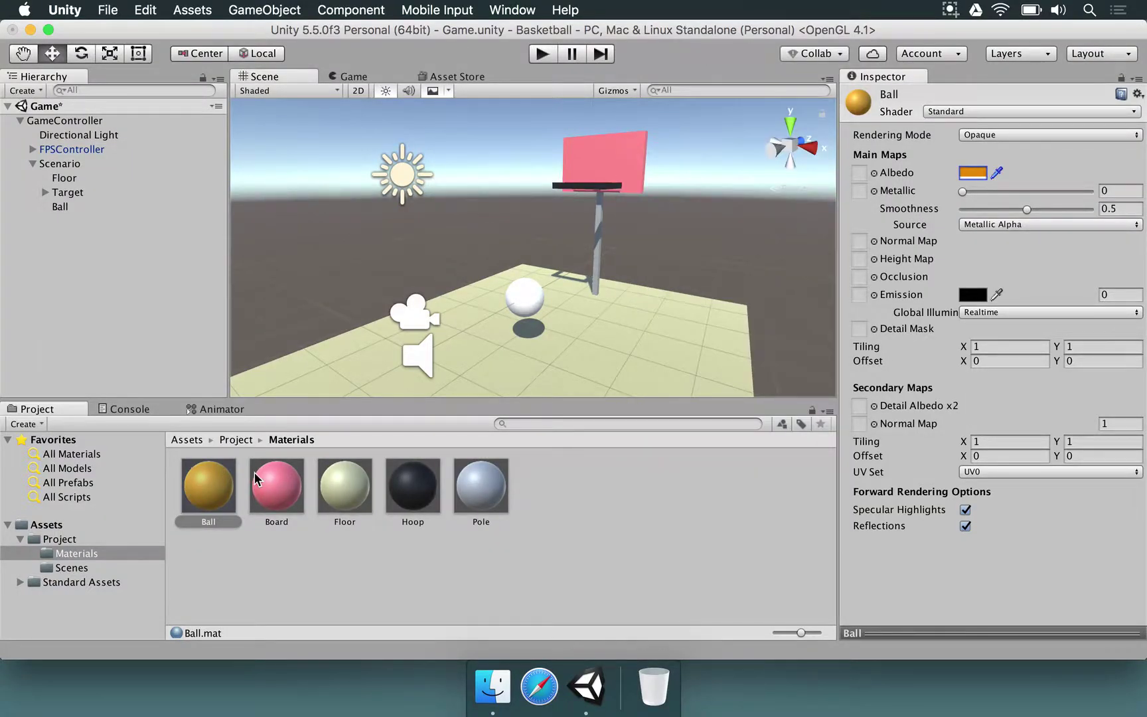
pyautogui.moveTo(222, 481); pyautogui.dragTo(525, 294)
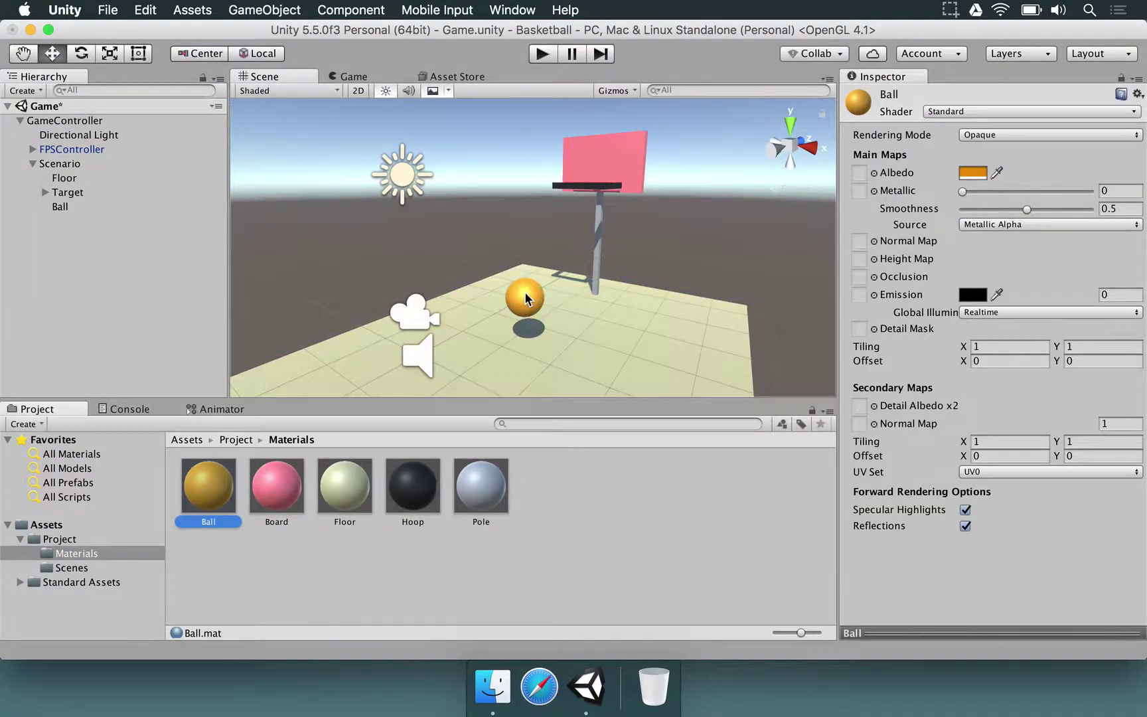
pyautogui.press('super+s')
pyautogui.click(542, 55)
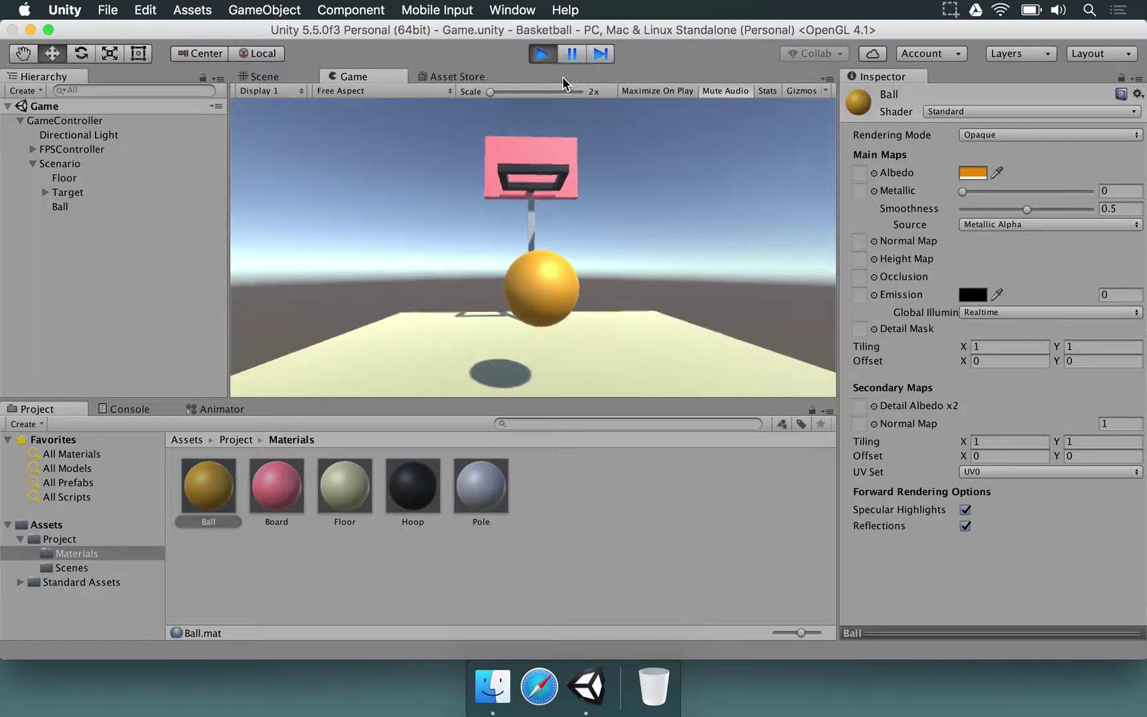
# Step: Exit play mode, check the FPSController, then select the Ball in the Hierarchy
pyautogui.click(543, 53)
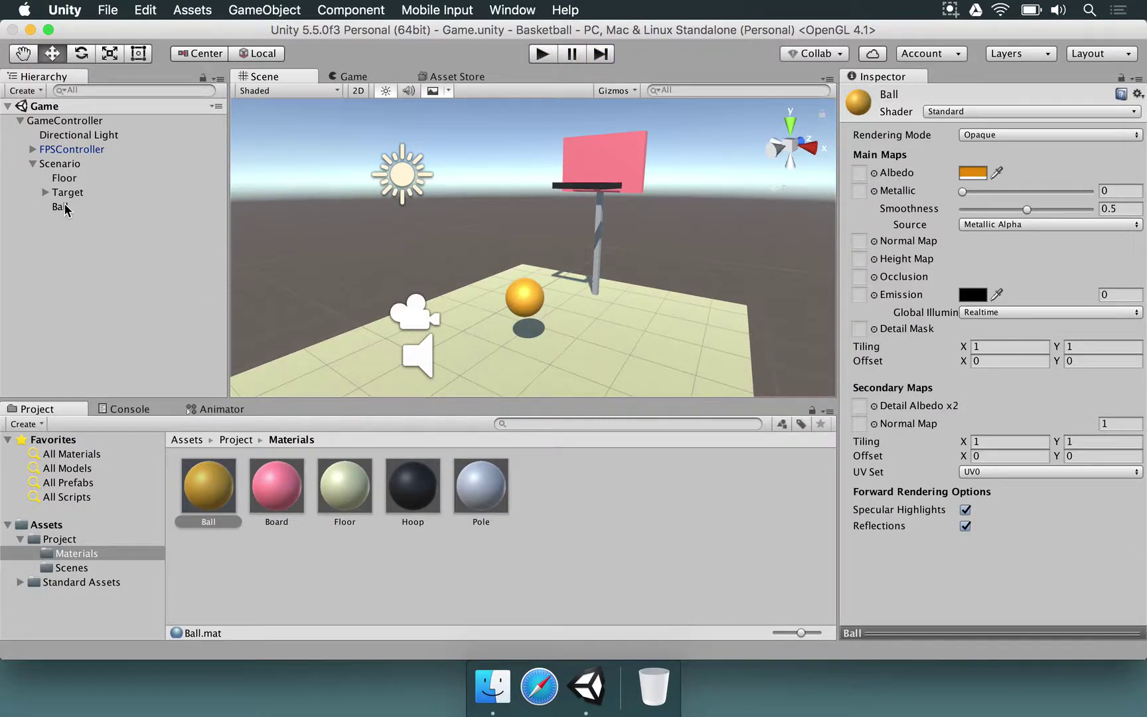
pyautogui.click(56, 150)
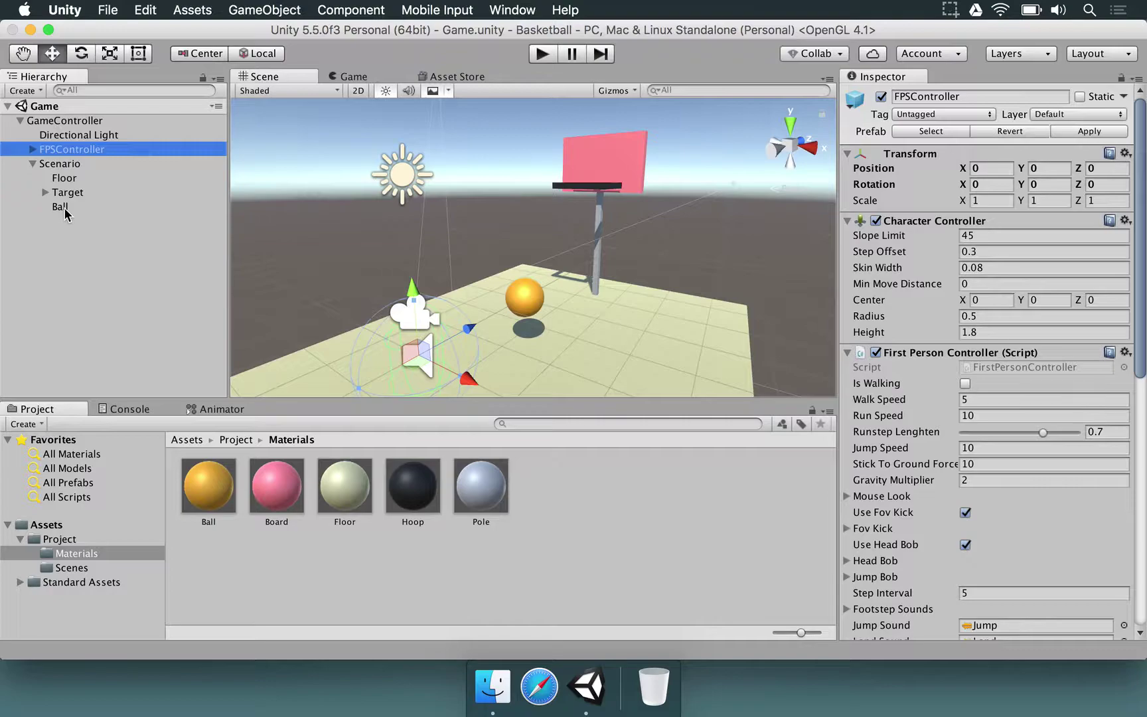
pyautogui.click(60, 206)
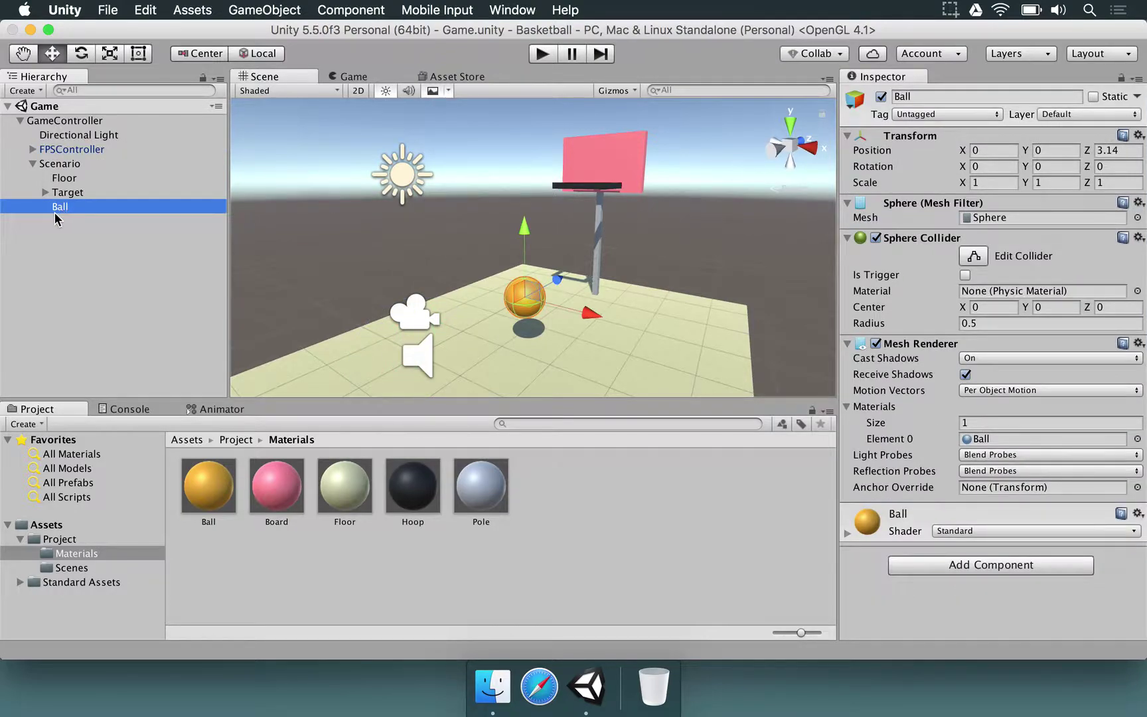
# Step: Add a Rigidbody component with gravity to the Ball and run the scene to watch it fall
pyautogui.click(1016, 565)
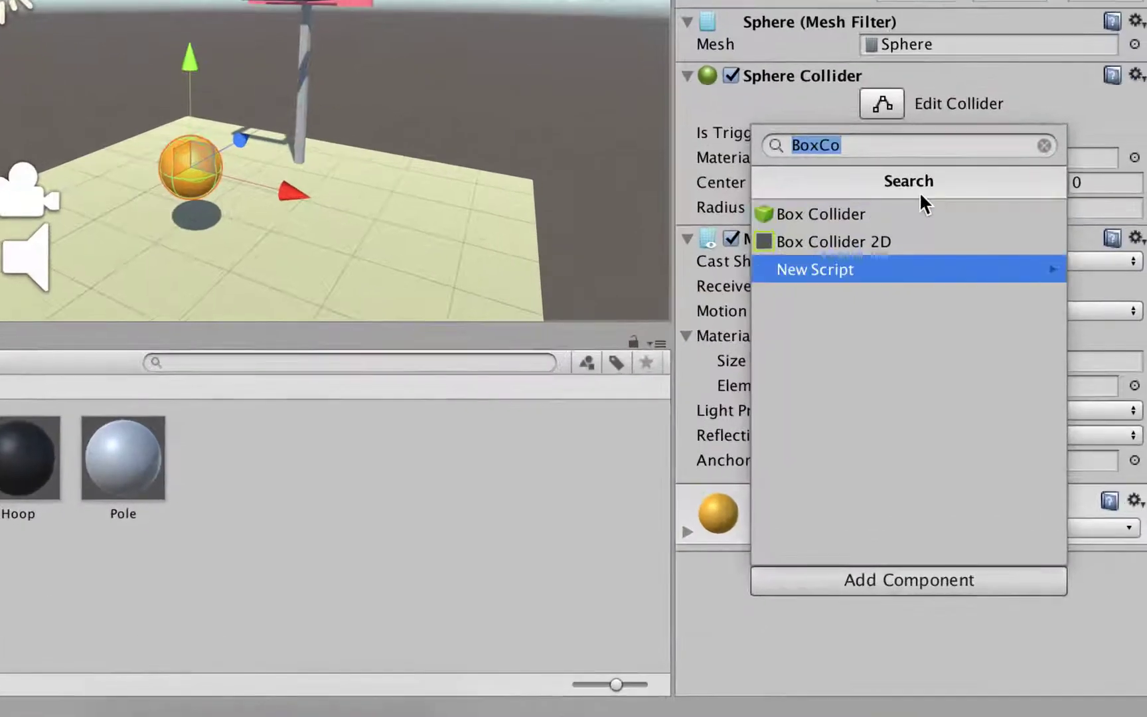
pyautogui.write('Rigidb')
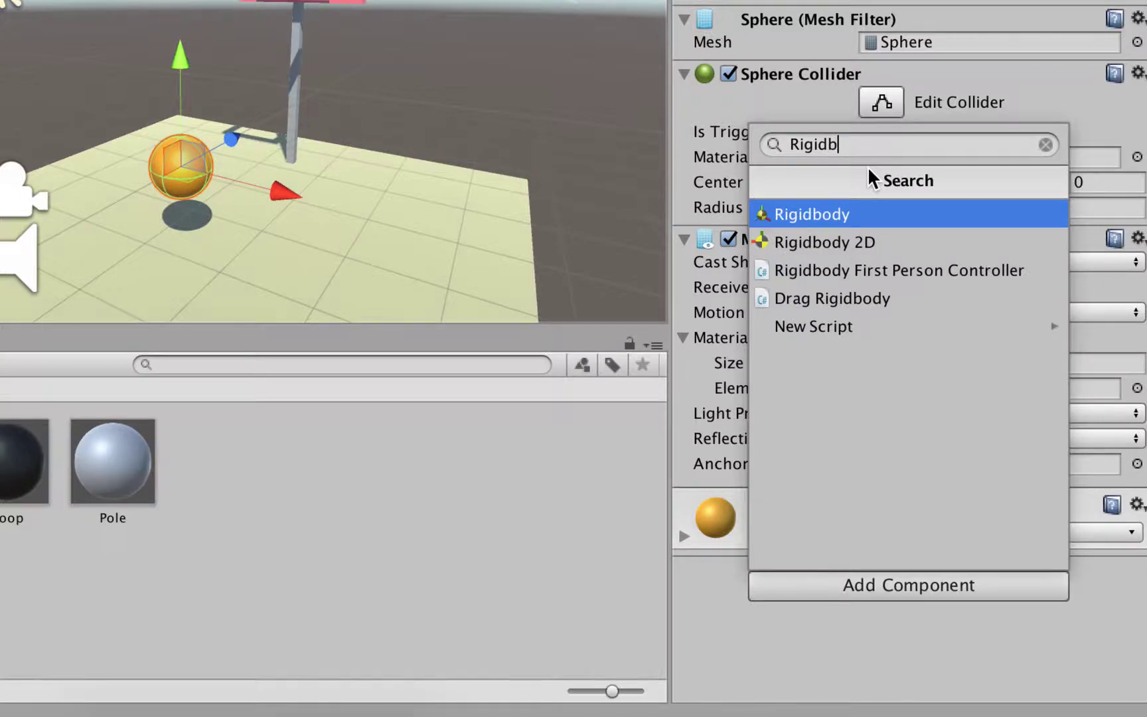
pyautogui.write('ody')
pyautogui.click(814, 214)
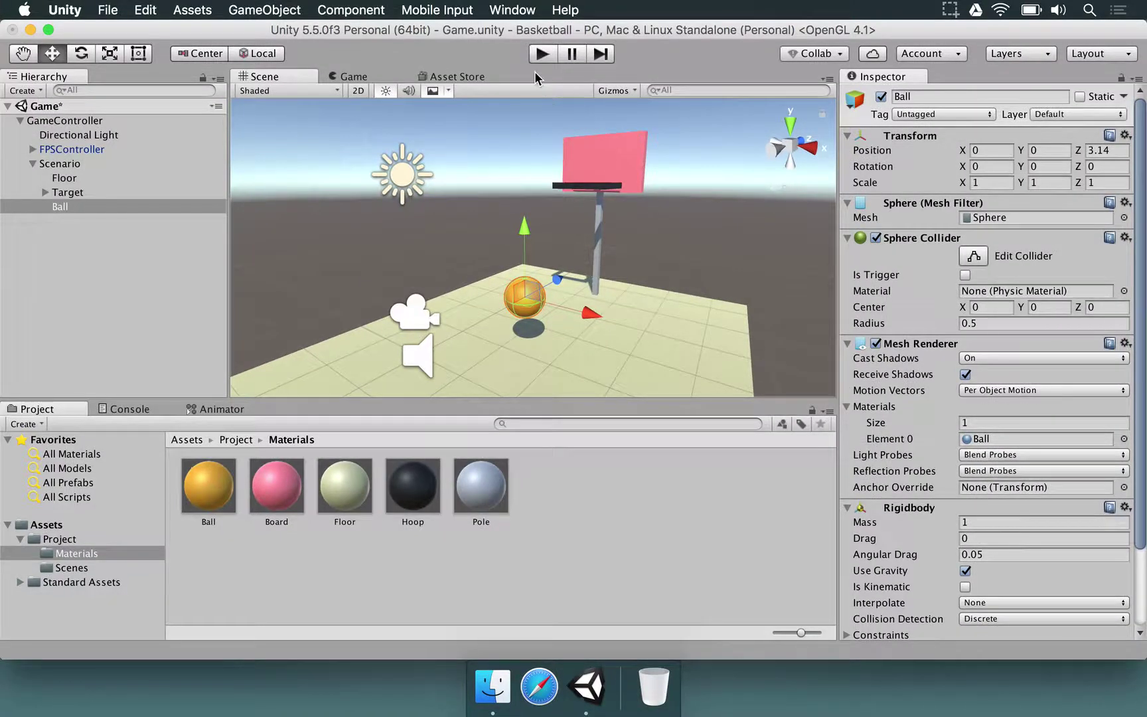
pyautogui.click(543, 57)
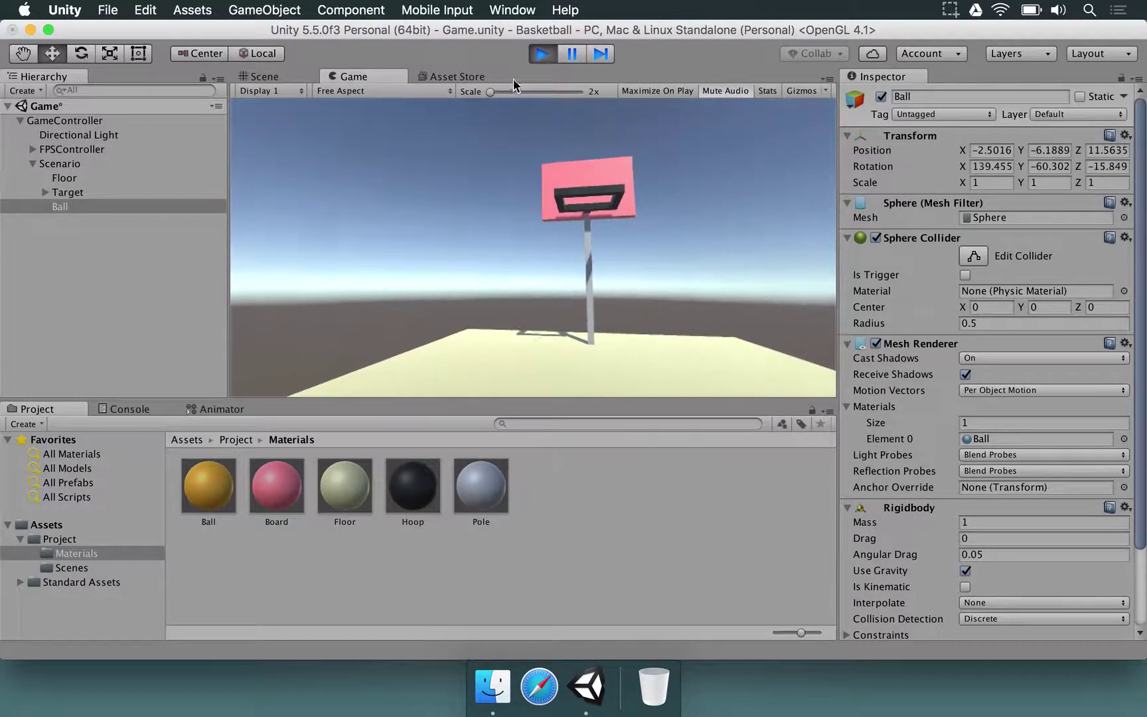
# Step: Exit play mode so the Ball resets to position 0, 0, 3.14
pyautogui.click(541, 53)
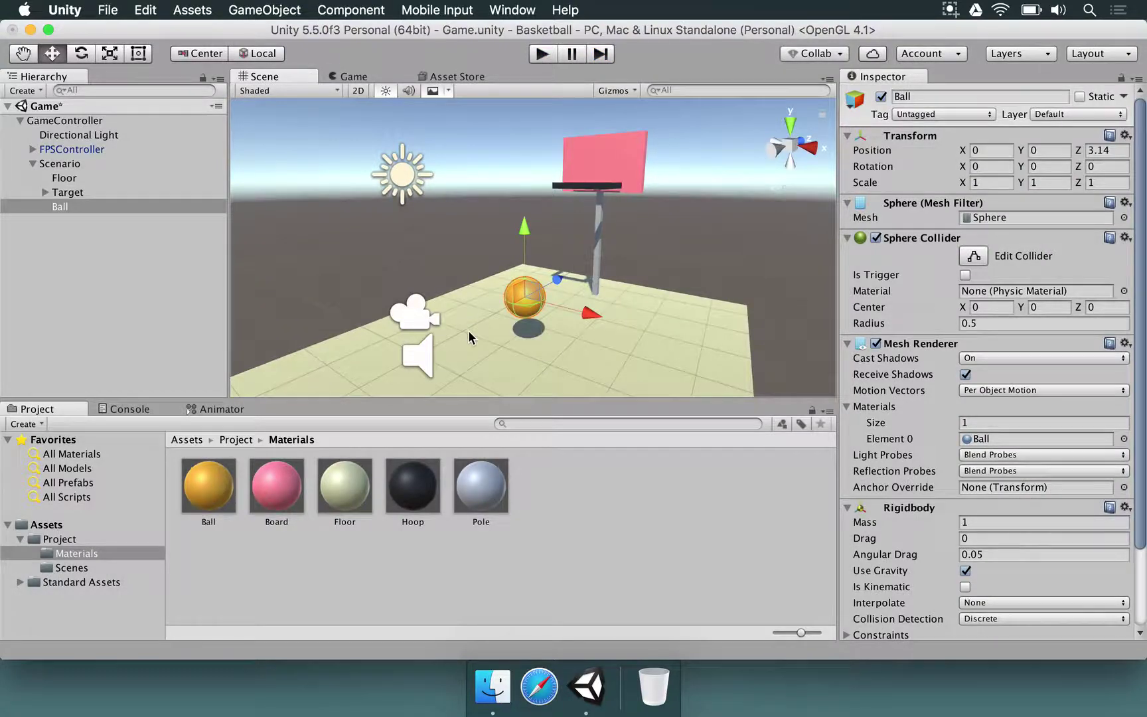